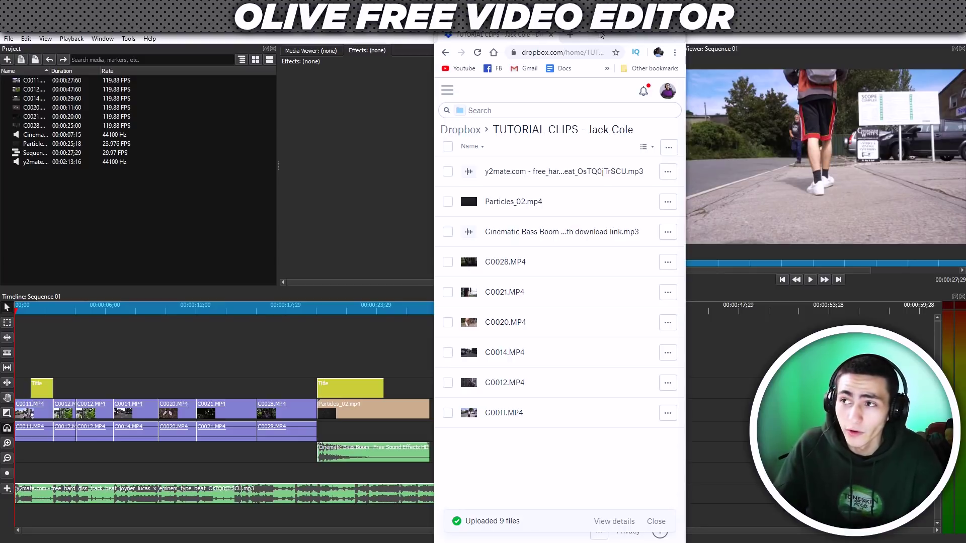
Drag the Dropbox window aside so the Olive montage project shows again
left_click_drag(604, 37, 474, 37)
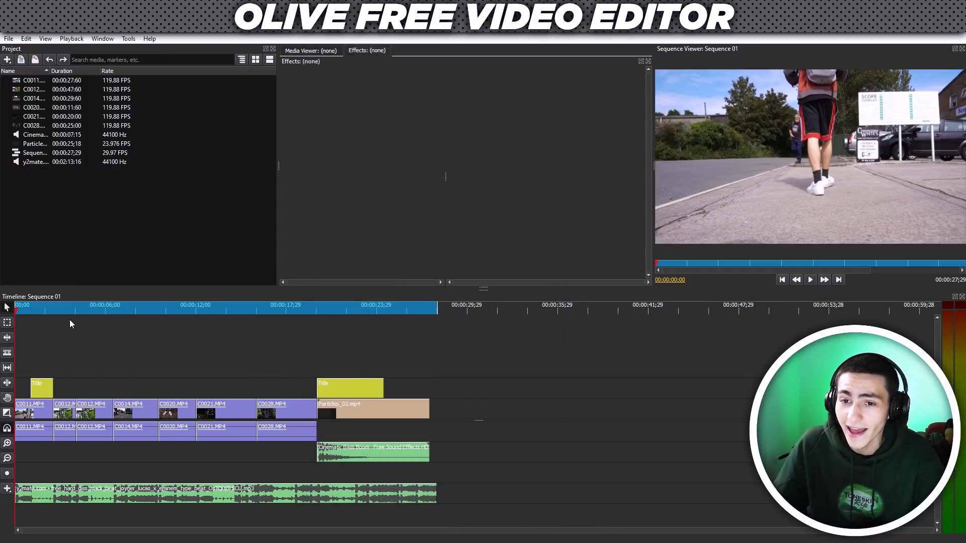
Play the sample Sequence 01 montage through to its 'Walk in the Park' title card
key("space")
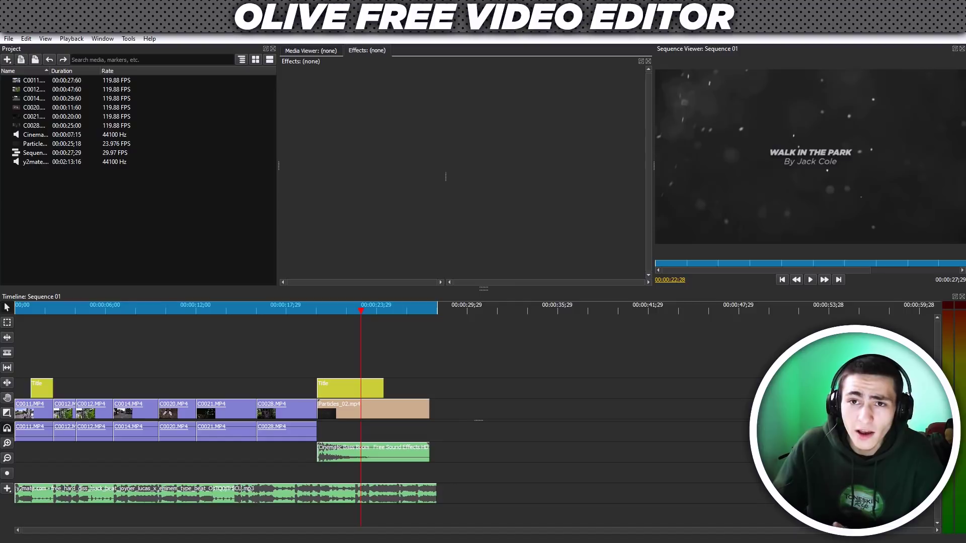
Start a new empty project from the File menu
left_click(8, 39)
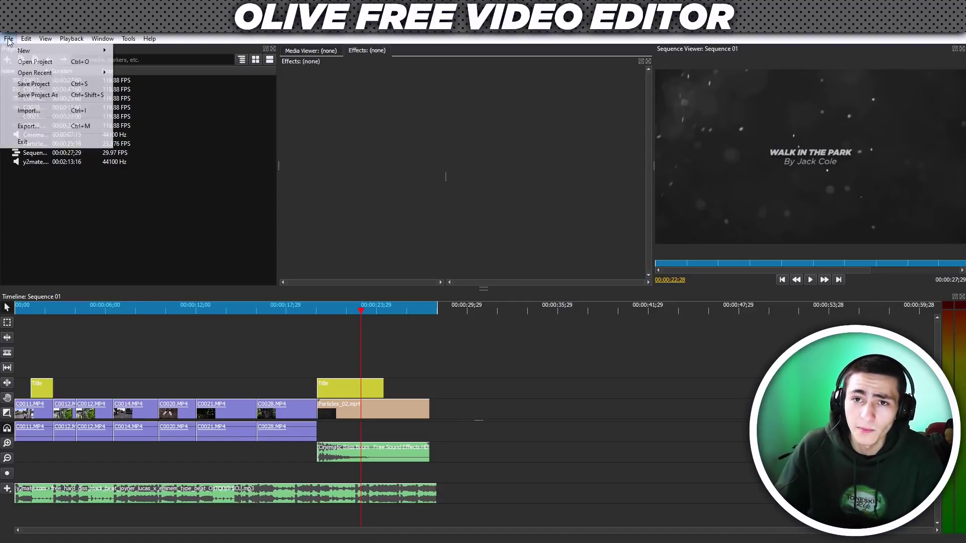
mouse_move(20, 52)
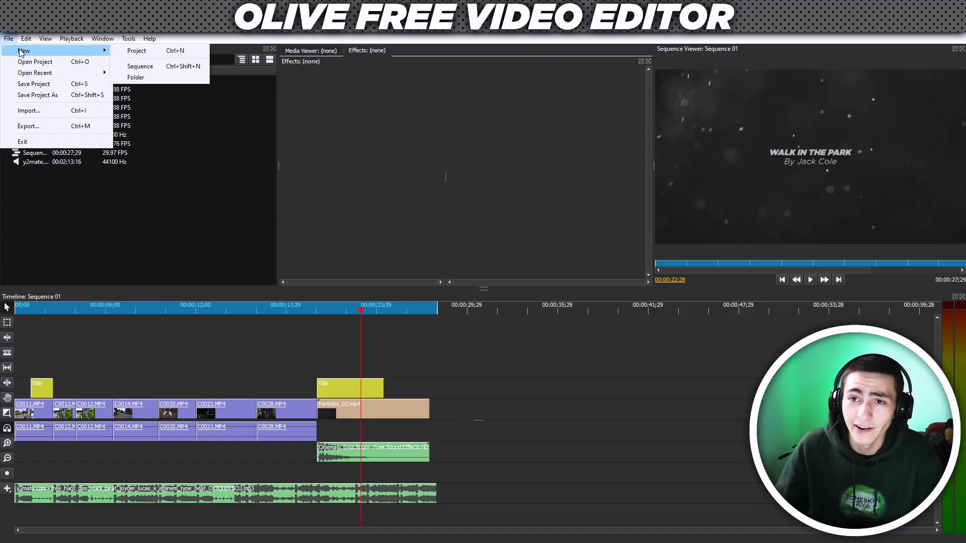
left_click(143, 52)
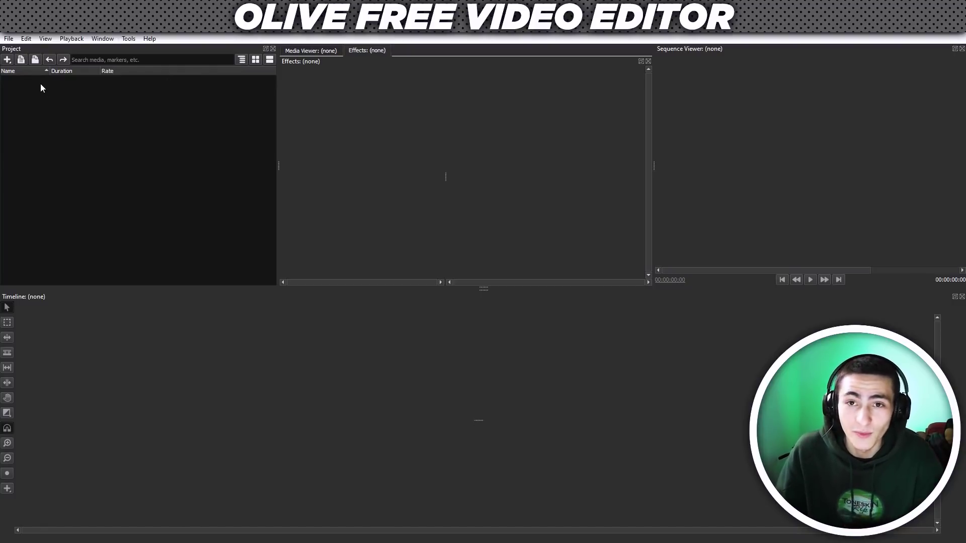
left_click(7, 61)
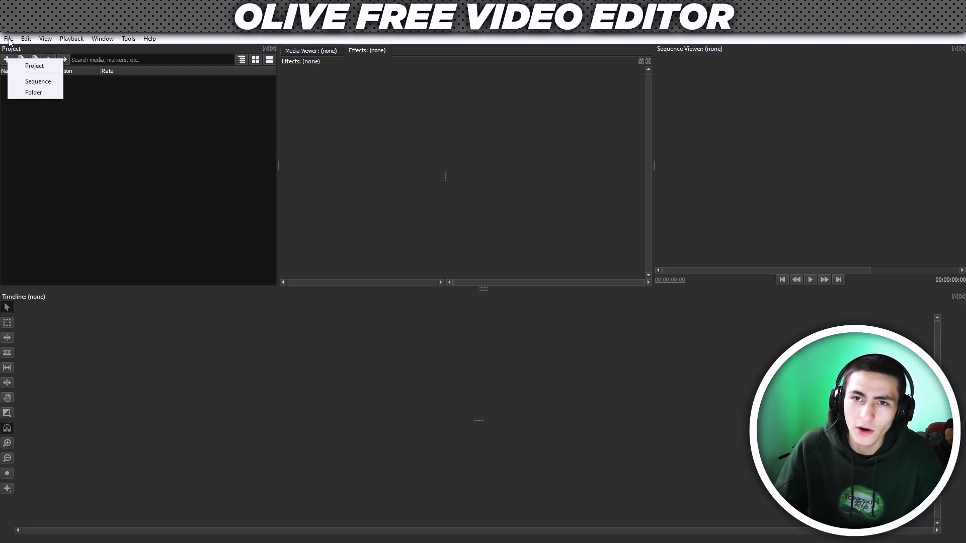
Import all nine media files from the videos folder, leaving out Sample Project and Sample 1
left_click(8, 39)
left_click(54, 111)
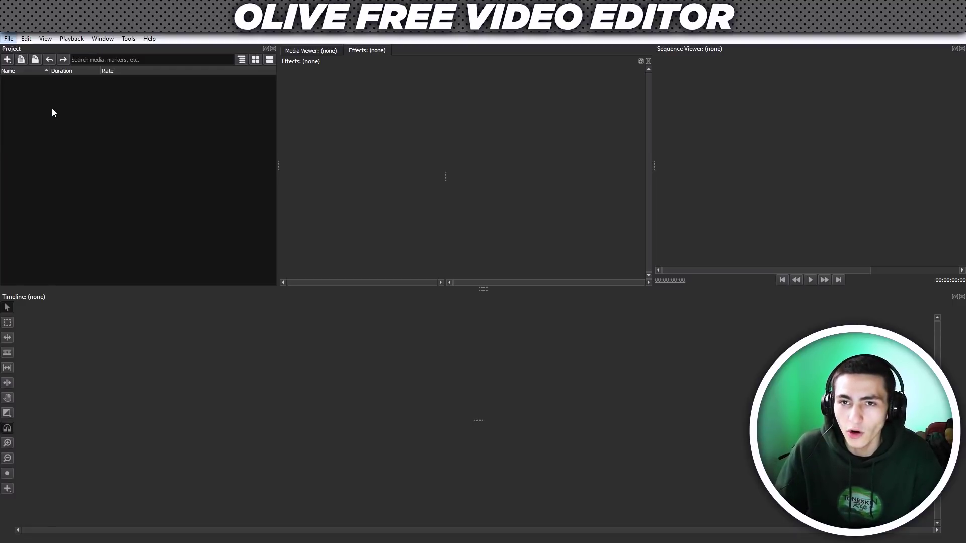
left_click_drag(140, 411, 654, 87)
left_click(599, 202, "ctrl")
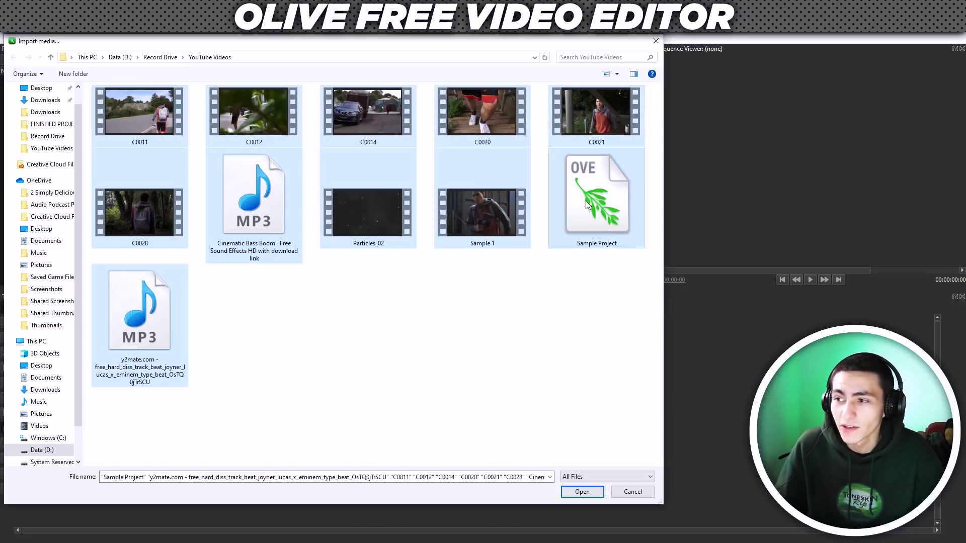
left_click(496, 217, "ctrl")
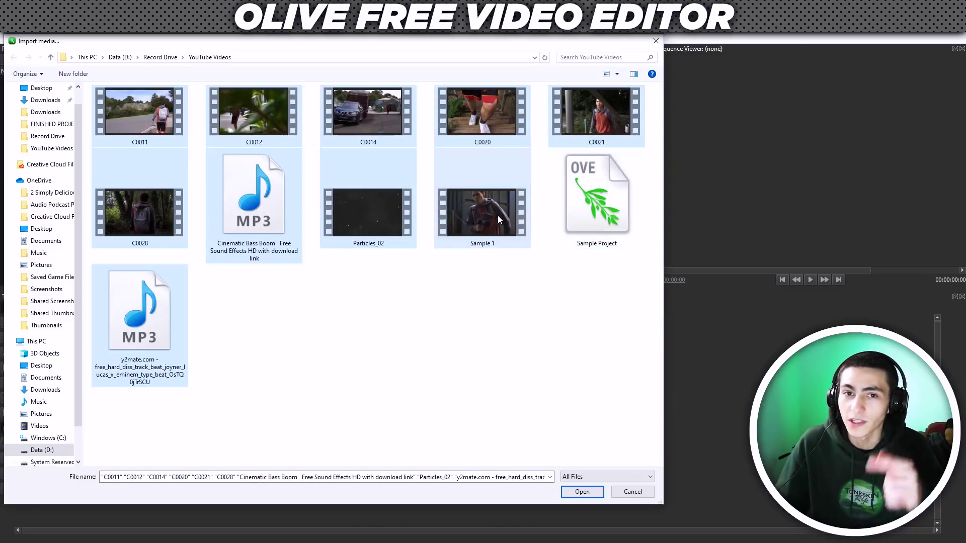
left_click(575, 496)
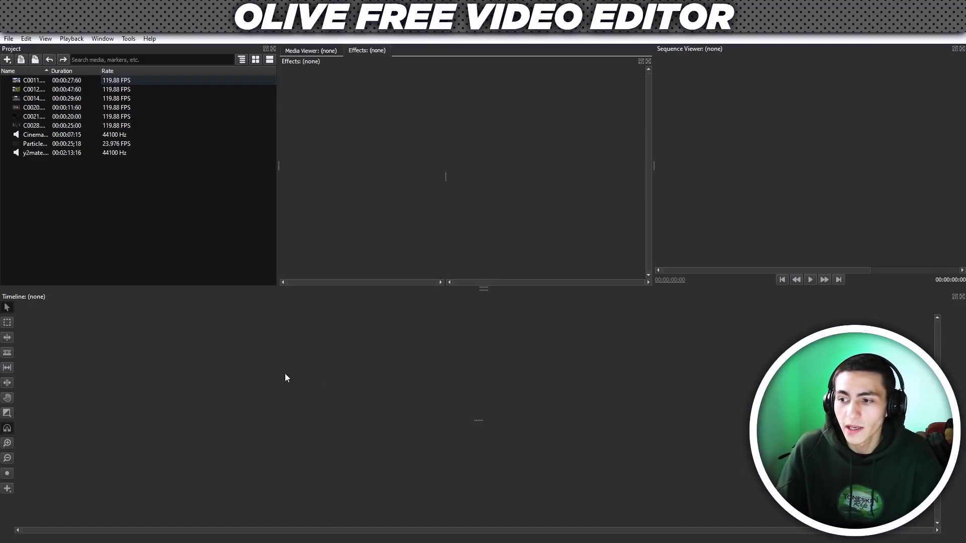
Load clip C0011 into the Media Viewer for previewing
left_click_drag(18, 80, 55, 163)
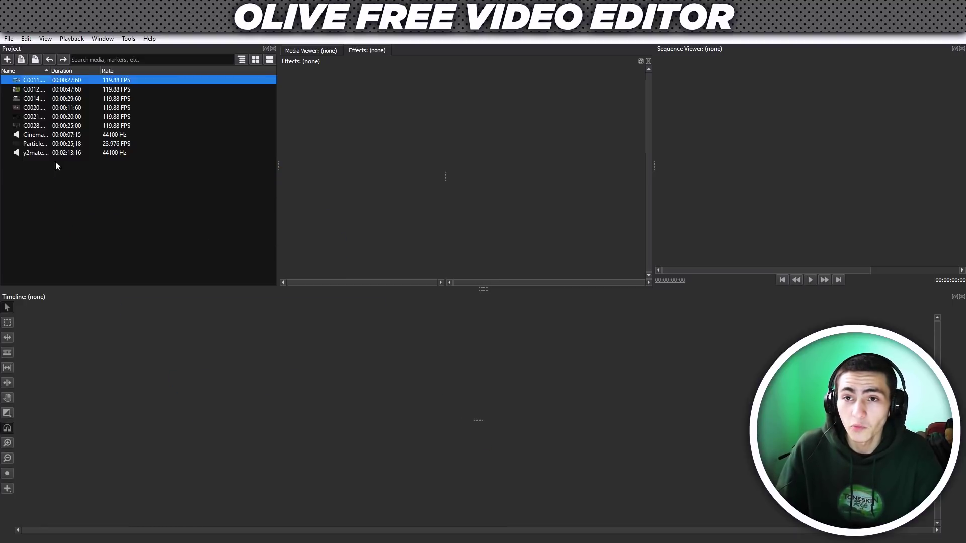
double_click(18, 82)
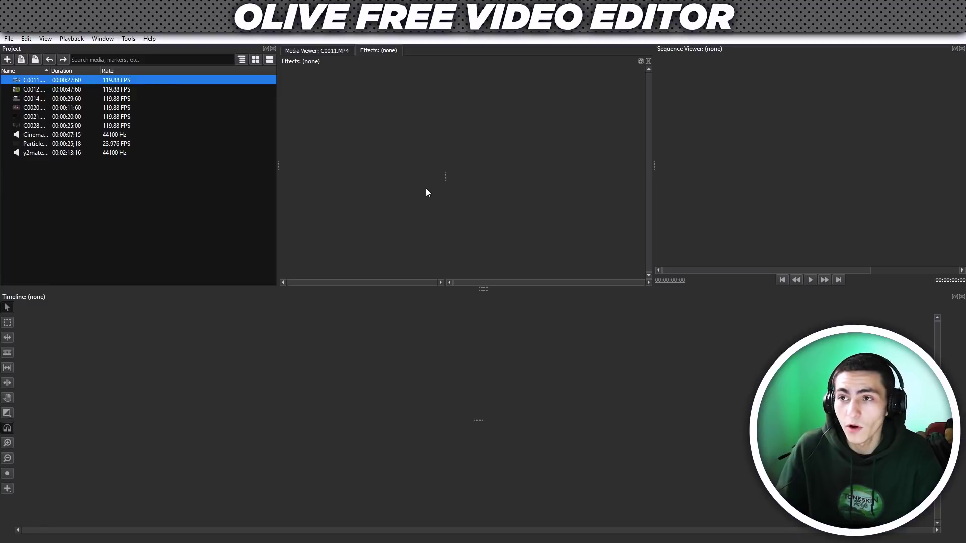
left_click(178, 234)
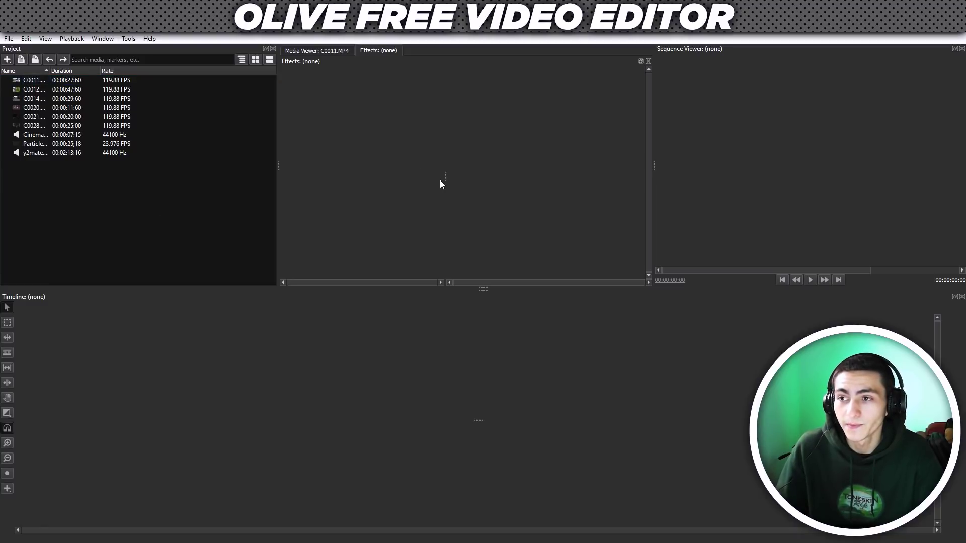
left_click(19, 81)
left_click(337, 51)
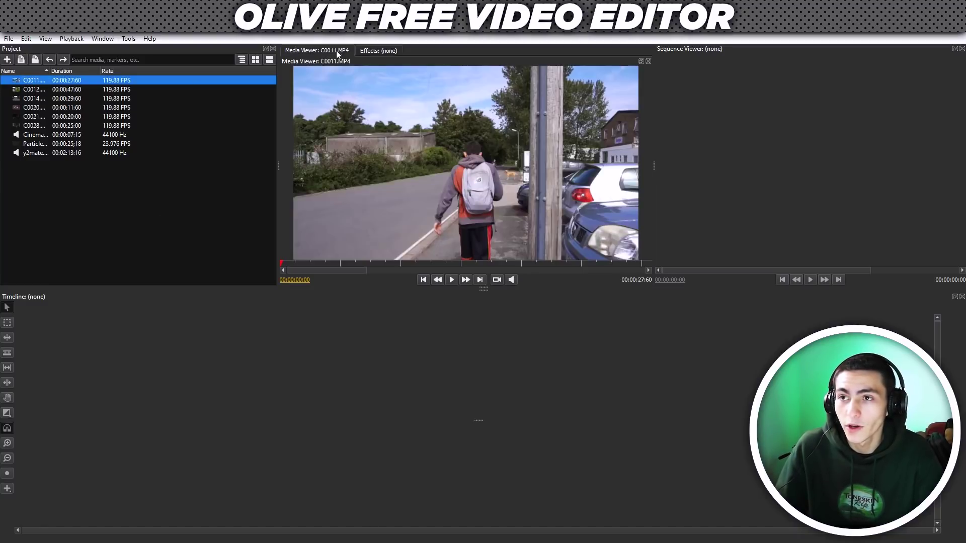
Set C0011's in point at 00:00:12:72 and drop it onto a new Sequence 01 timeline
left_click_drag(363, 269, 834, 249)
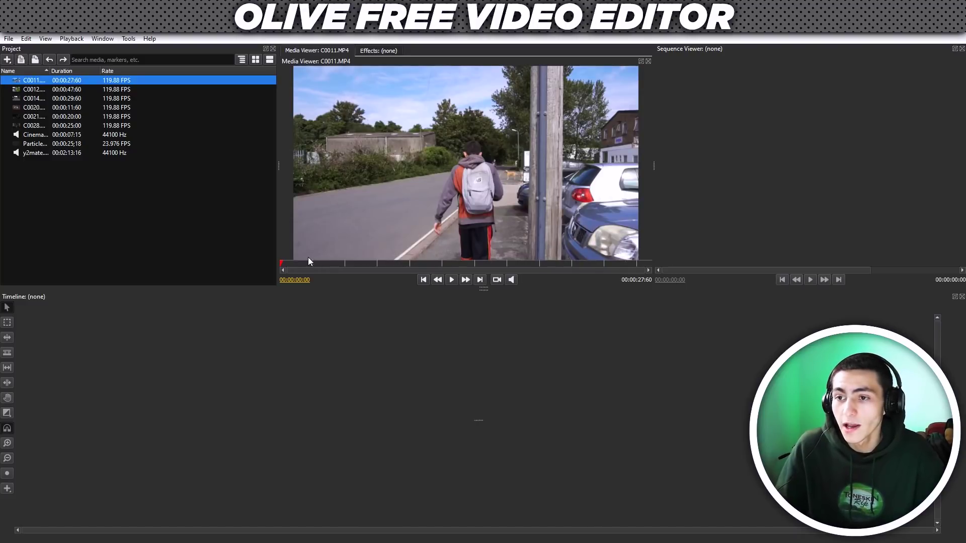
left_click_drag(309, 261, 451, 278)
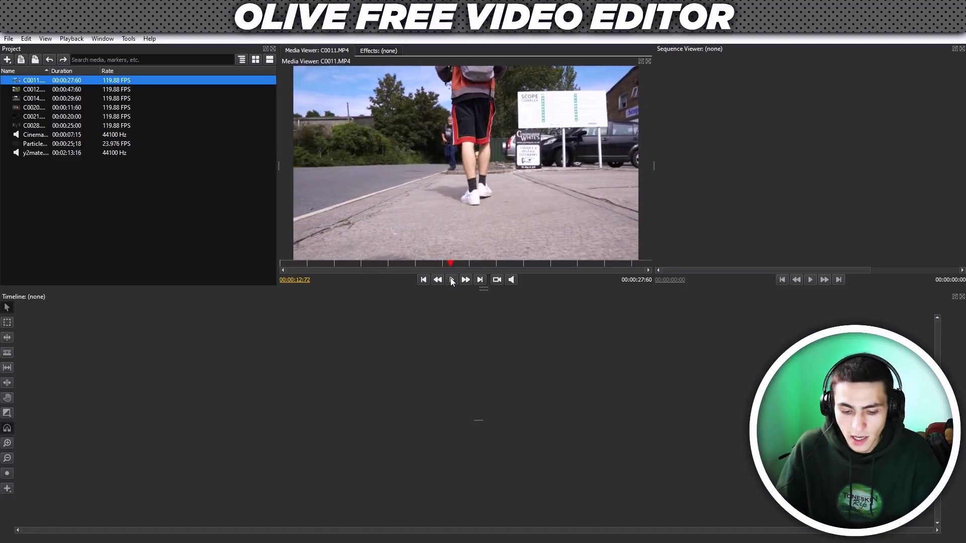
key("i")
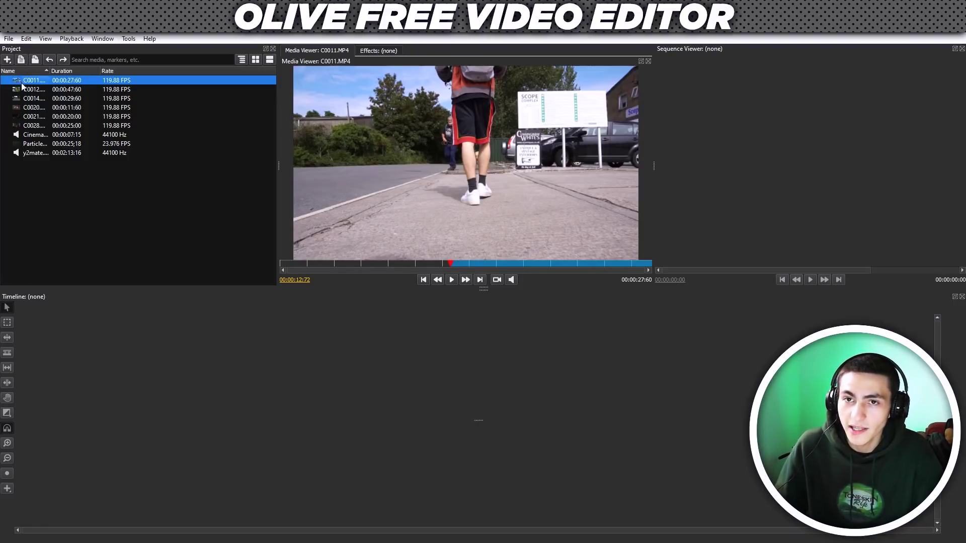
left_click_drag(22, 87, 267, 415)
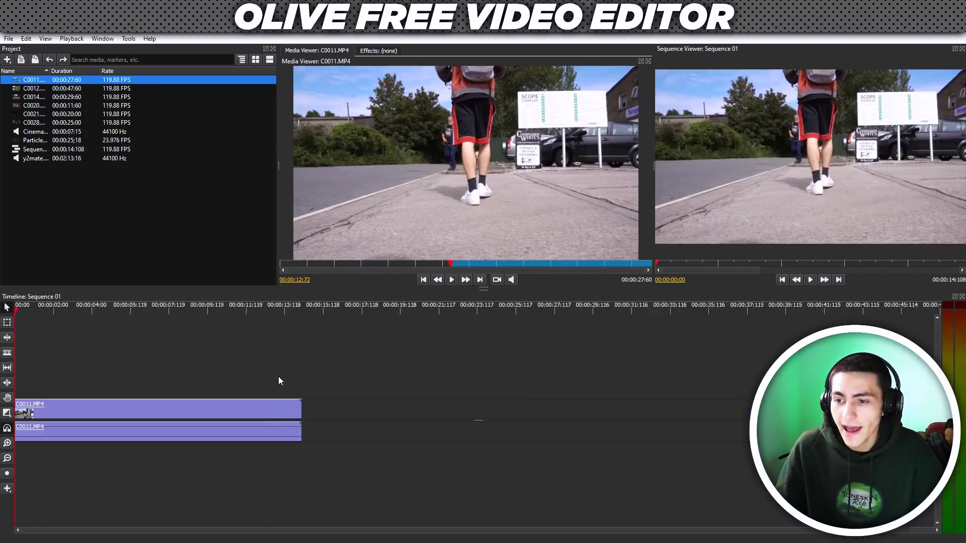
Add the y2mate music track below C0011 and play the sequence to preview it
scroll(278, 376, "down", 2)
scroll(279, 376, "up", 3)
scroll(278, 377, "down", 1)
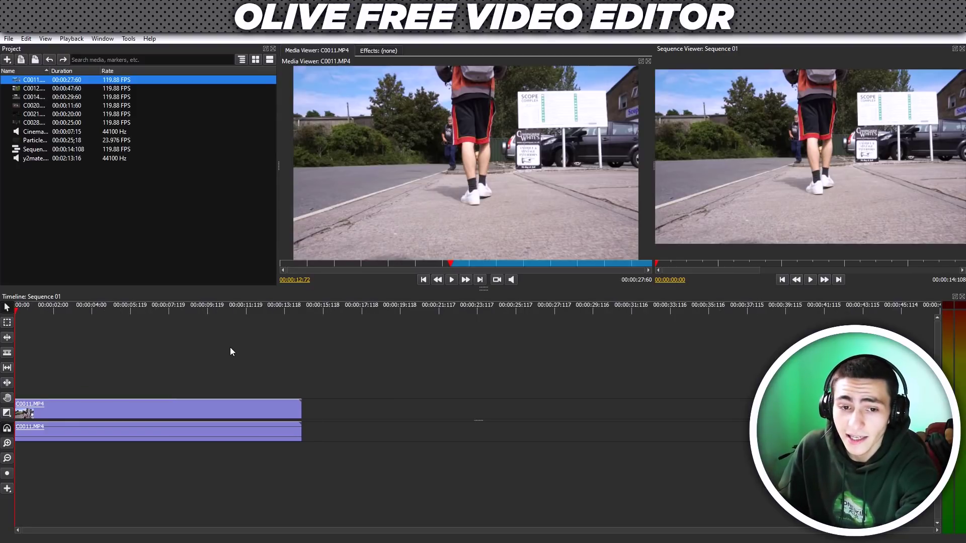
left_click(20, 158)
left_click_drag(20, 158, 21, 457)
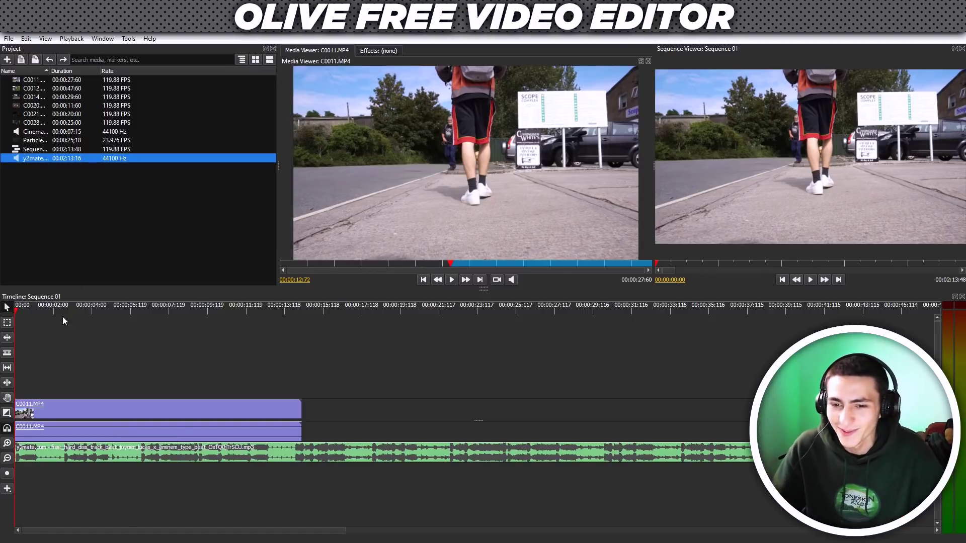
key("space")
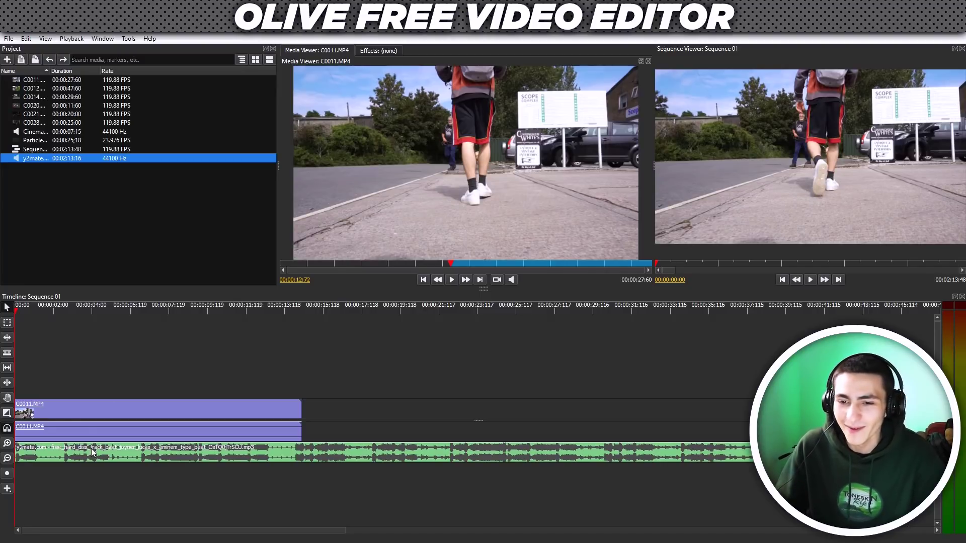
key("space")
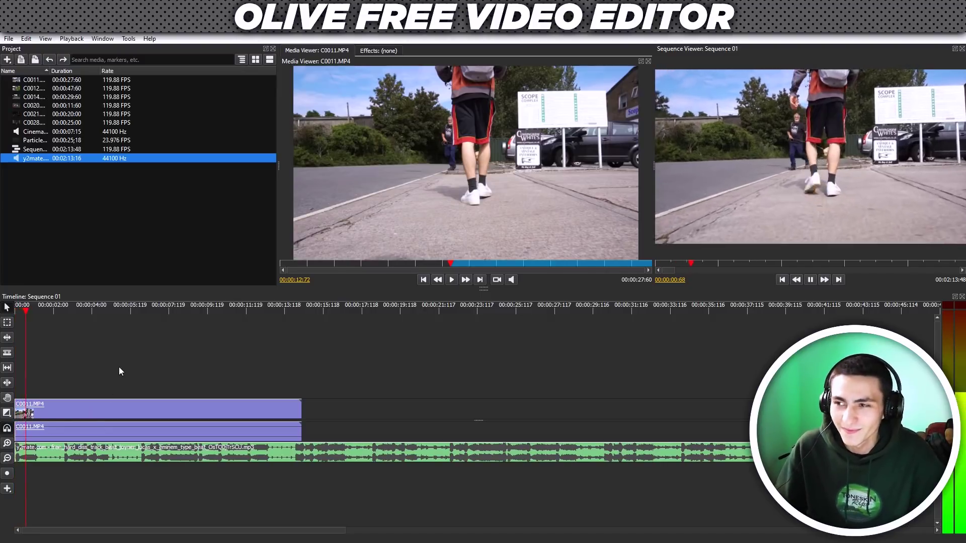
Split C0011 at 00:00:02:67 and delete the later piece, leaving the music running
left_click_drag(653, 166, 573, 167)
left_click_drag(59, 308, 64, 310)
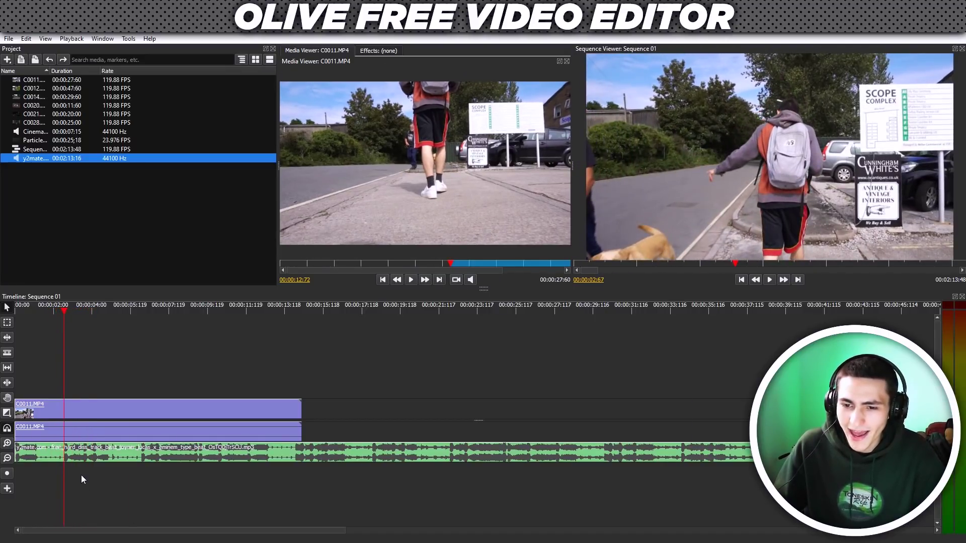
scroll(82, 479, "up", 4)
scroll(219, 459, "down", 2)
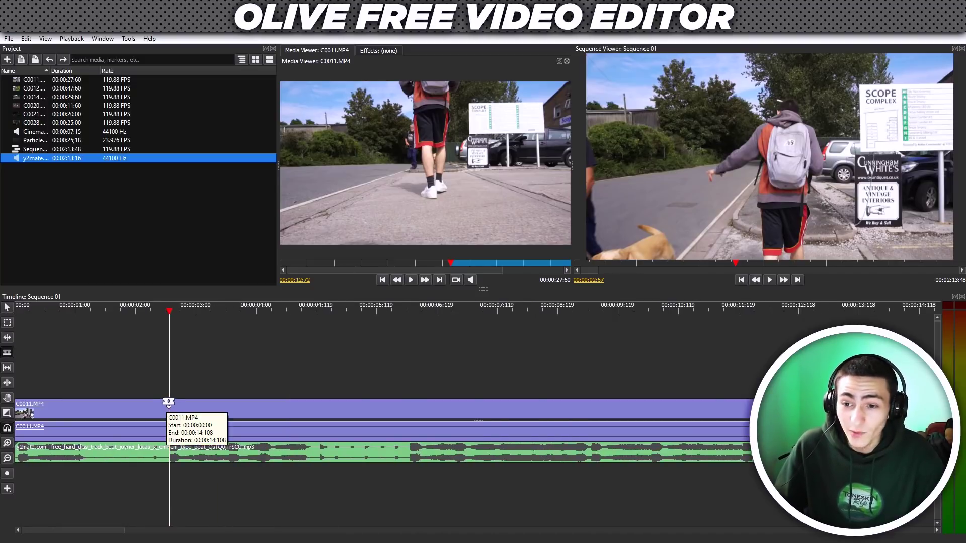
left_click(169, 403)
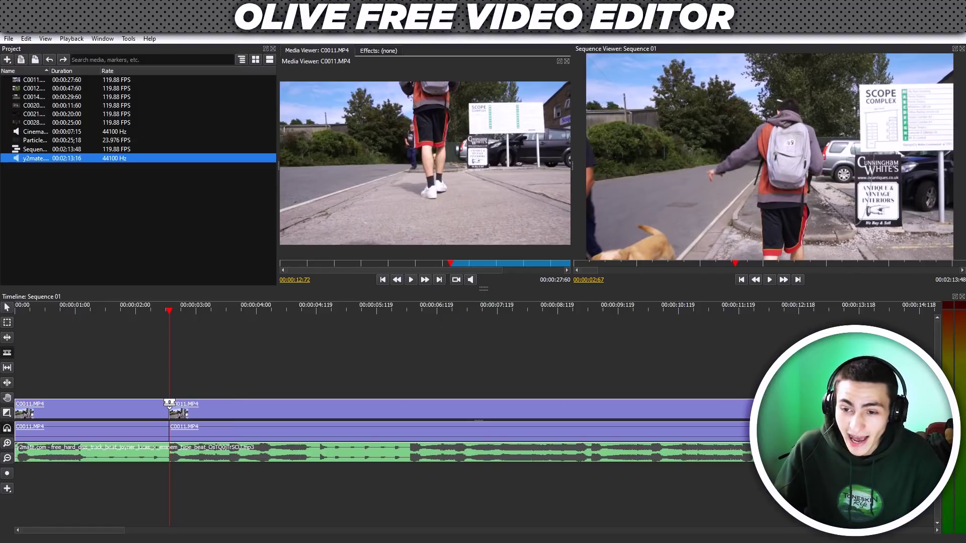
left_click(216, 407)
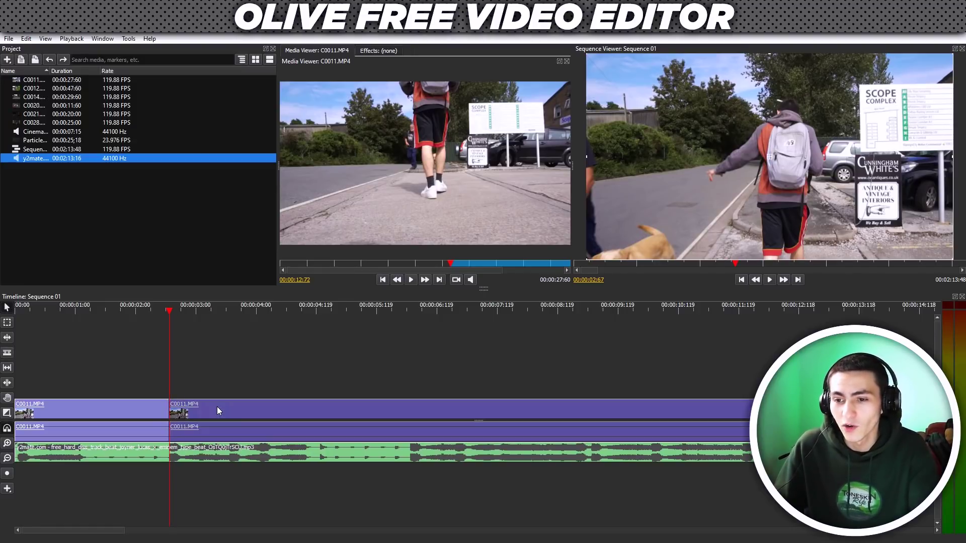
key("Delete")
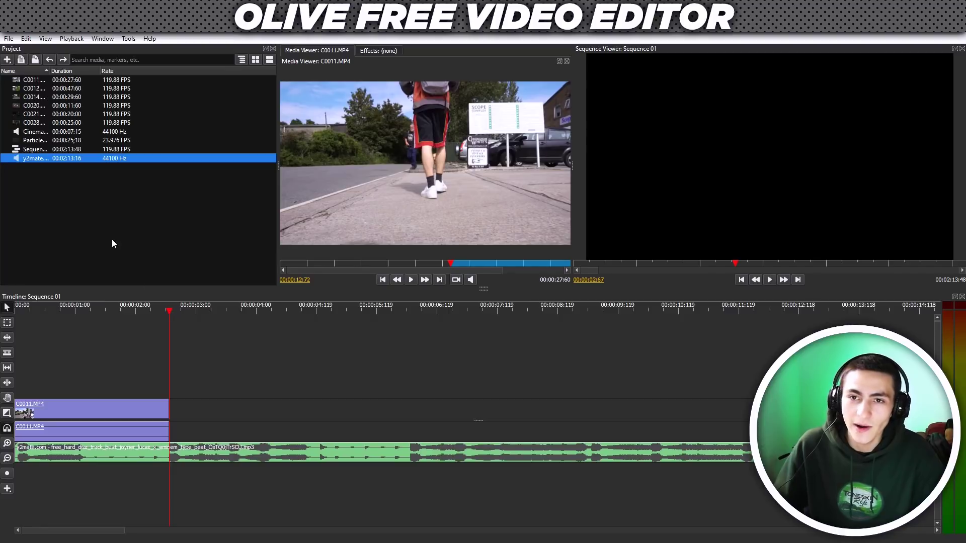
Set C0012's in point at 00:00:06:89 and place it on the timeline after C0011
double_click(20, 89)
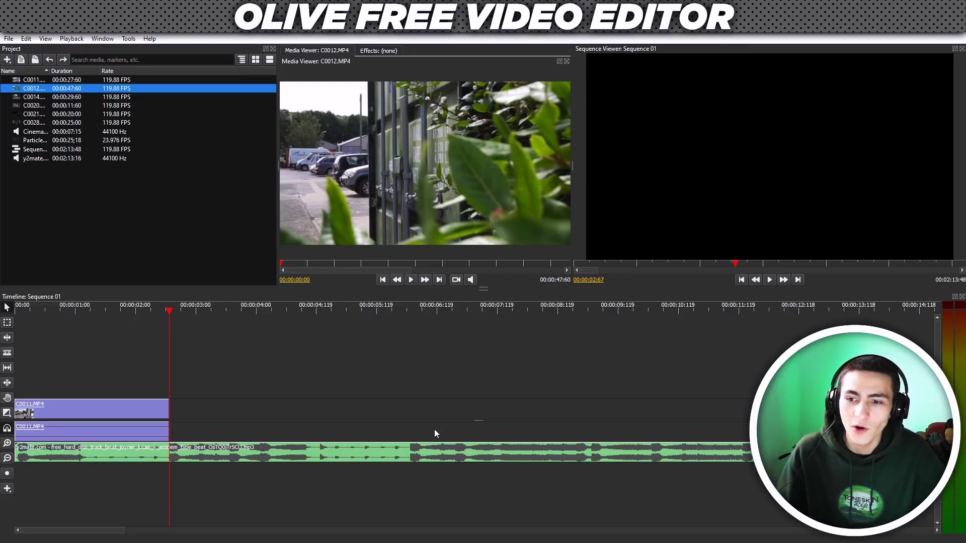
key("Home")
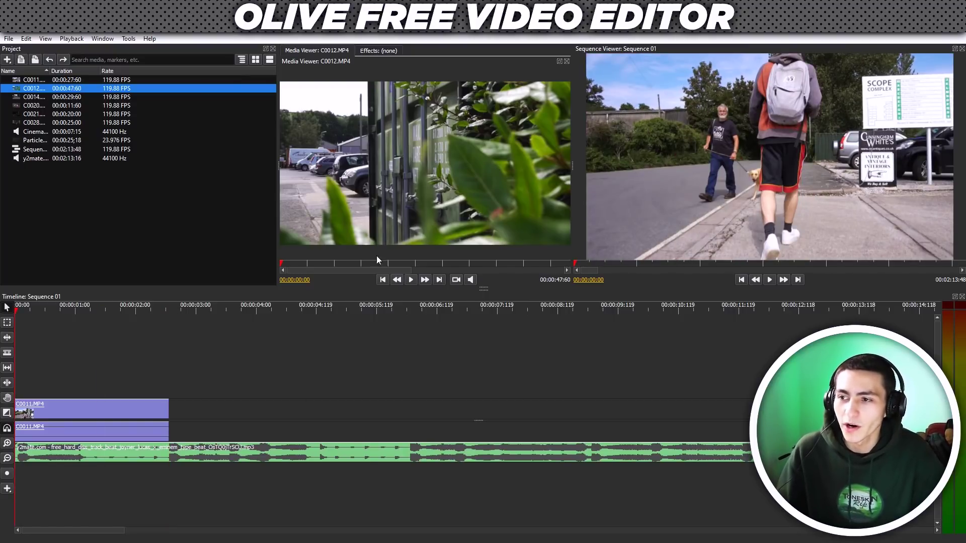
left_click_drag(411, 268, 604, 272)
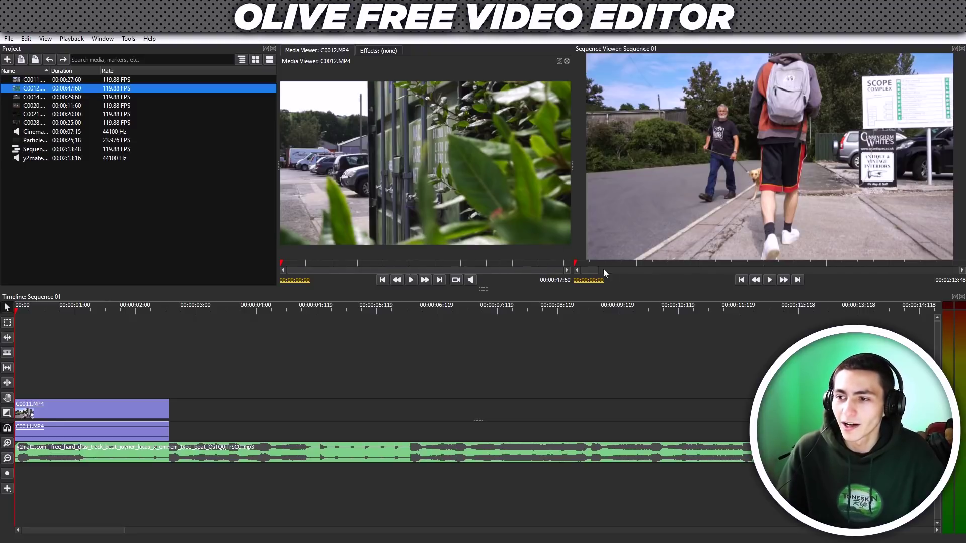
left_click_drag(290, 262, 322, 267)
key("i")
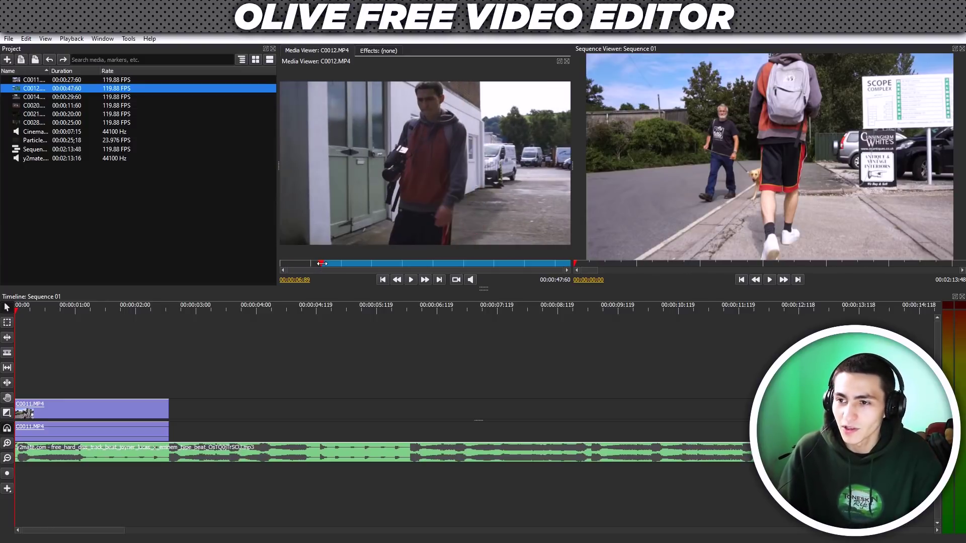
key("space")
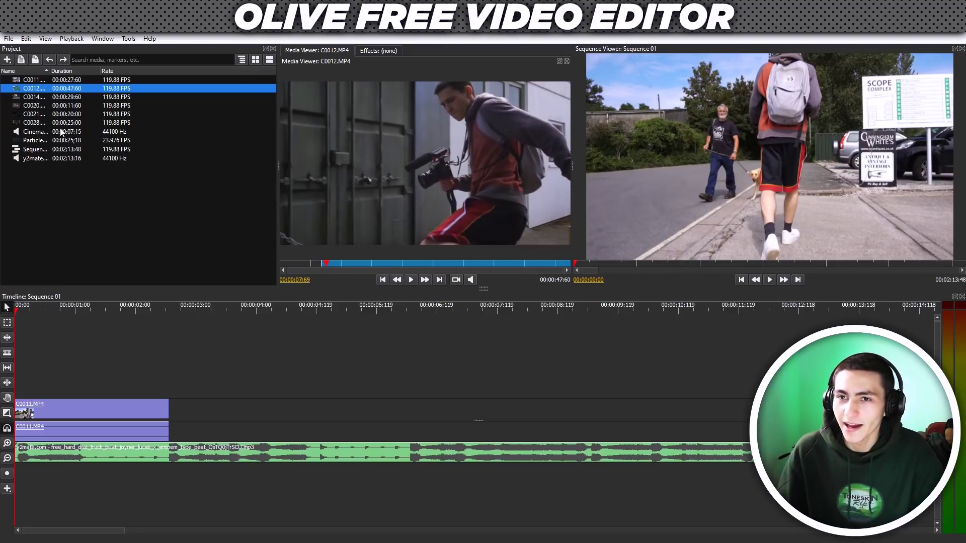
left_click_drag(19, 92, 189, 414)
Cut C0012 near 00:00:03:65 into two shots and adjust the second piece
left_click(147, 307)
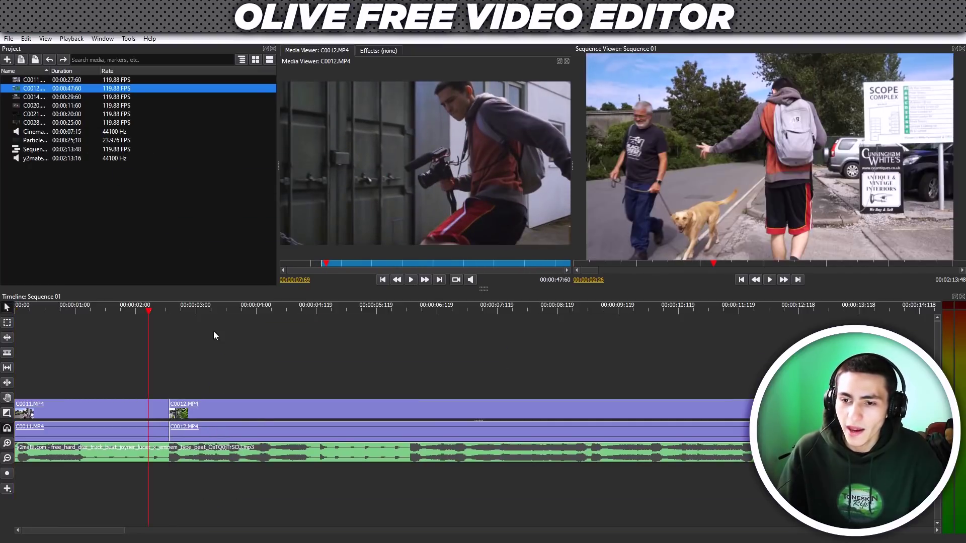
key("space")
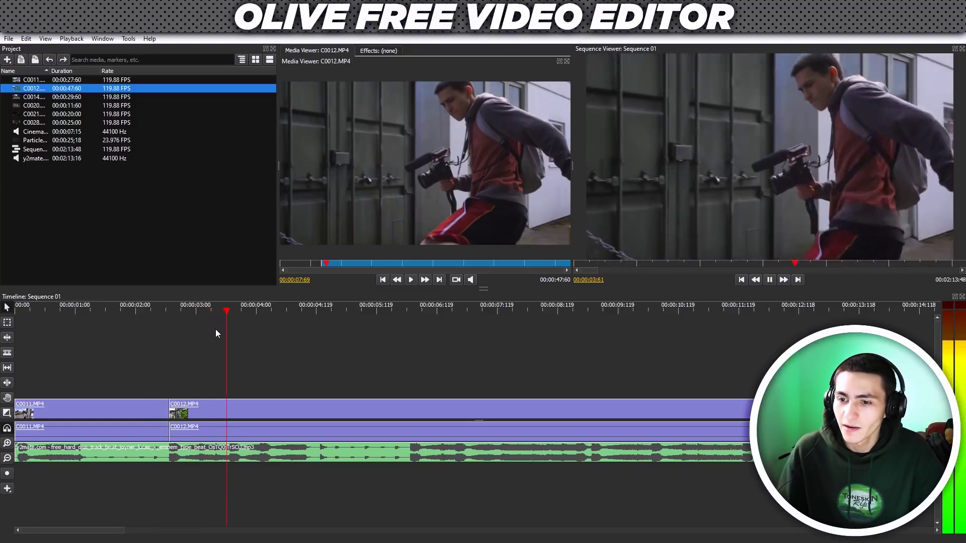
left_click(229, 310)
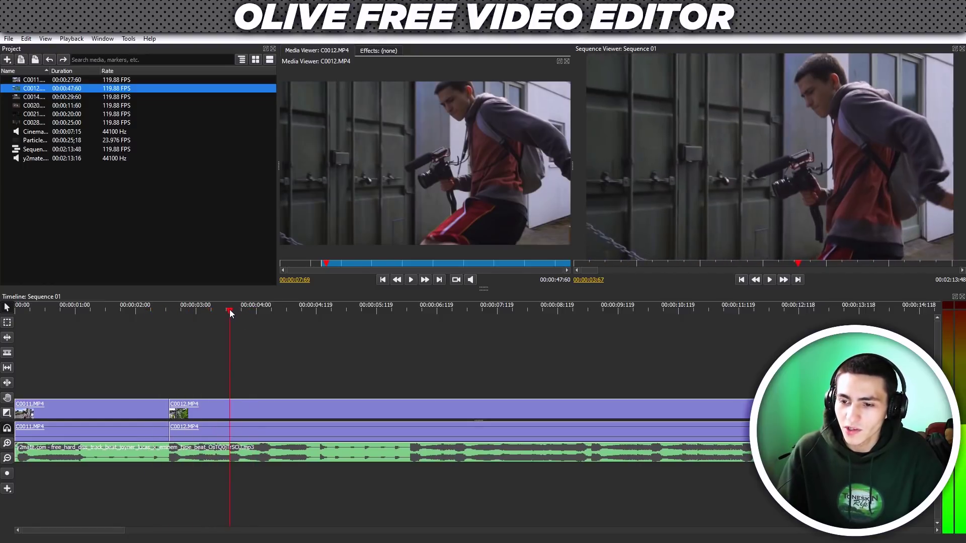
key("c")
left_click(230, 409)
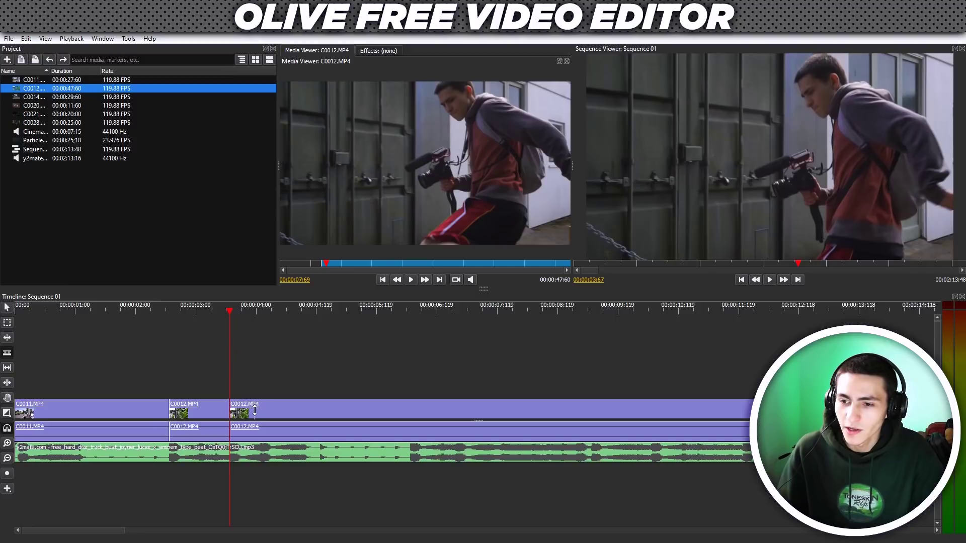
mouse_move(255, 411)
left_mouse_down()
mouse_move(279, 409)
mouse_move(258, 409)
left_mouse_up()
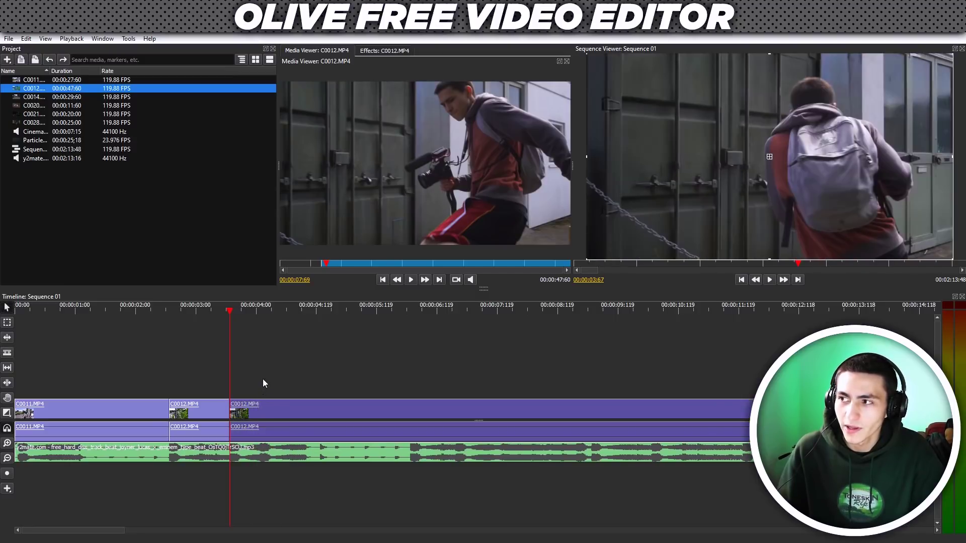
key("space")
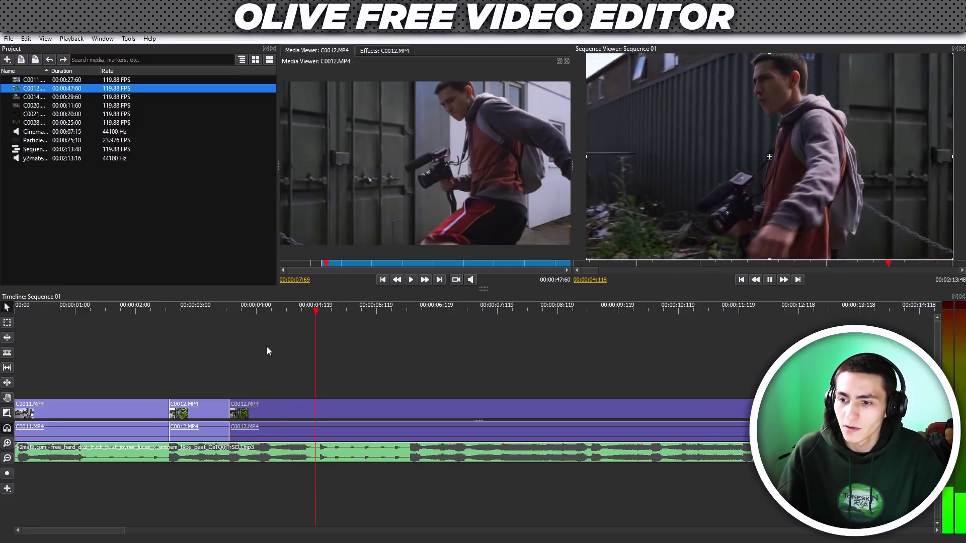
key("space")
Cut C0012 at about 00:00:05:05 and delete the piece after the playhead
left_click(319, 310)
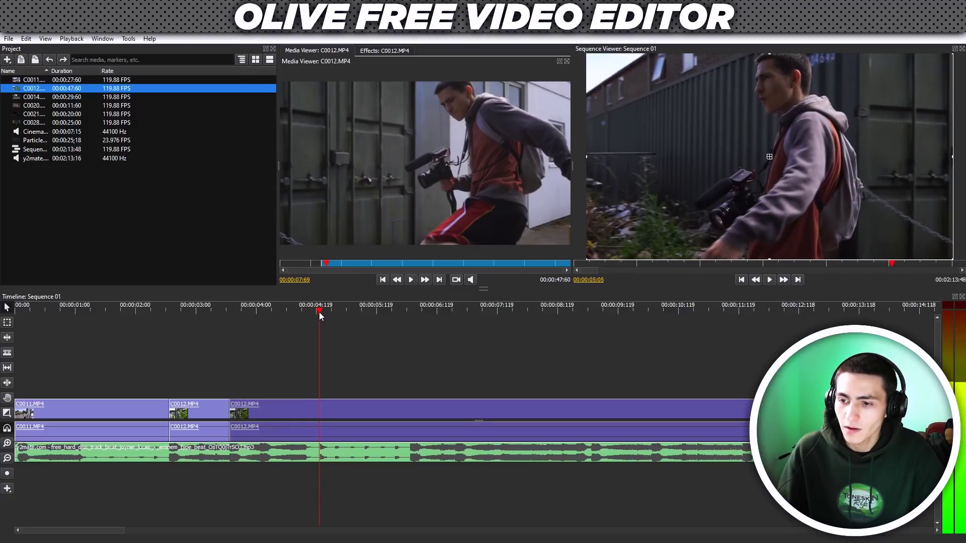
left_click_drag(242, 403, 250, 410)
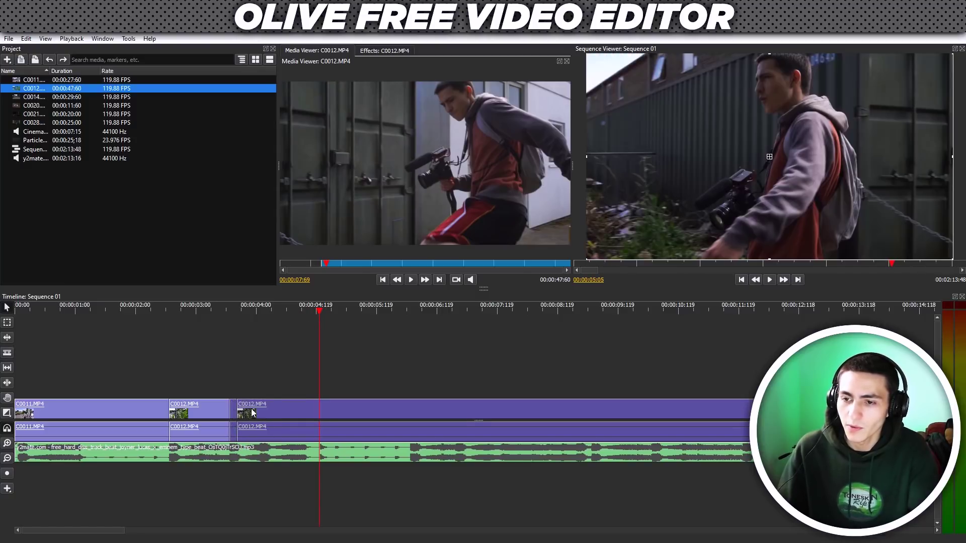
key("Delete")
key("ctrl+z")
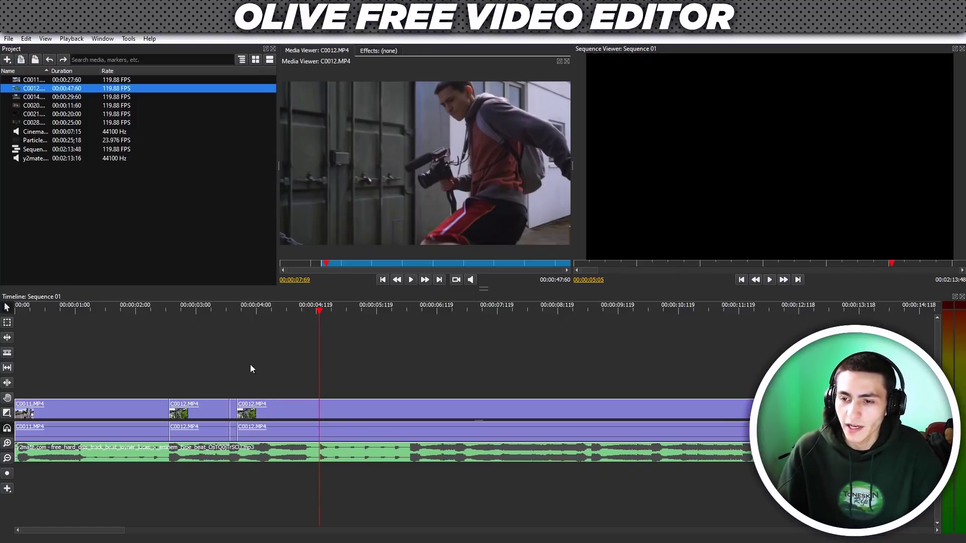
left_click_drag(241, 410, 233, 410)
key("ctrl+k")
key("Delete")
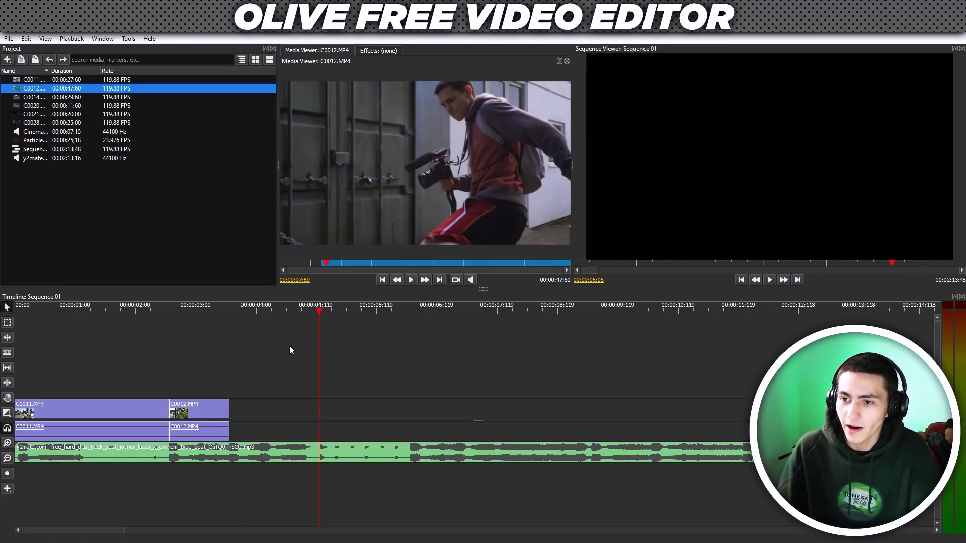
key("ctrl+z")
left_click(352, 412)
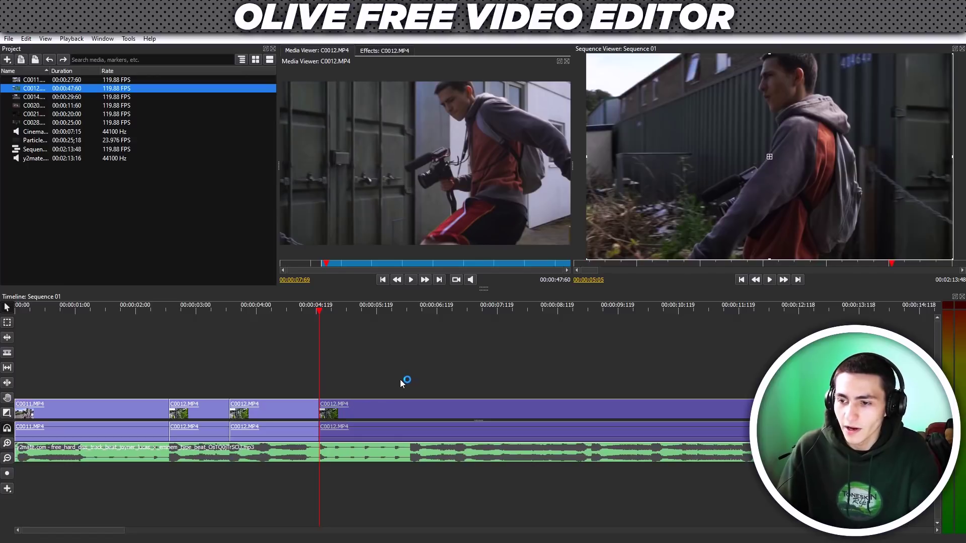
key("Delete")
Replay the three-shot sequence from the start to review the cuts
key("Home")
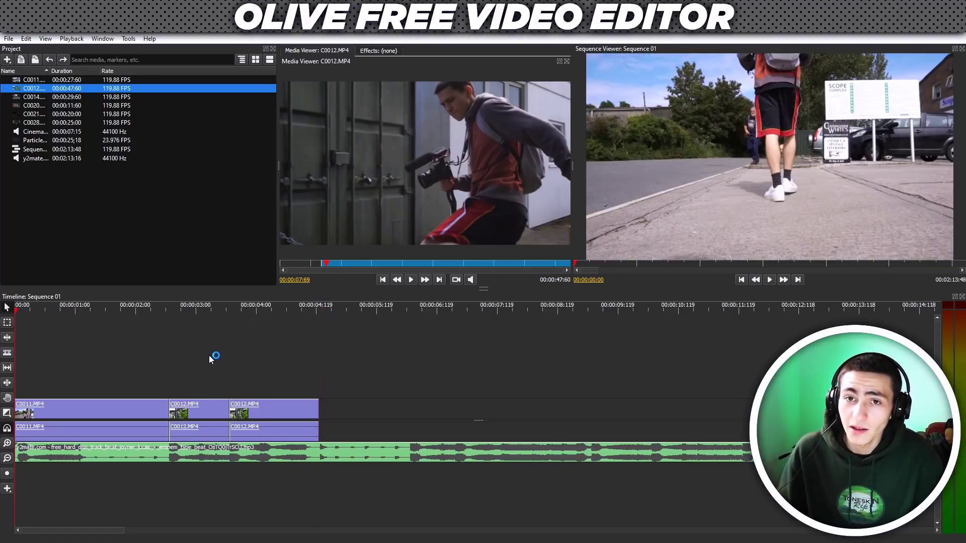
key("space")
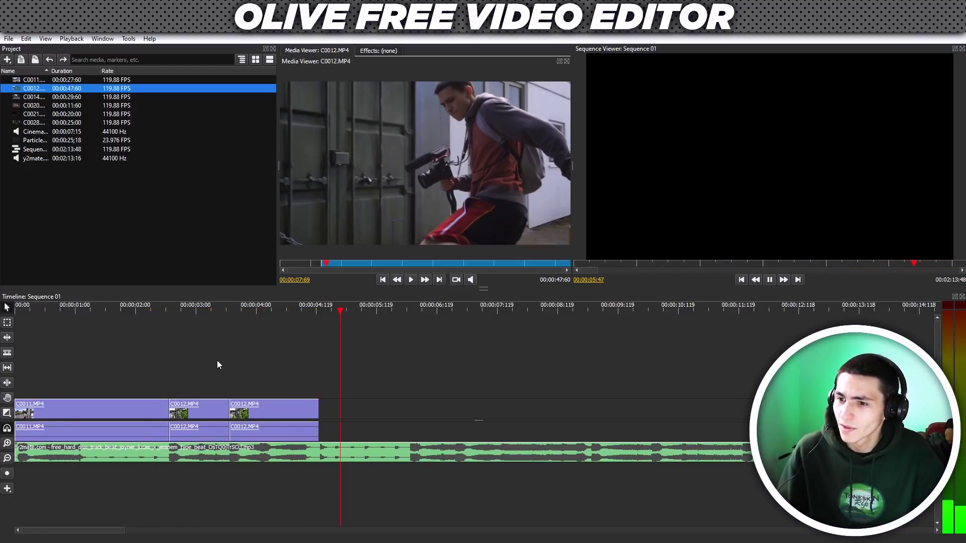
key("space")
key("ctrl+s")
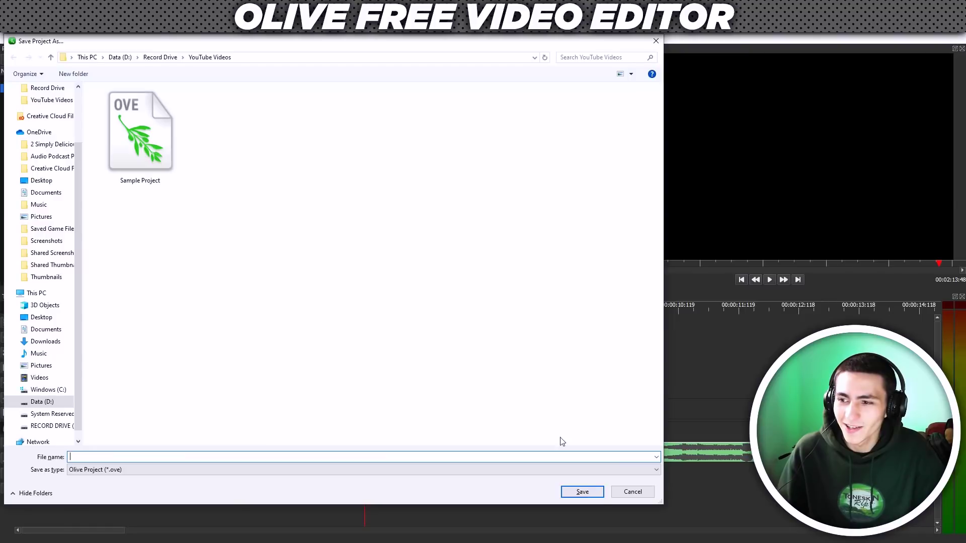
Save the project as 'Sample project' and replay the sequence's end from about four seconds
left_click(630, 492)
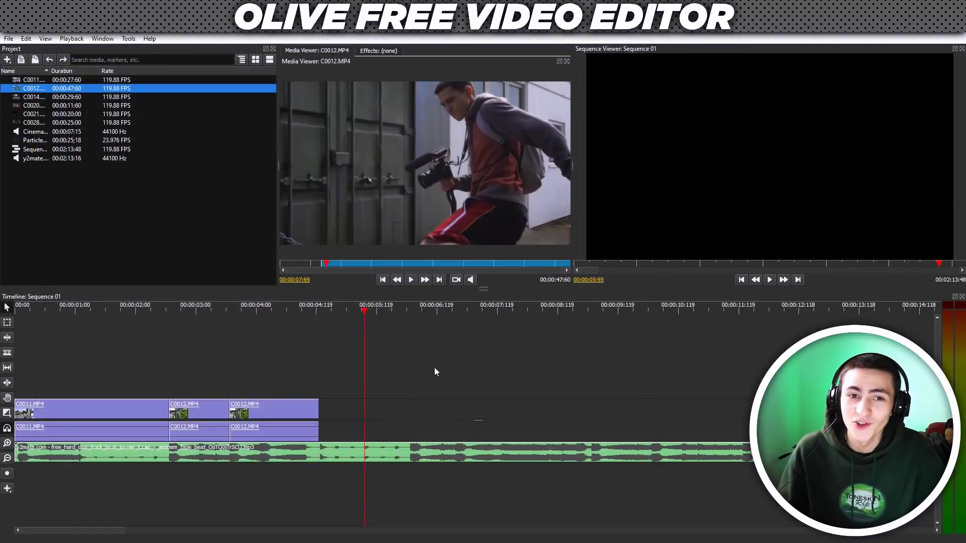
key("ctrl+s")
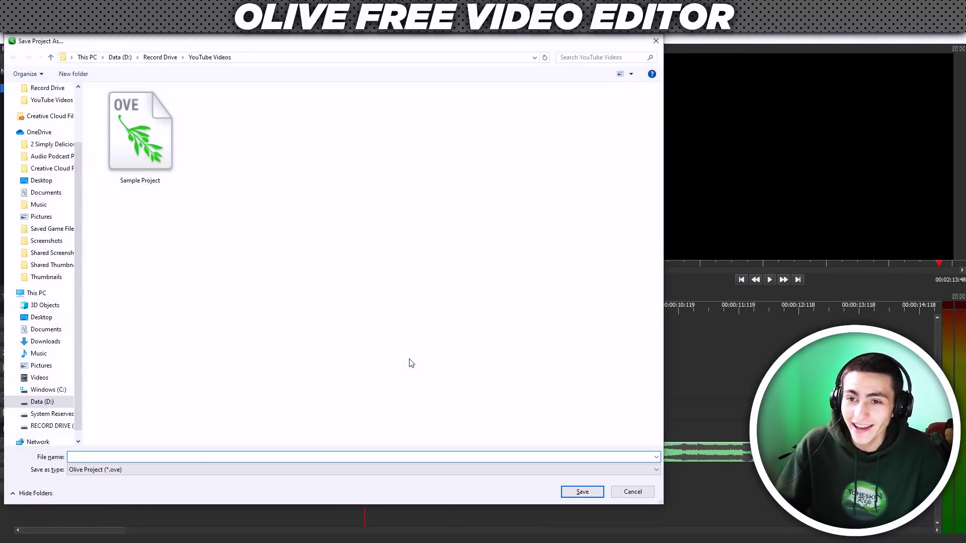
type("sA")
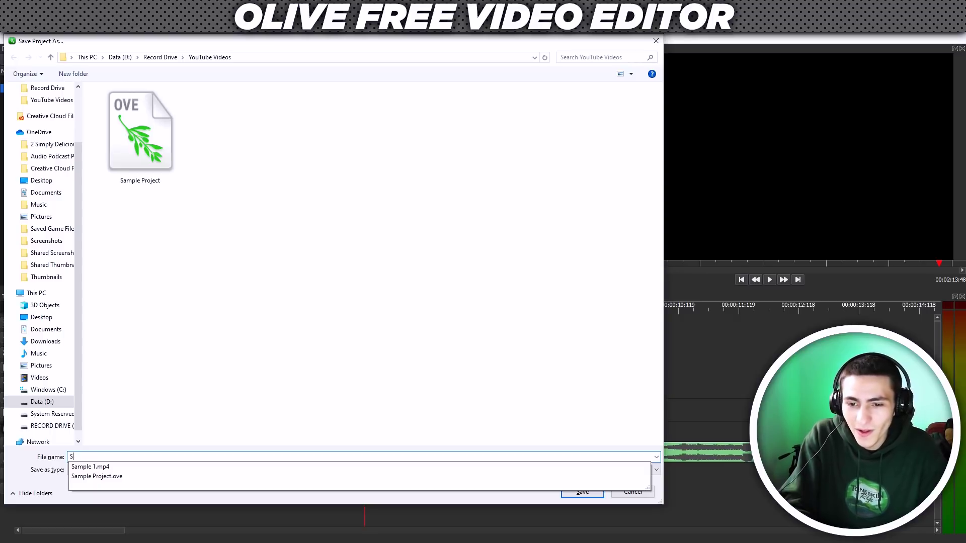
type("mple project V")
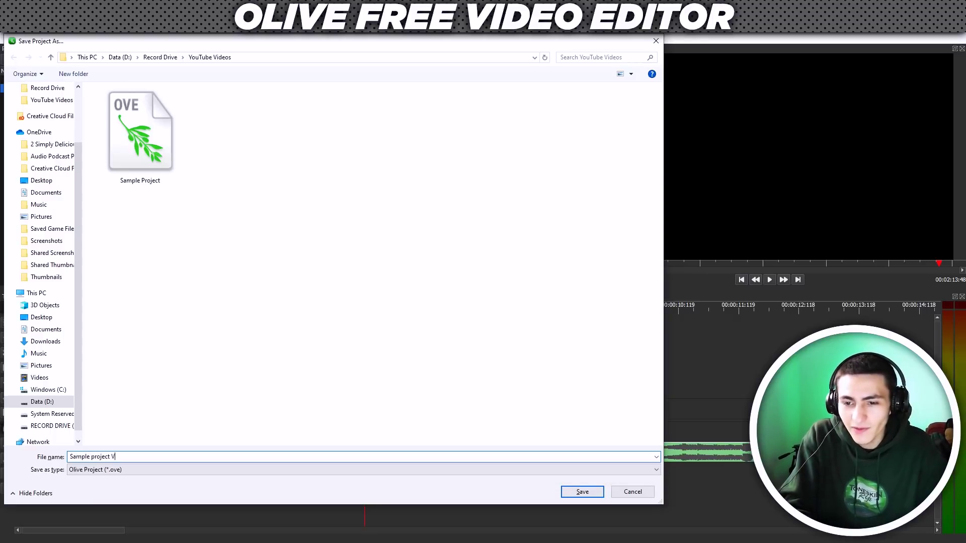
key("Return")
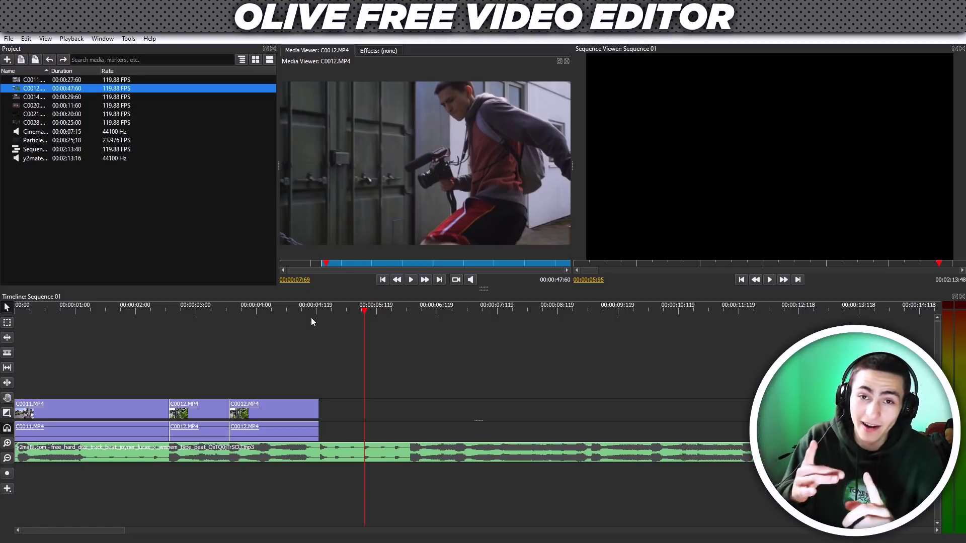
left_click(312, 318)
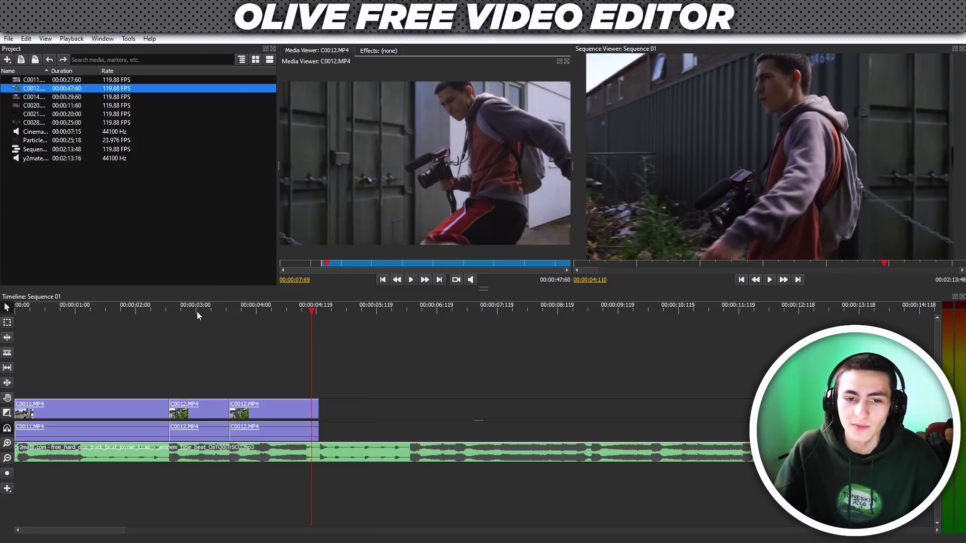
key("space")
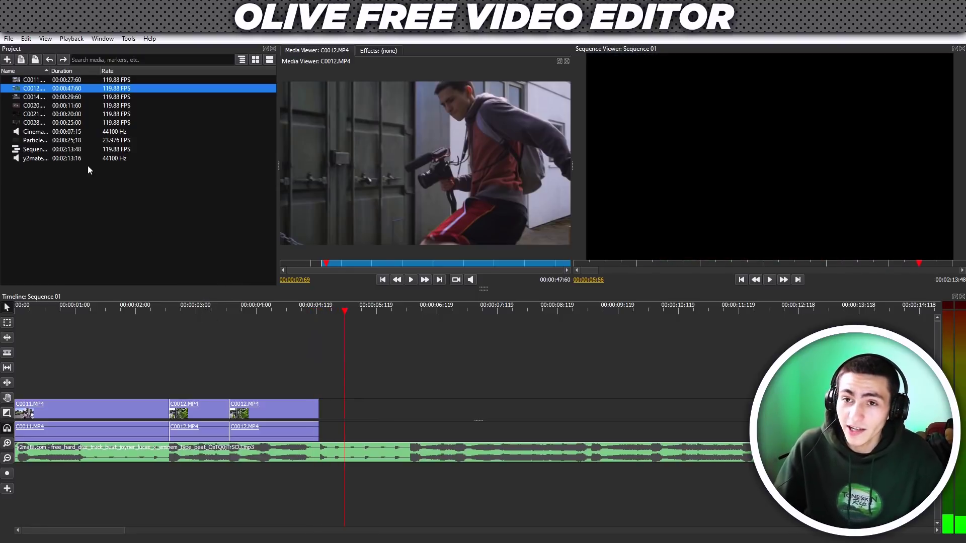
Mark C0014 near 00:00:17:73 and place it on the timeline after C0012
double_click(21, 99)
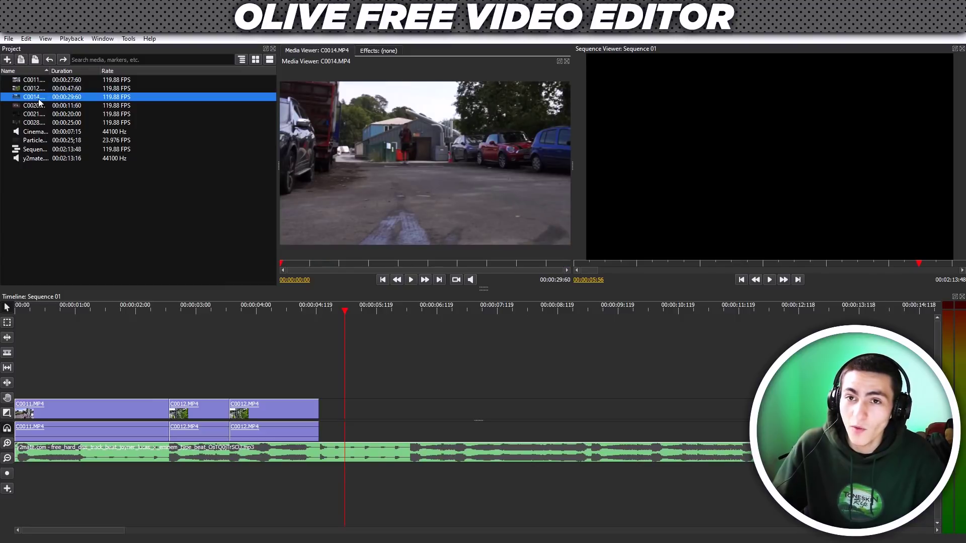
left_click_drag(291, 263, 427, 269)
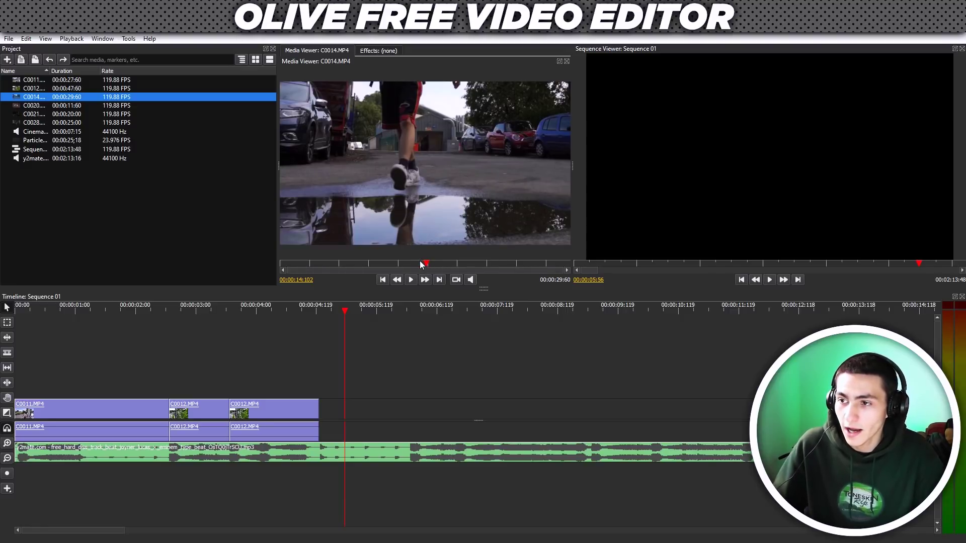
left_click_drag(422, 266, 569, 265)
key("o")
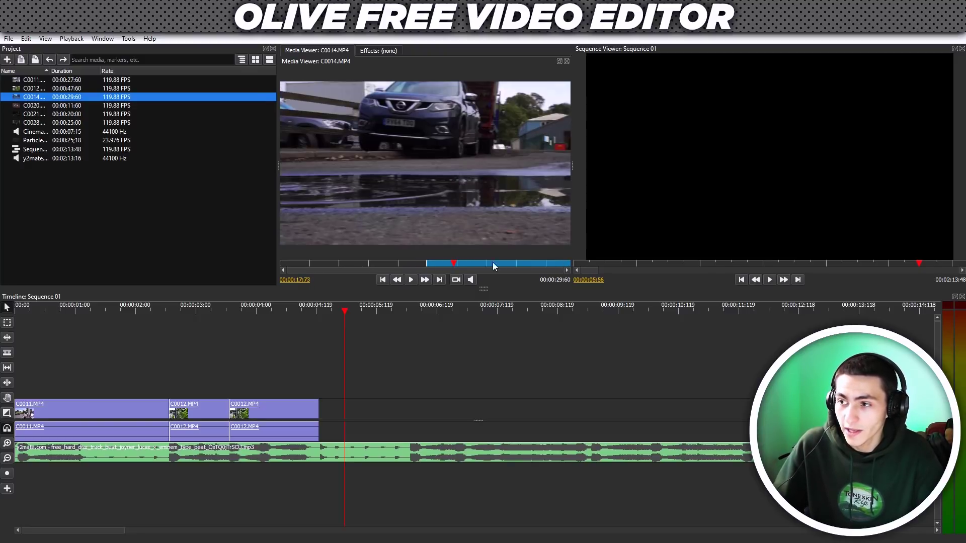
left_click_drag(19, 92, 321, 416)
Split C0014 at about 00:00:06:65 and delete everything after the cut
left_click(301, 306)
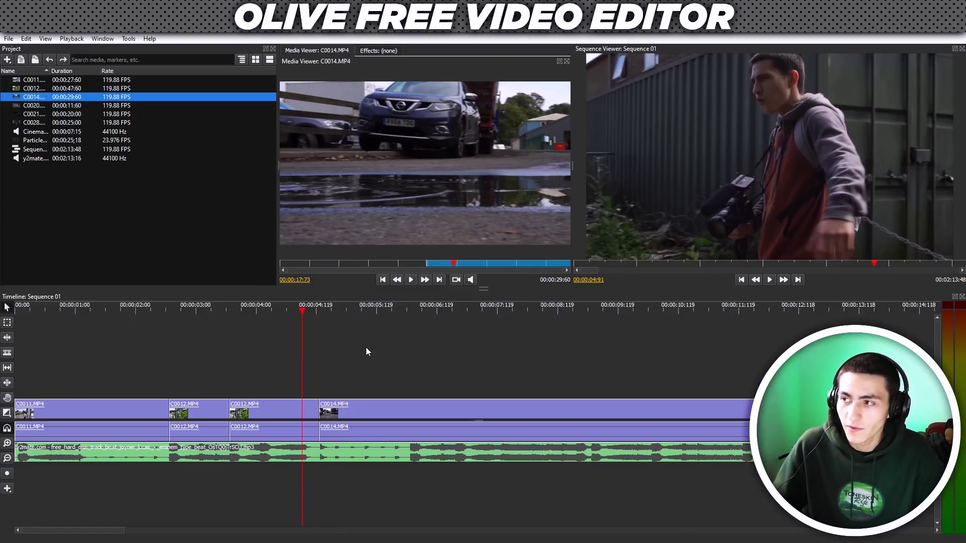
key("space")
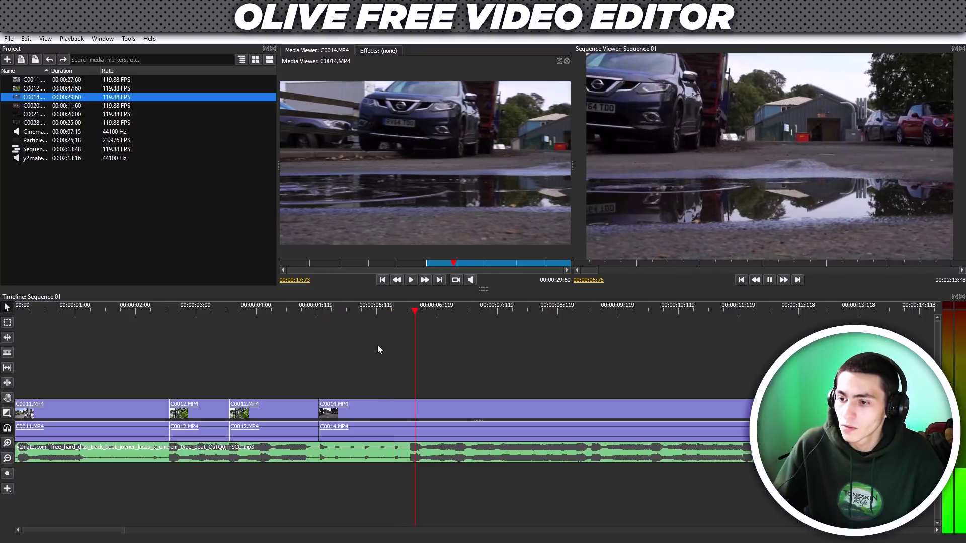
left_click(412, 311)
left_click(410, 313)
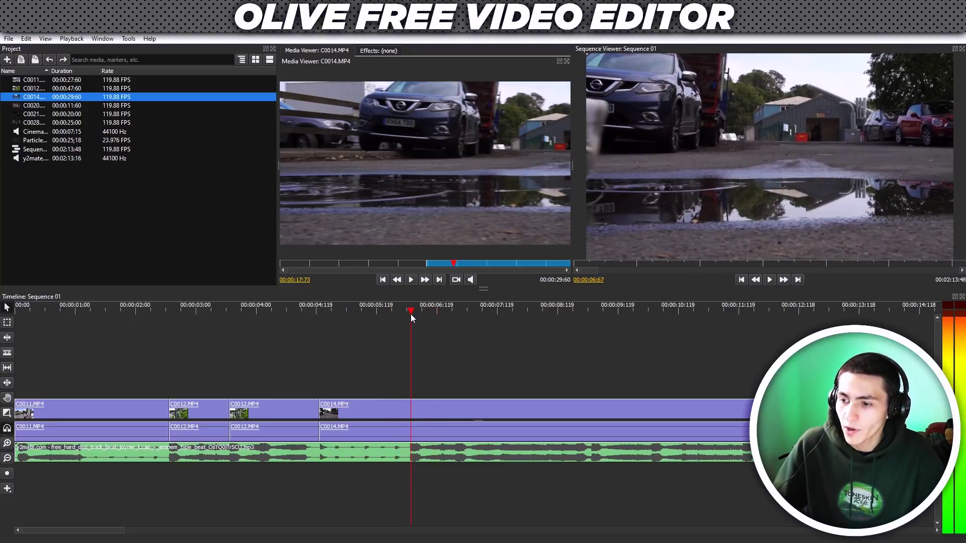
left_click(417, 395)
key("v")
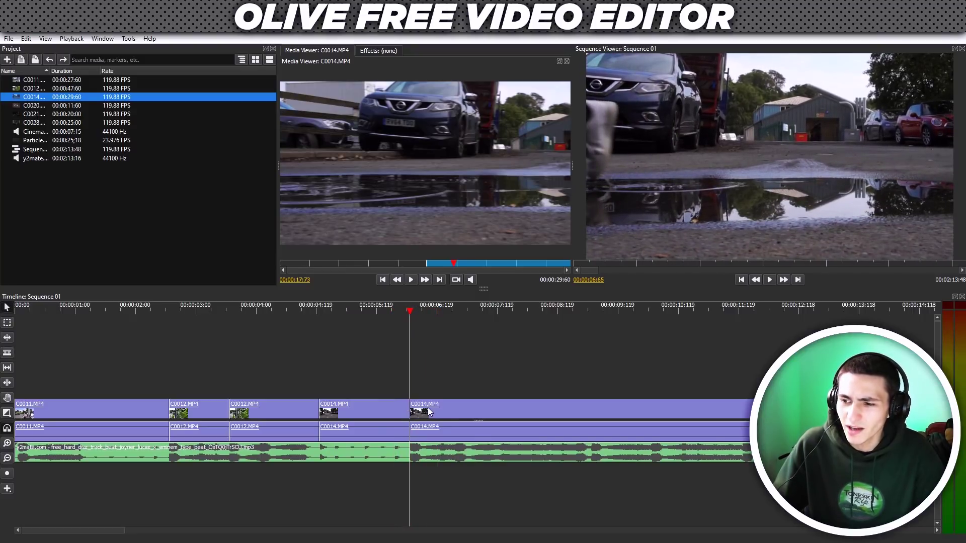
left_click(428, 407)
key("Delete")
scroll(433, 467, "up", 3)
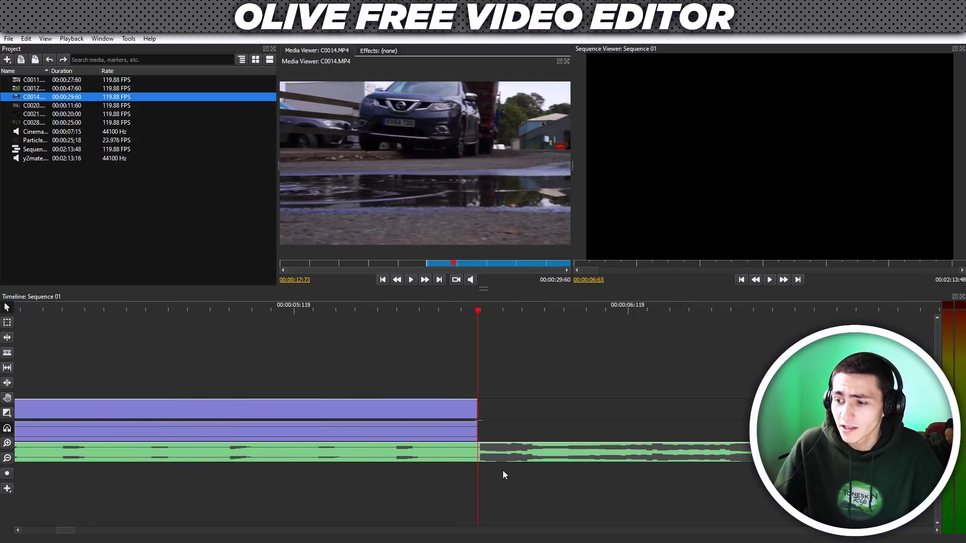
scroll(487, 455, "down", 3)
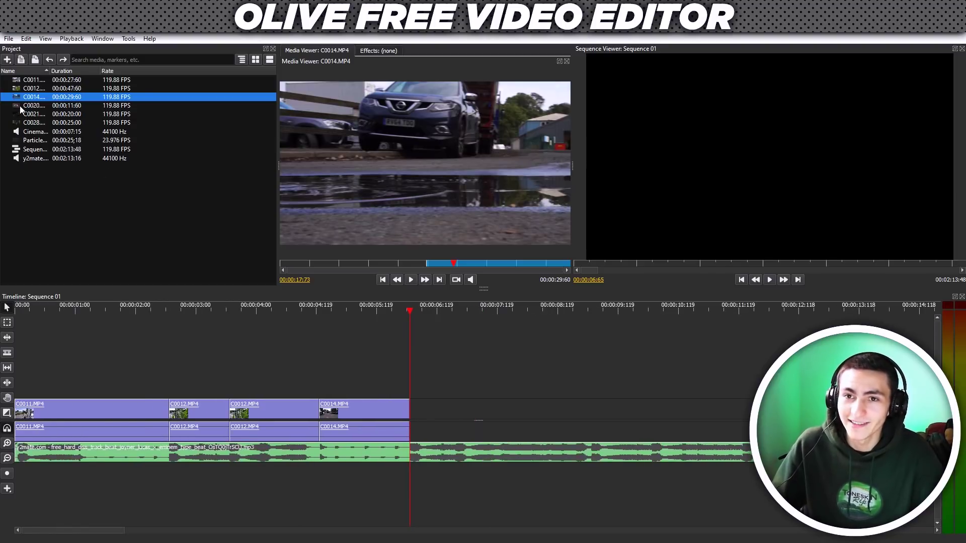
double_click(40, 105)
Set C0020's in point at 2.87 seconds, place it after C0014, and review the transition
left_click_drag(289, 267, 337, 263)
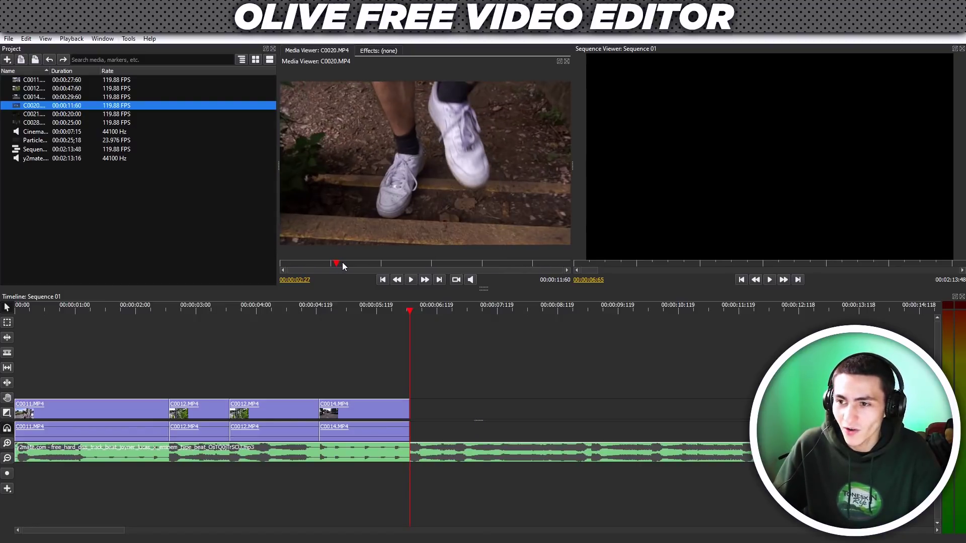
key("i")
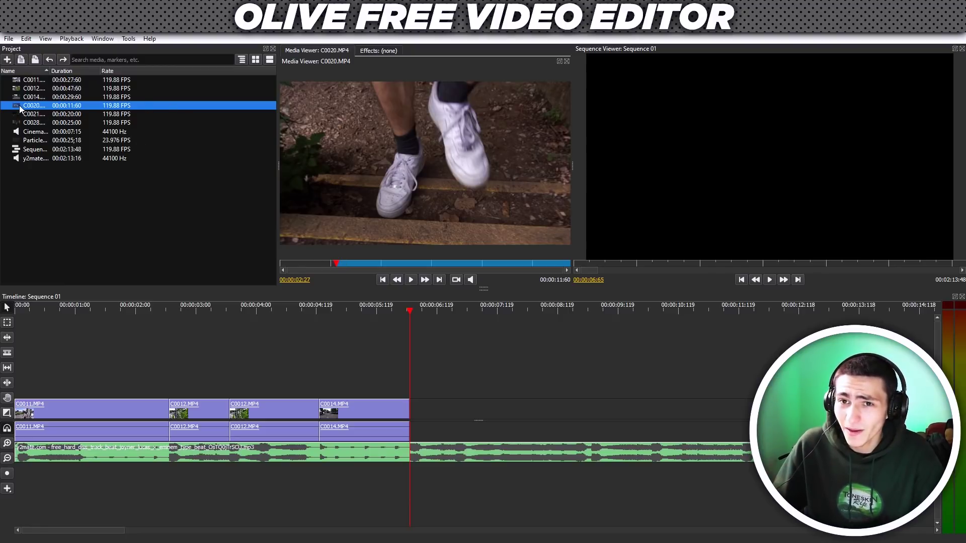
left_click_drag(20, 108, 432, 416)
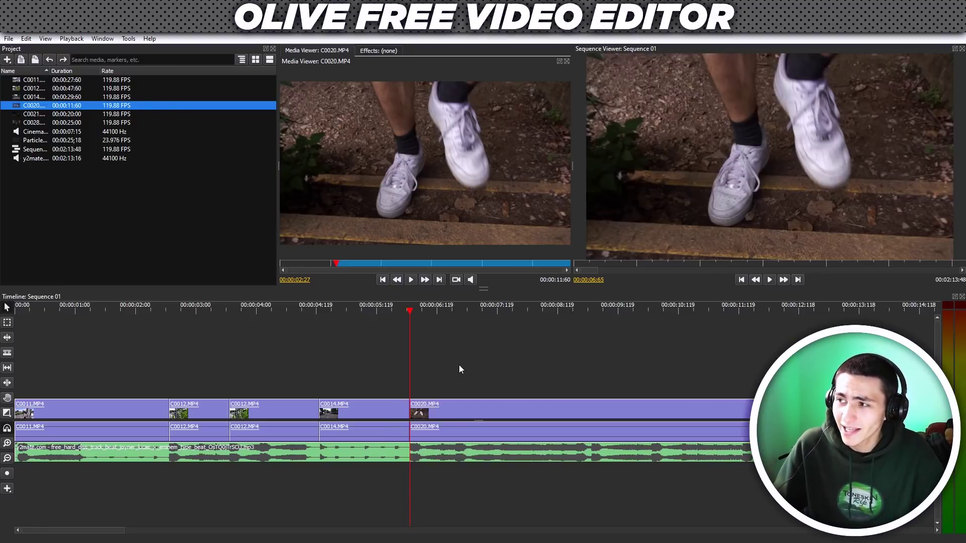
key("space")
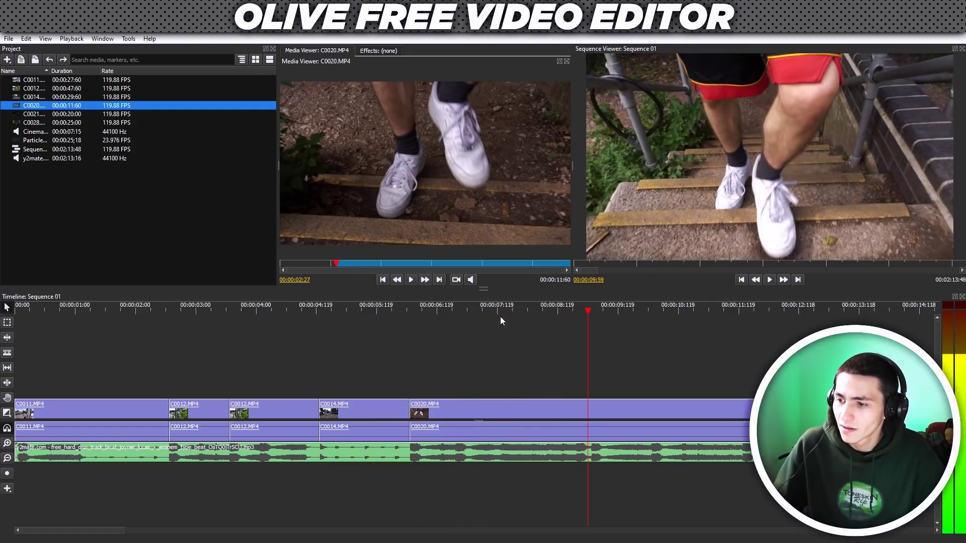
left_click(391, 309)
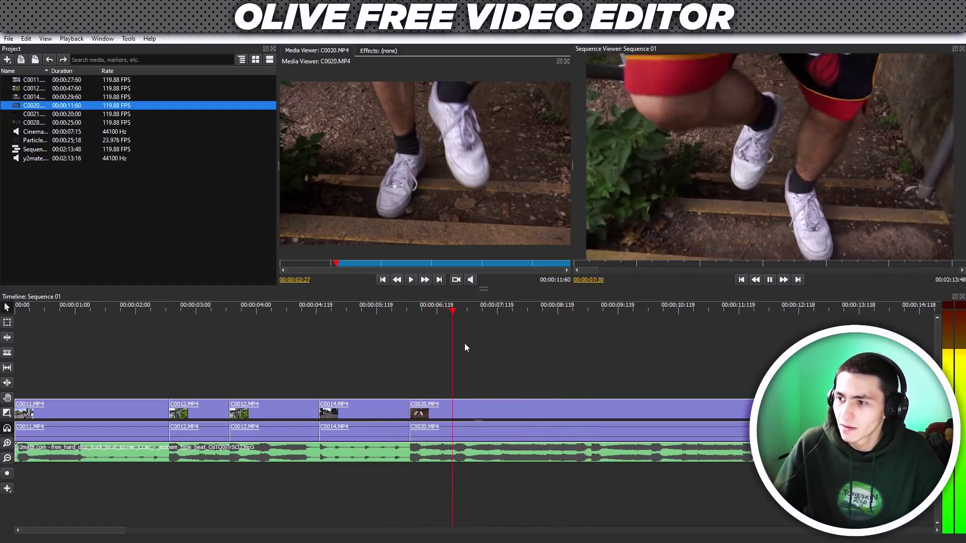
key("space")
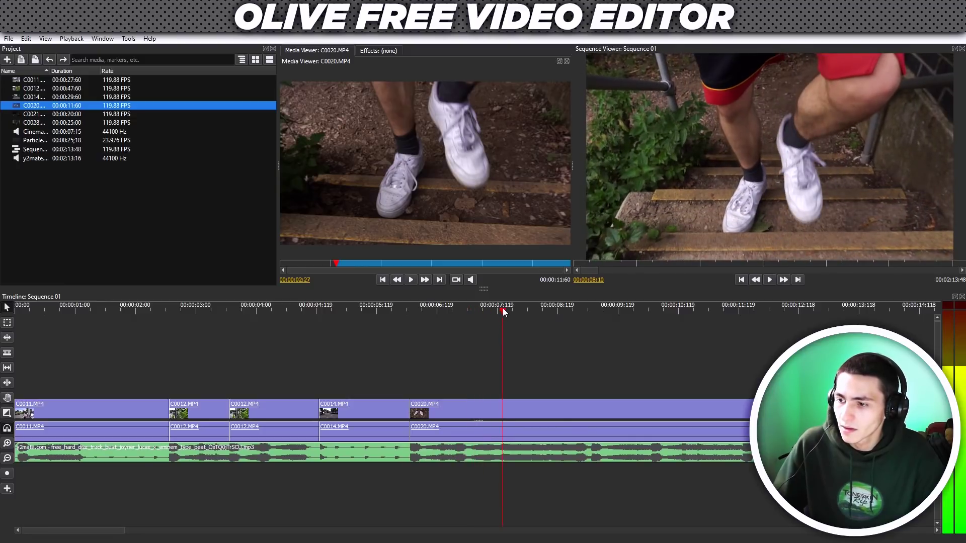
Cut C0020 at 00:00:08:06 and delete its trailing piece
left_click(500, 310)
key("c")
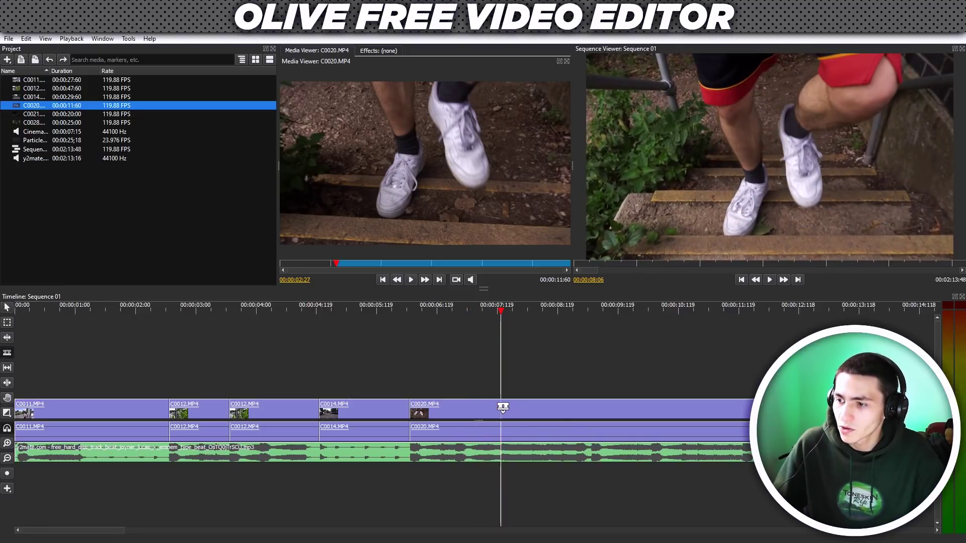
left_click(503, 408)
key("v")
left_click(554, 408)
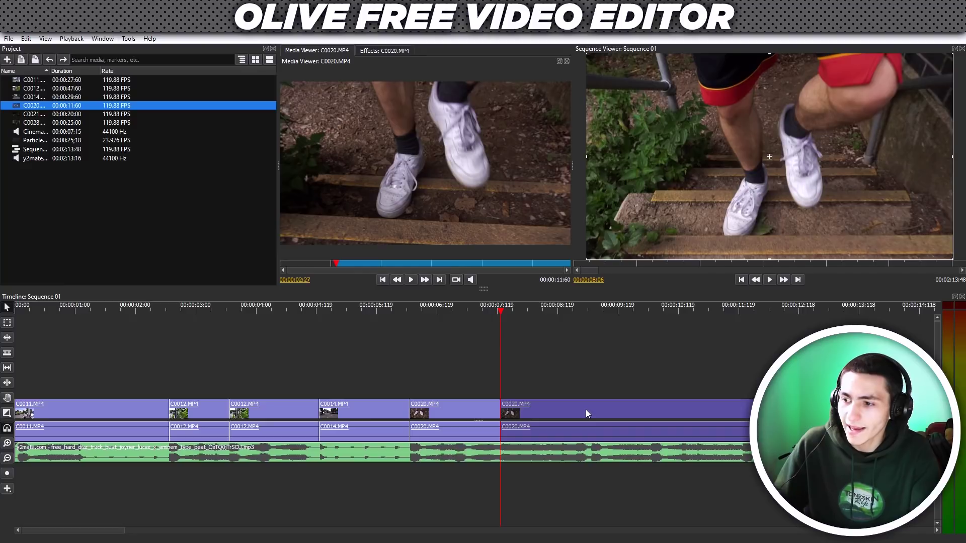
key("Delete")
left_click(17, 114)
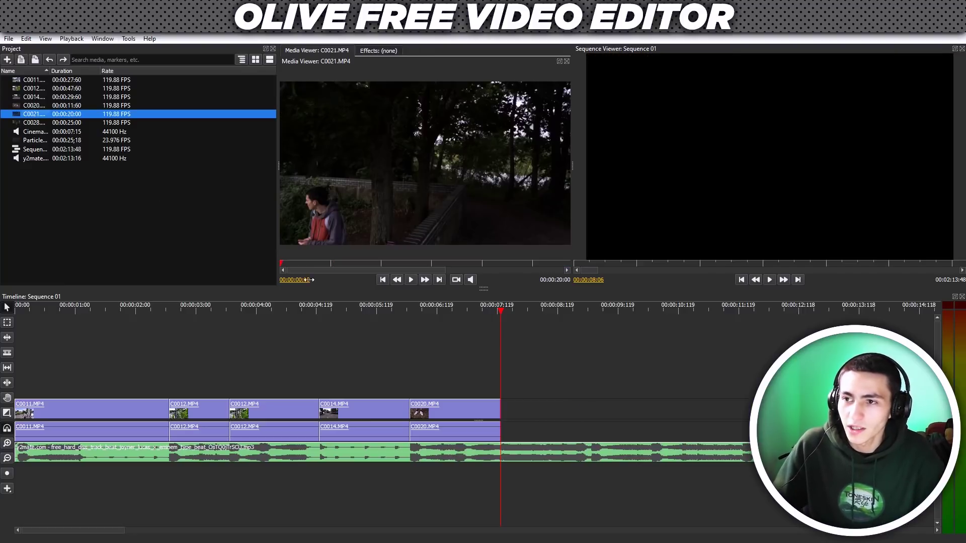
Scrub C0021 to its start frame, mark the in point, and preview it
left_click_drag(299, 263, 383, 264)
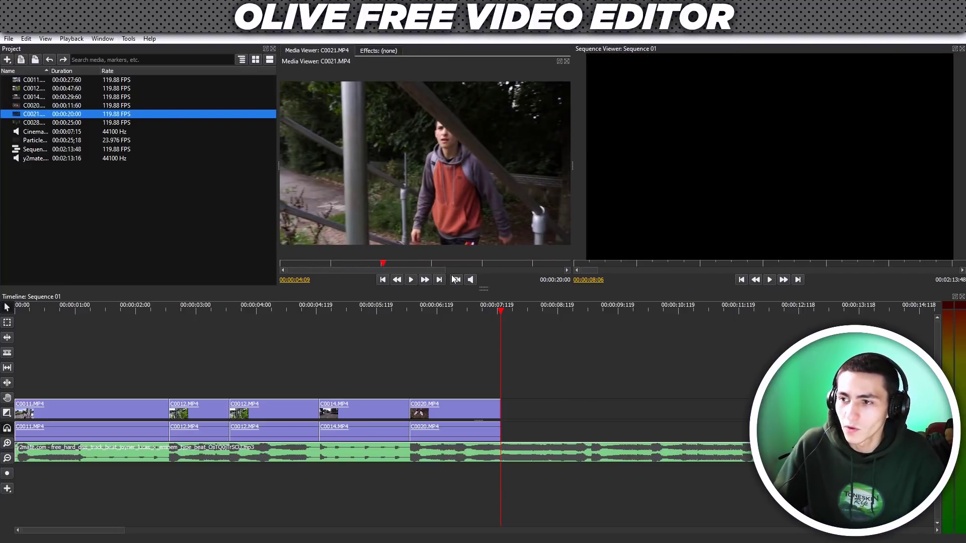
left_click_drag(447, 271, 505, 270)
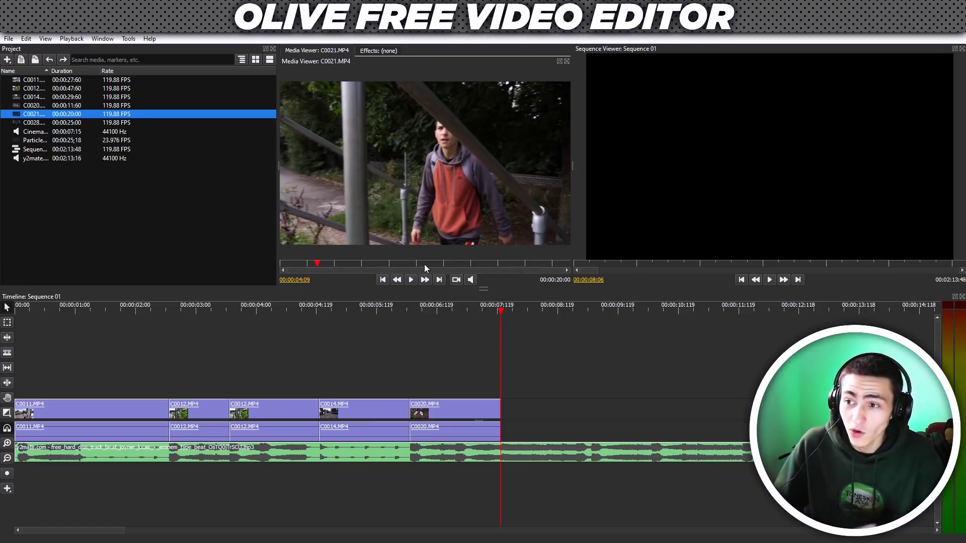
left_click_drag(331, 265, 423, 274)
key("i")
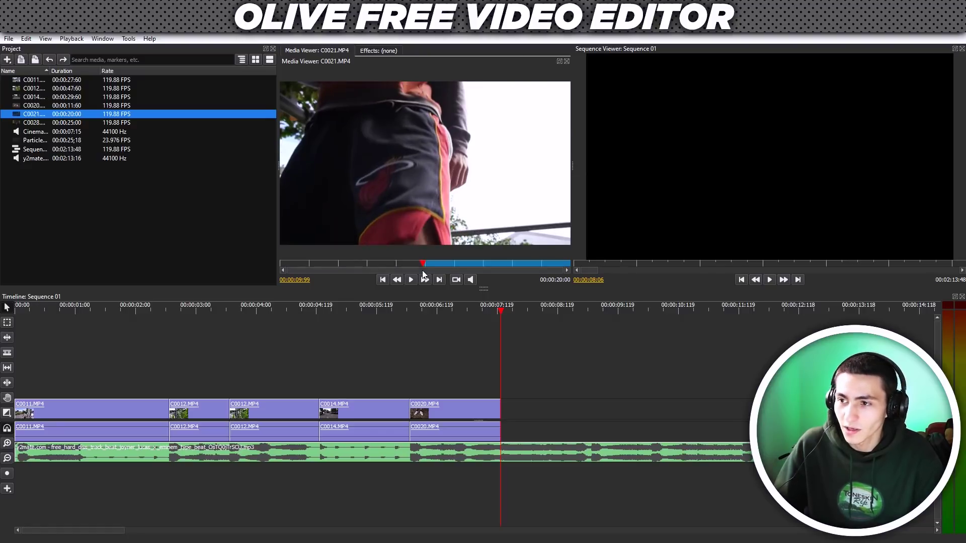
key("space")
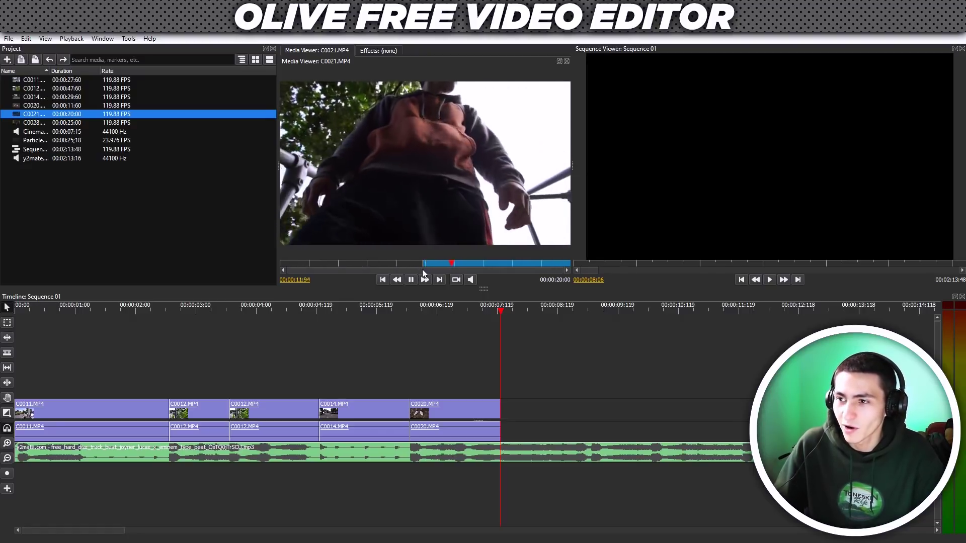
key("space")
Place C0021 after C0020, ending around 11 seconds, and replay the edit from the start
left_click_drag(20, 115, 510, 413)
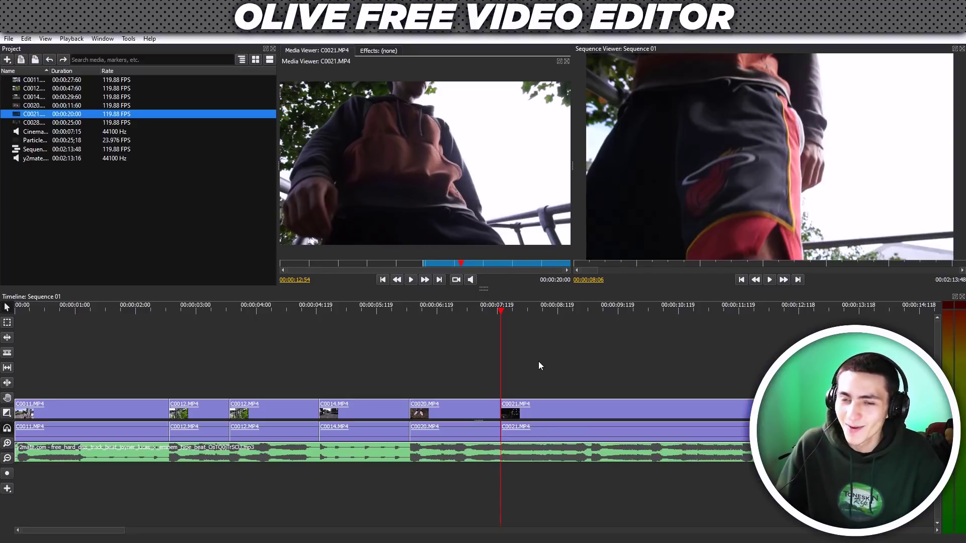
key("space")
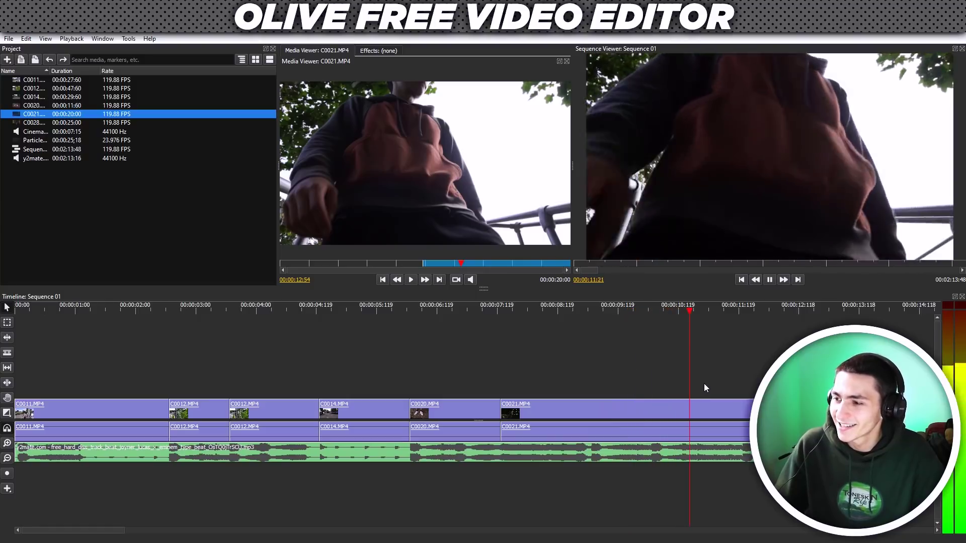
left_click_drag(755, 311, 743, 315)
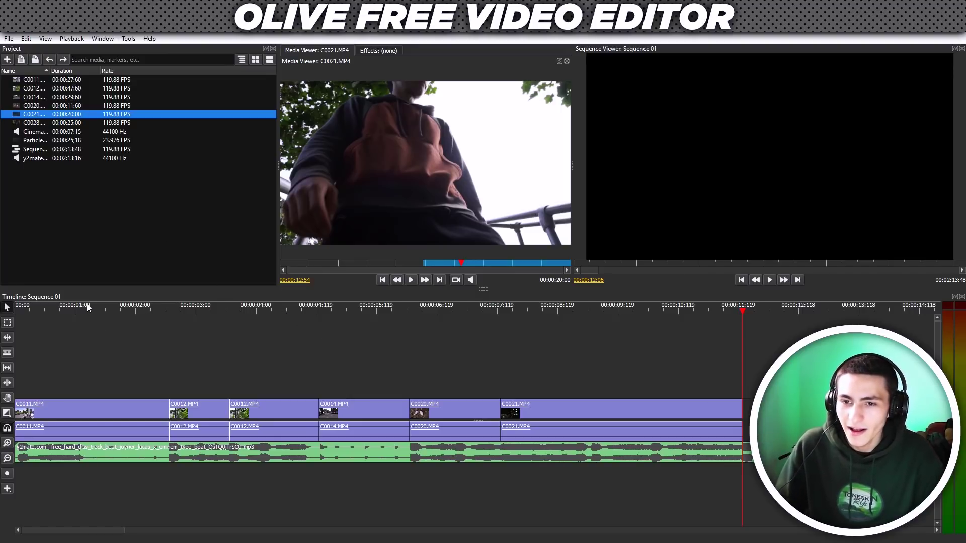
key("Home")
key("space")
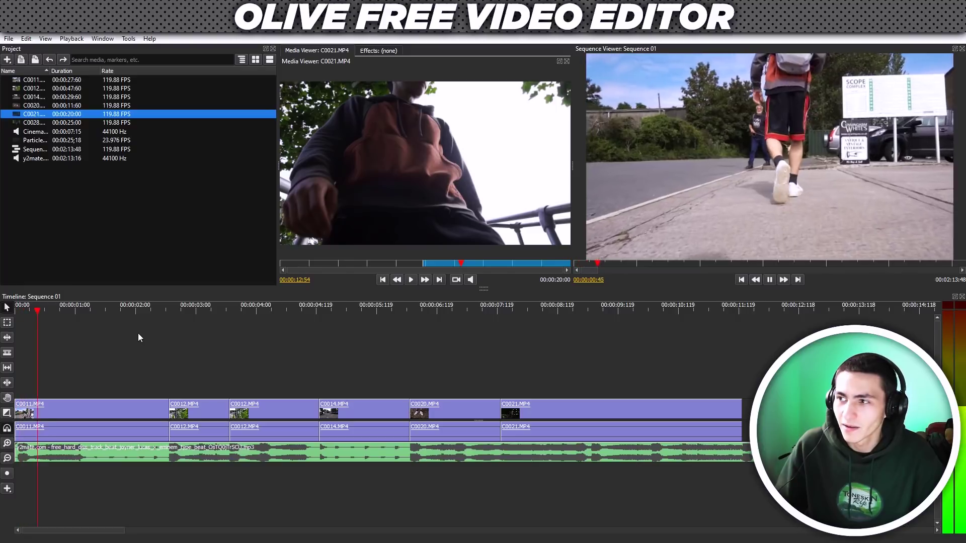
left_click_drag(78, 309, 75, 311)
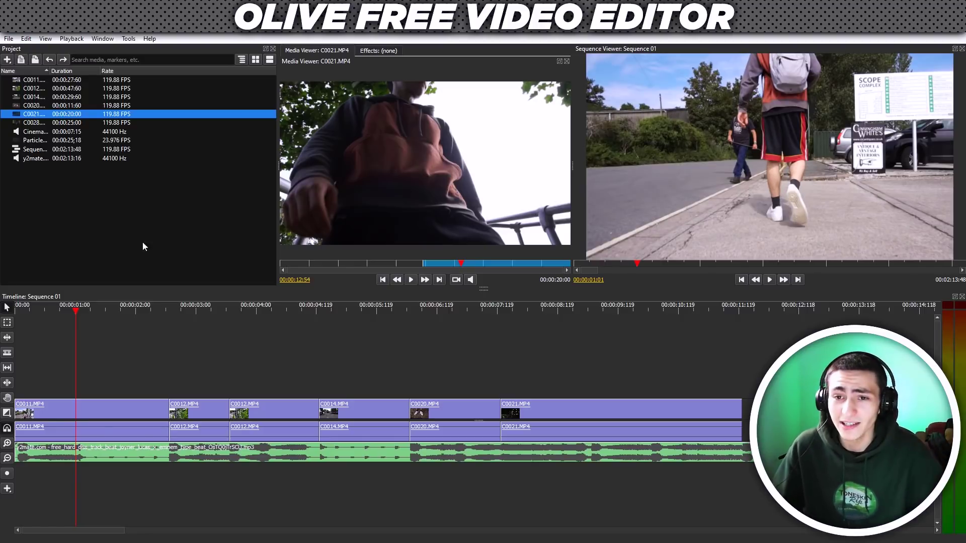
double_click(16, 125)
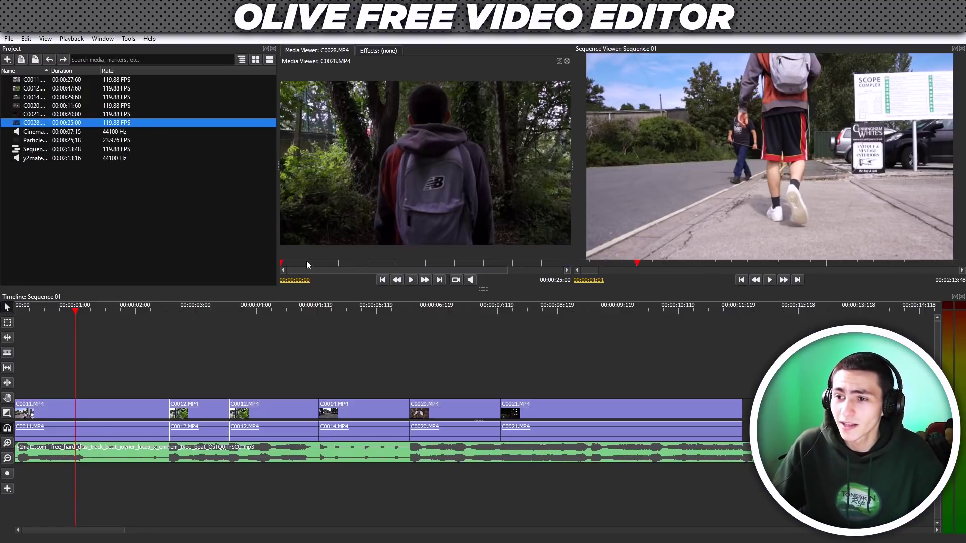
Add C0028 from its 00:00:08:16 in point after C0021, then play from 11 seconds
left_click_drag(308, 265, 409, 276)
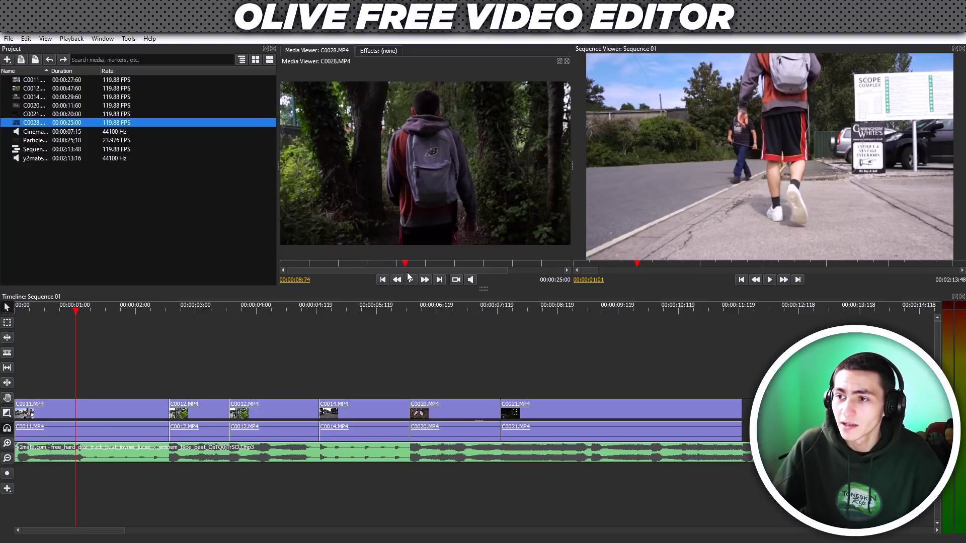
left_click(397, 279)
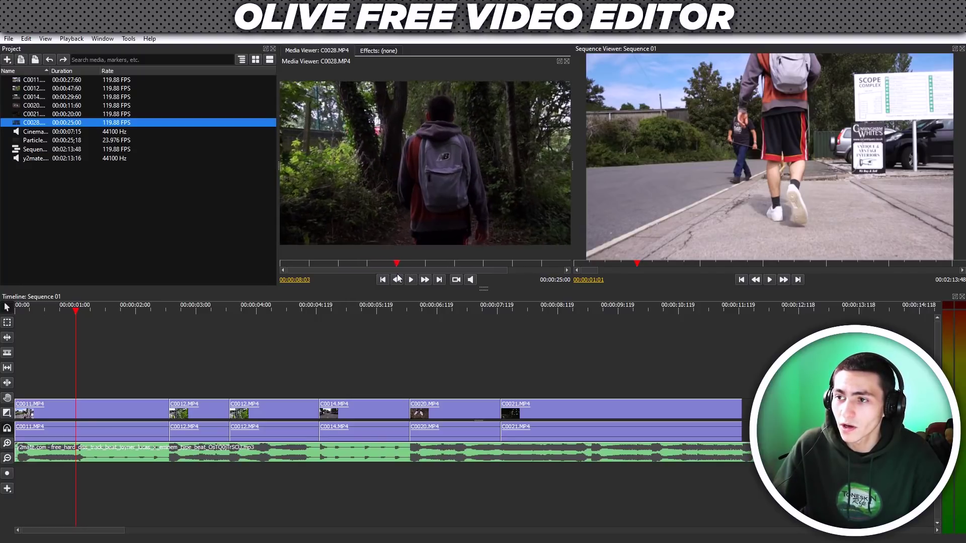
key("i")
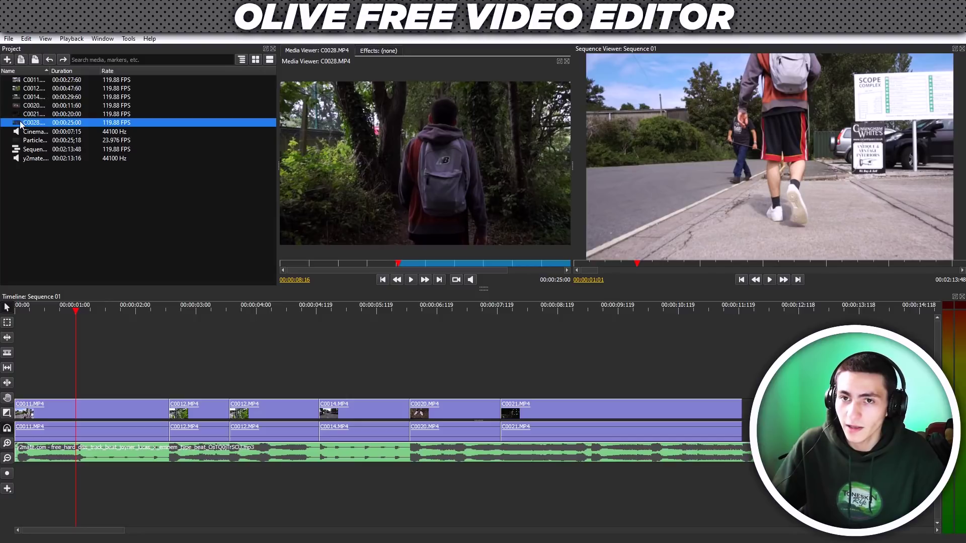
left_click_drag(20, 125, 742, 405)
key("minus")
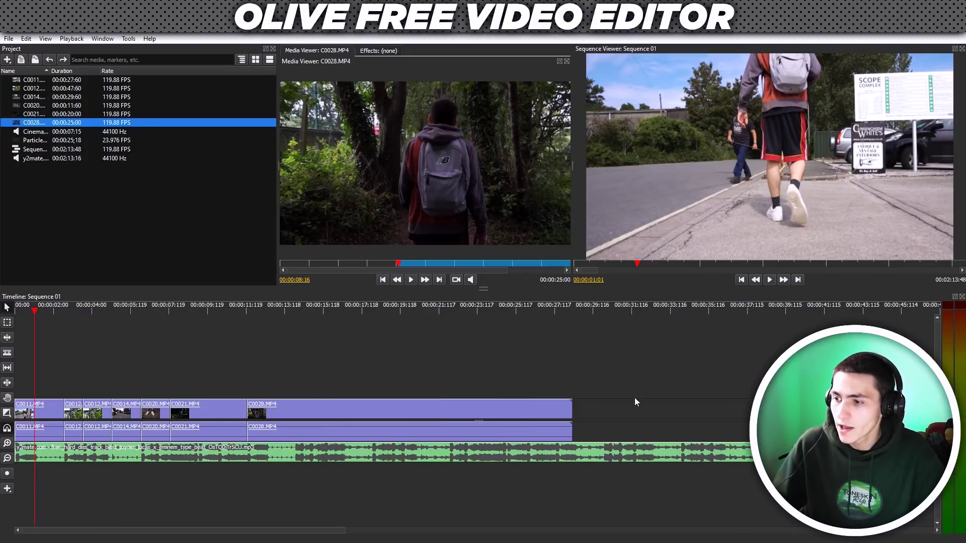
left_click(231, 315)
key("space")
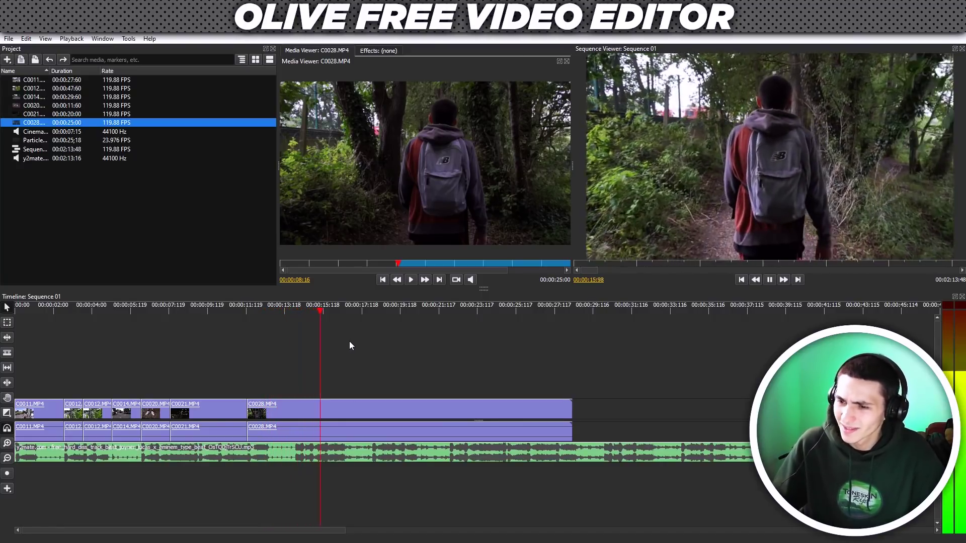
Split C0028 at about 00:00:15:11 and delete its trailing piece
left_click_drag(320, 308, 309, 309)
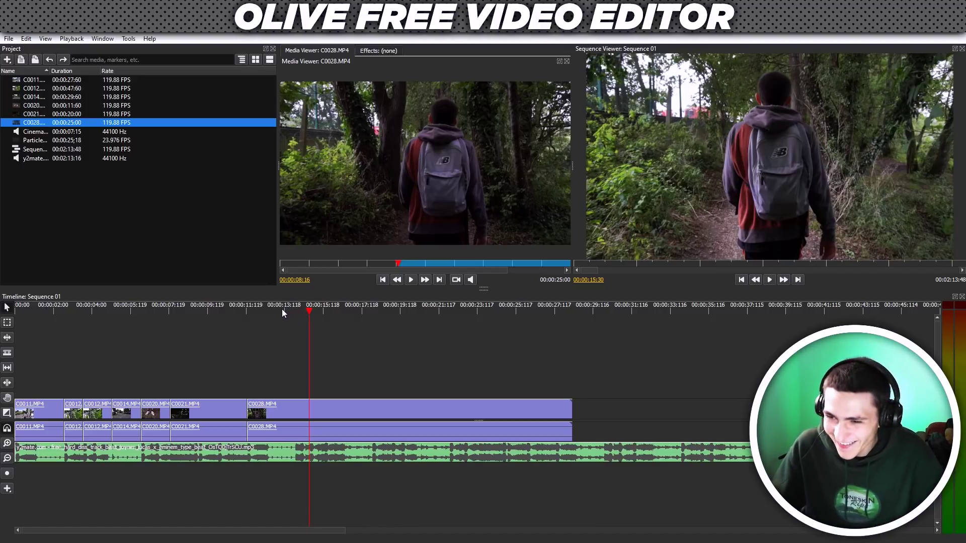
left_click(282, 309)
key("space")
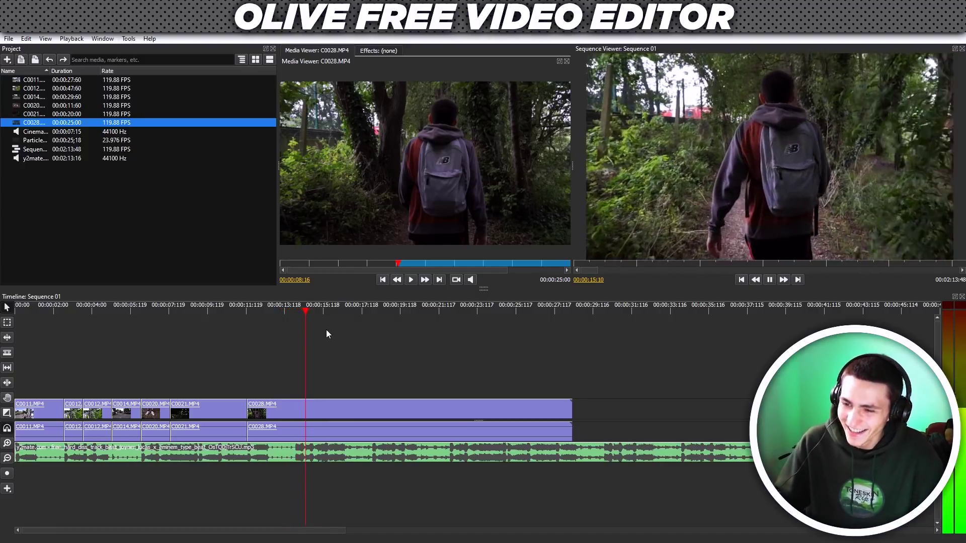
left_click(319, 309)
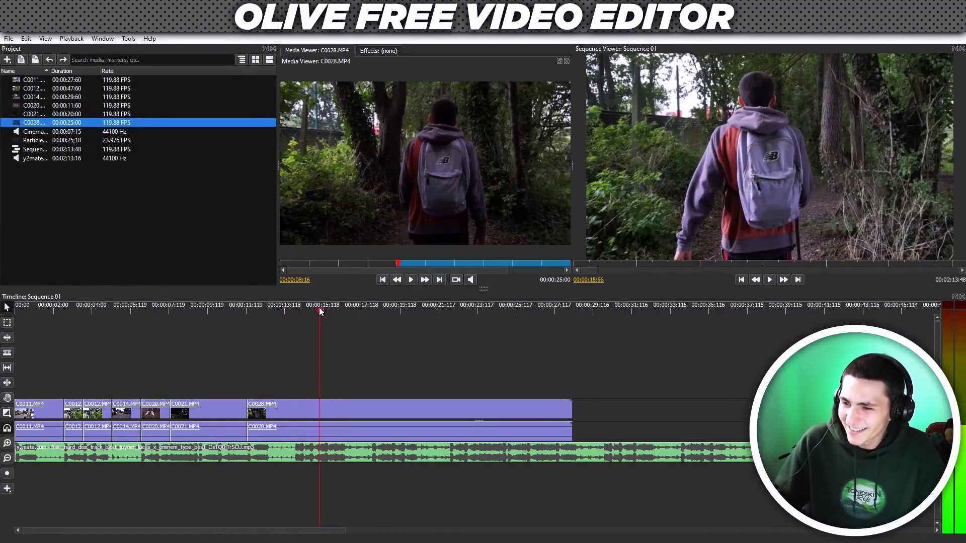
left_click(321, 309)
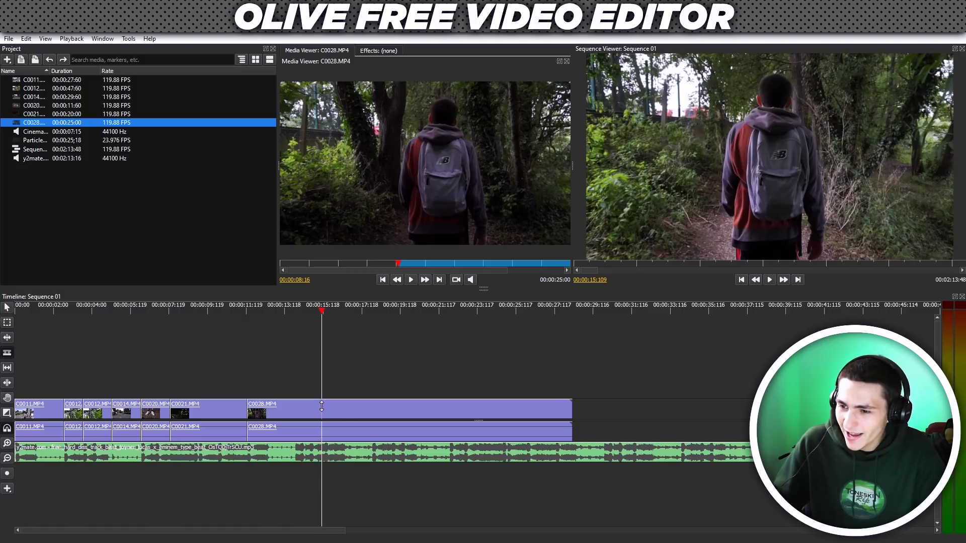
left_click(315, 309)
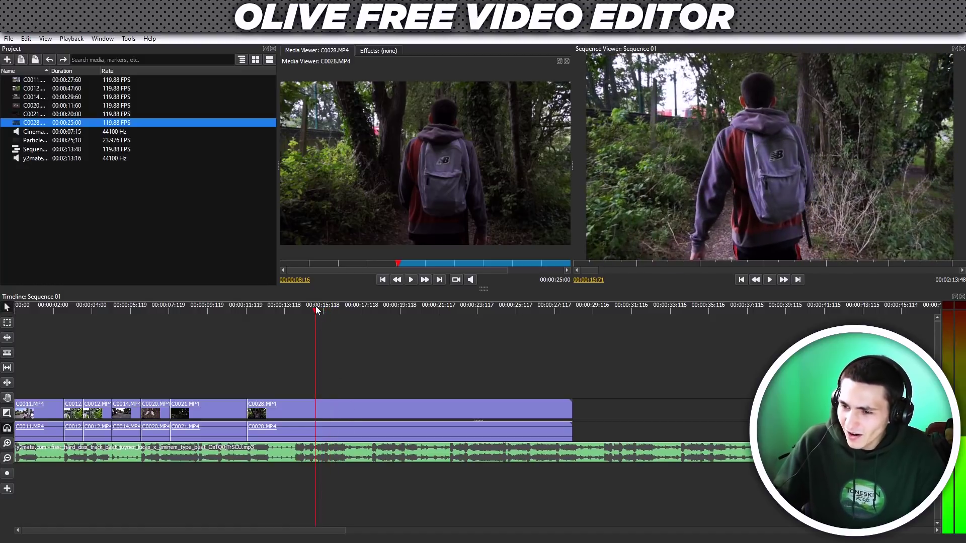
left_click(322, 309)
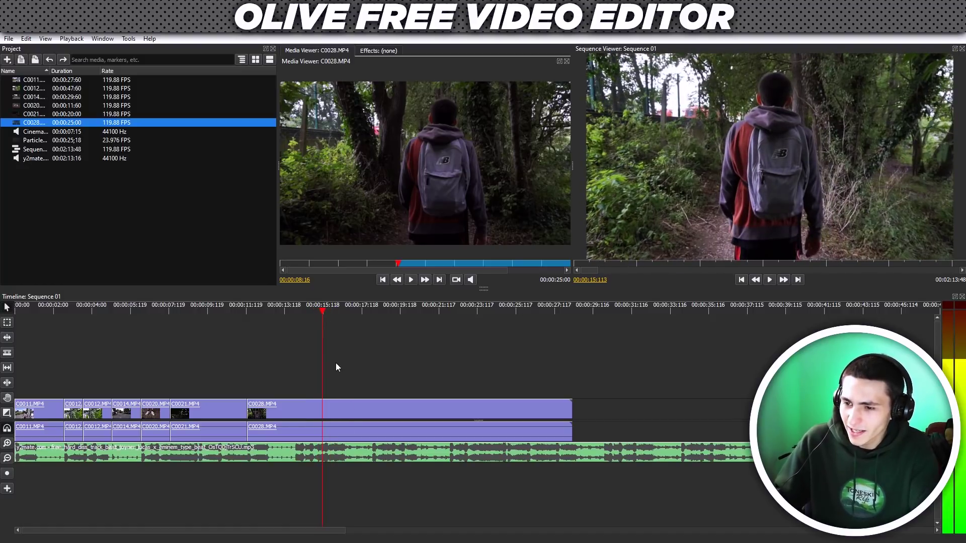
key("ctrl+k")
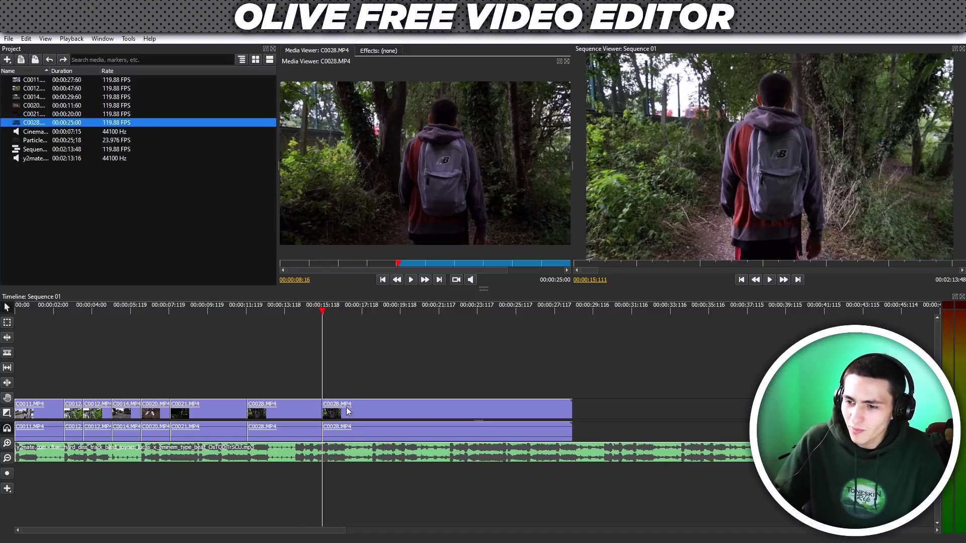
left_click(347, 411)
key("Delete")
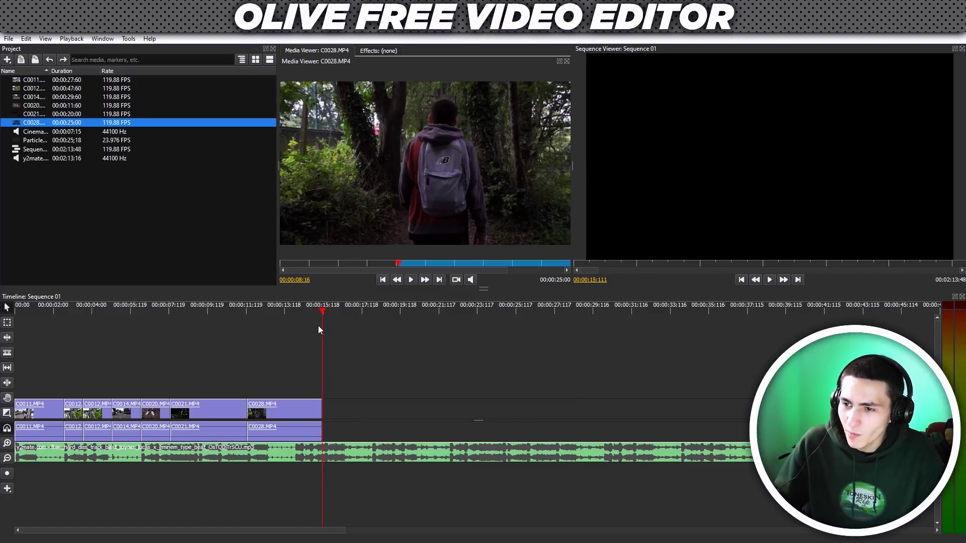
key("Home")
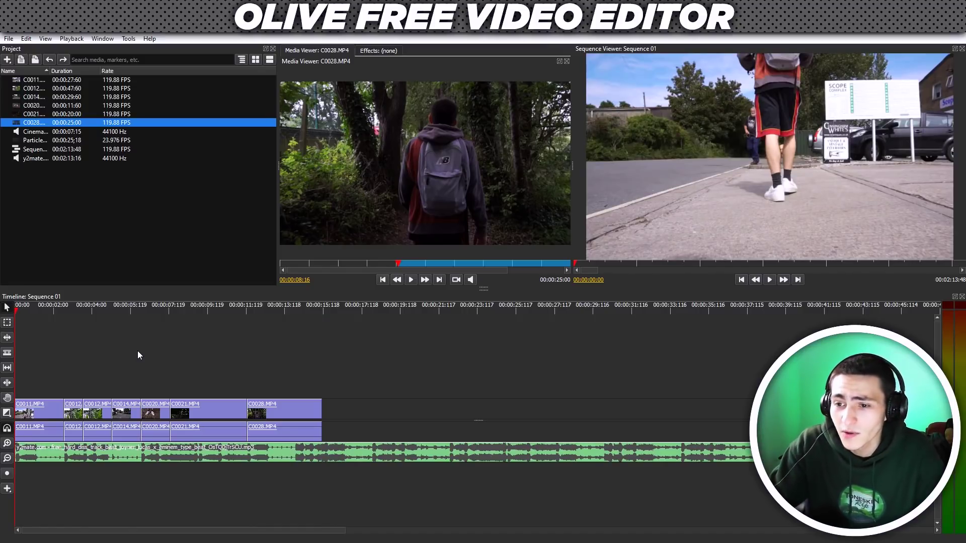
key("space")
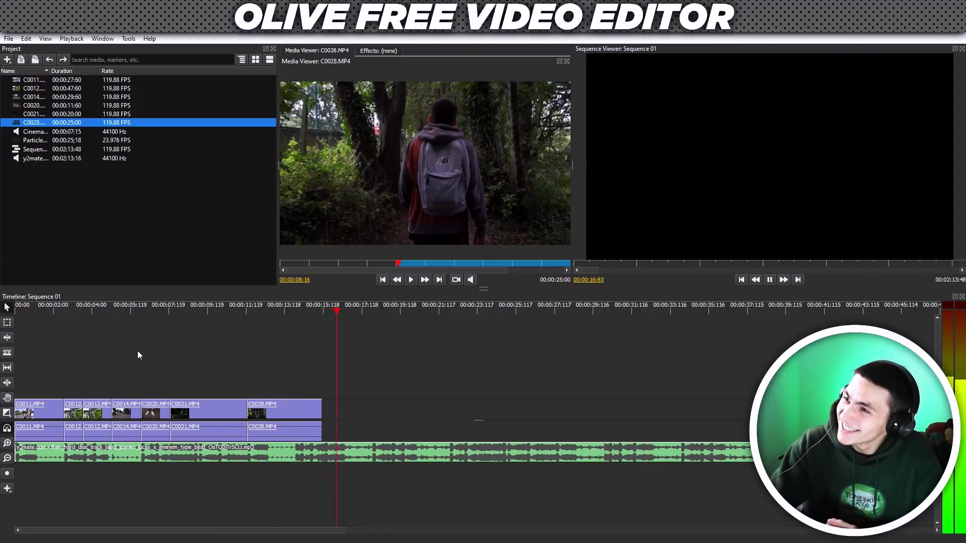
key("space")
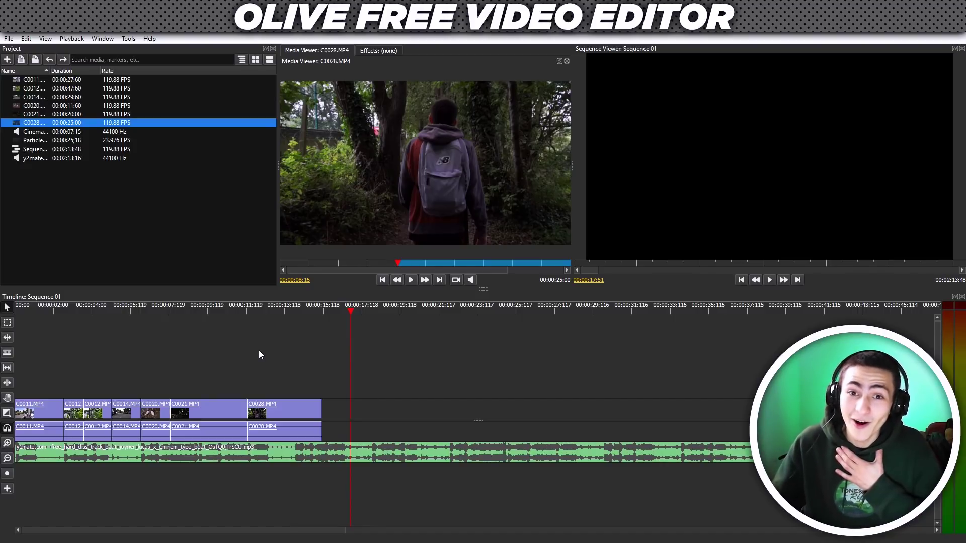
key("Home")
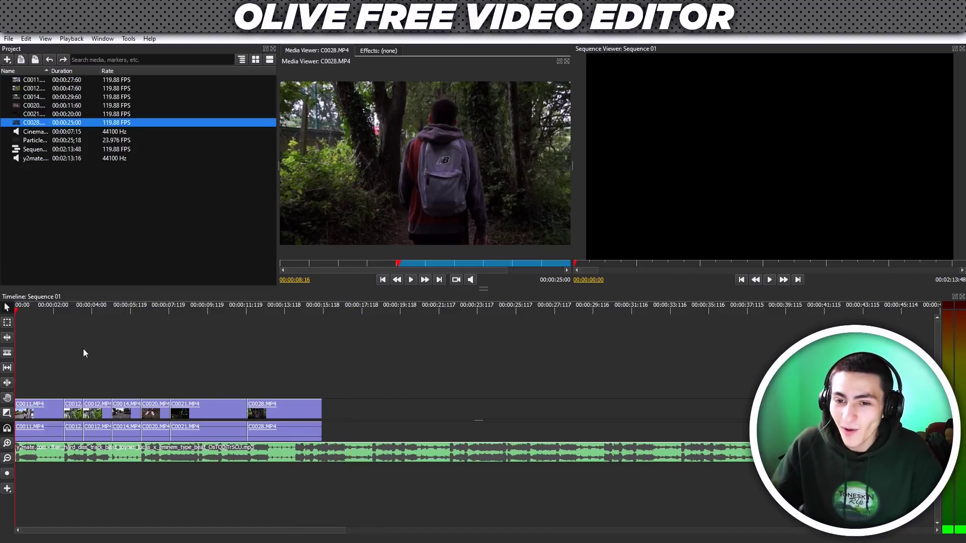
Create a Title clip on the track above C0011, starting around one second
left_click(9, 491)
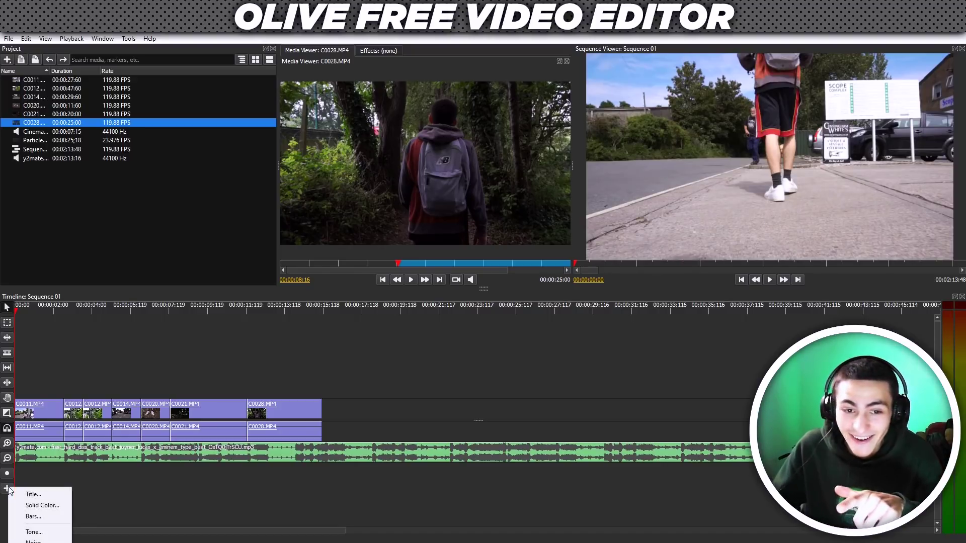
left_click(49, 493)
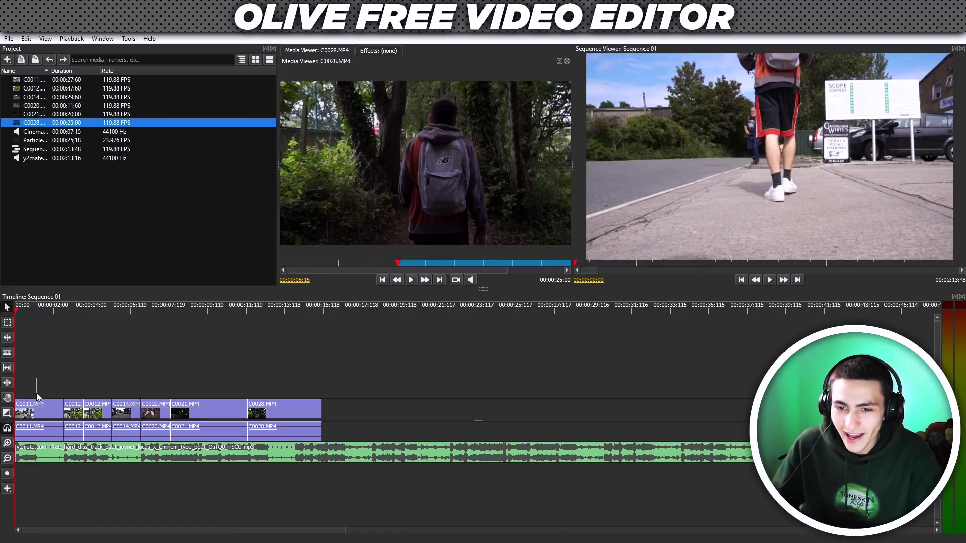
left_click_drag(37, 394, 64, 392)
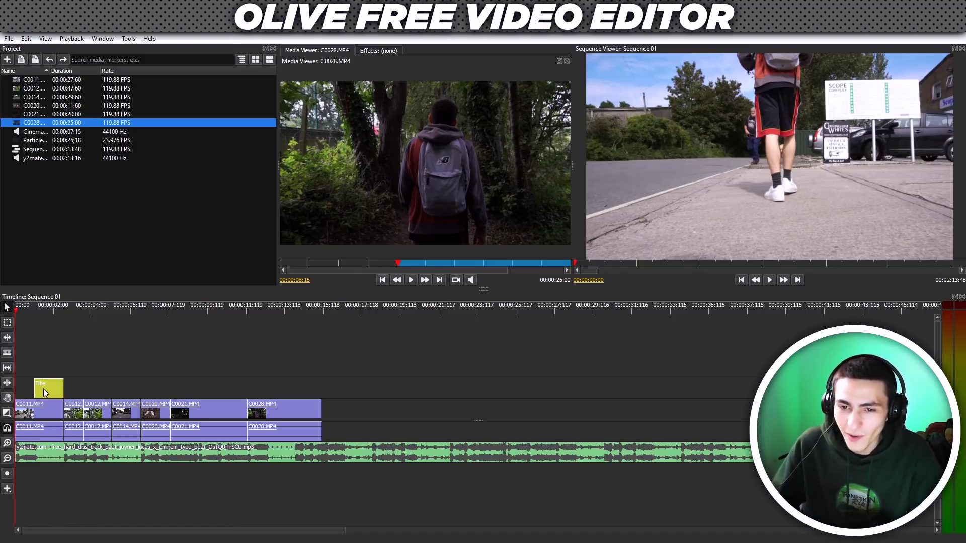
left_click(33, 309)
Preview the opening with the title and show its Title effect settings
scroll(91, 457, "up", 1)
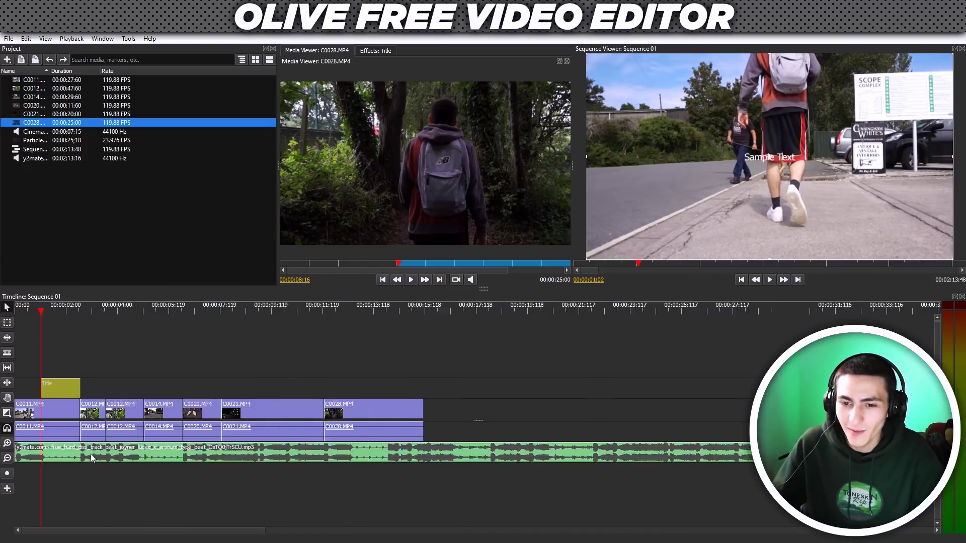
scroll(93, 455, "up", 4)
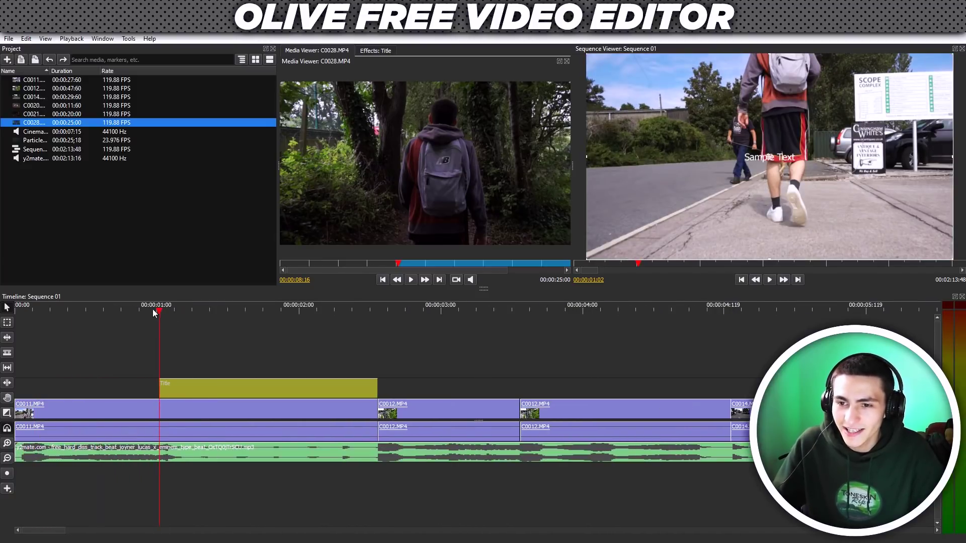
left_click_drag(157, 311, 120, 310)
key("space")
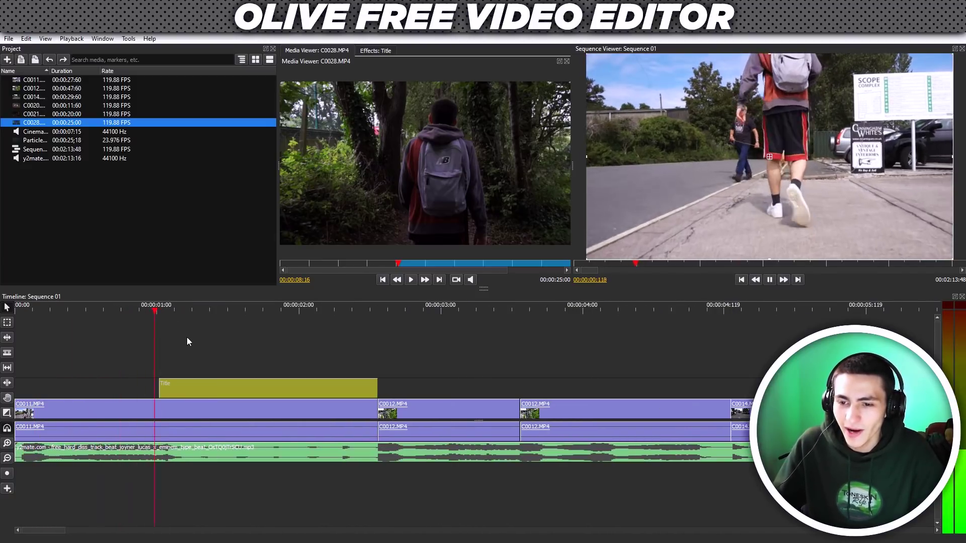
left_click(161, 308)
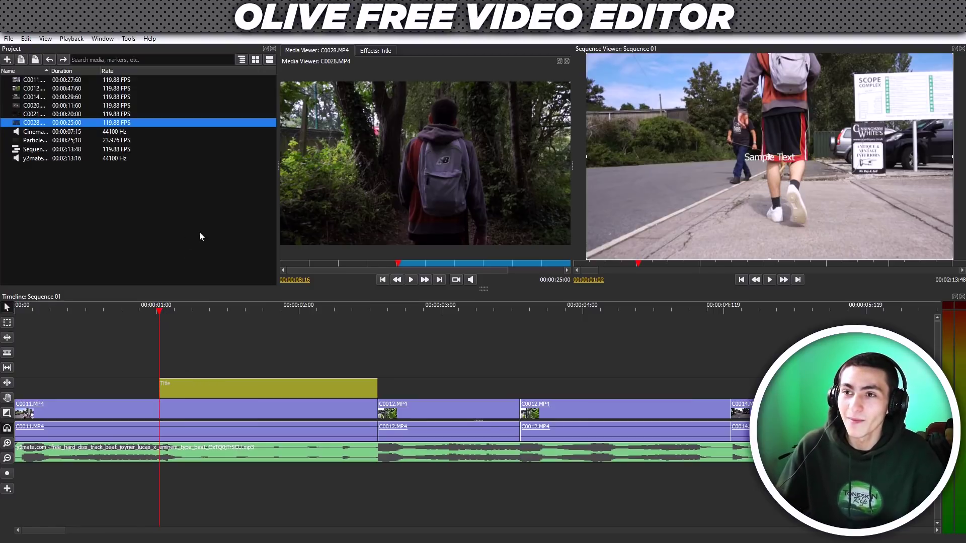
left_click(379, 50)
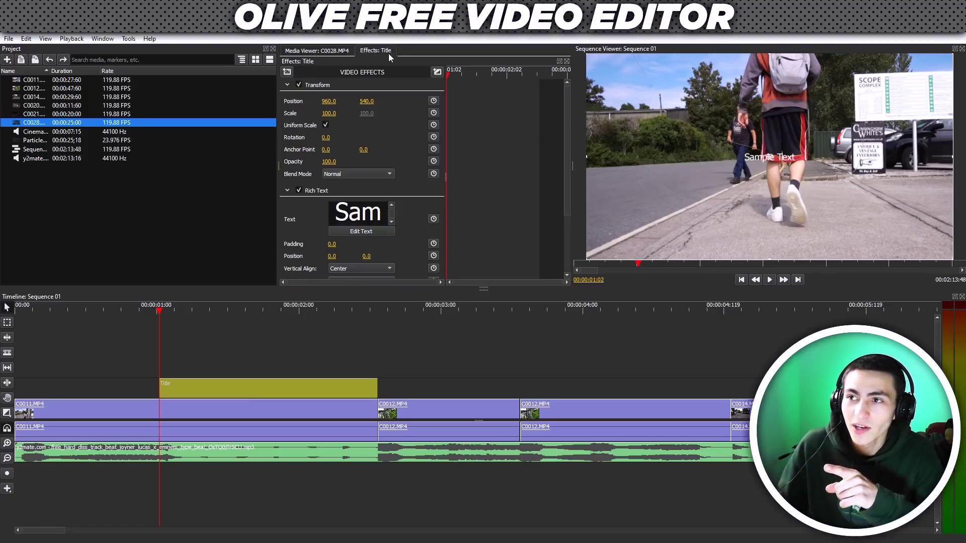
Change the title text to 'A WALK IN THE PARK' in the Gotham Ultra font
left_click(362, 231)
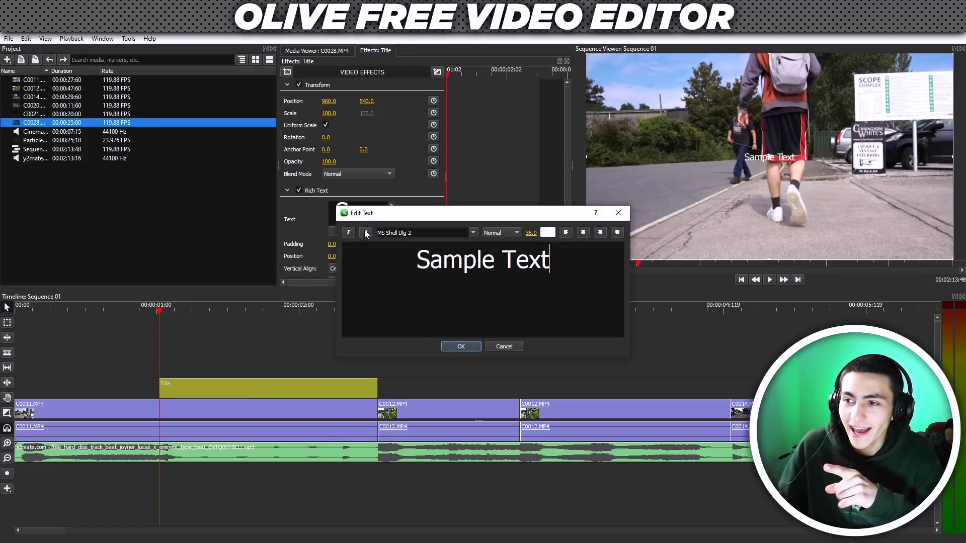
triple_click(476, 250)
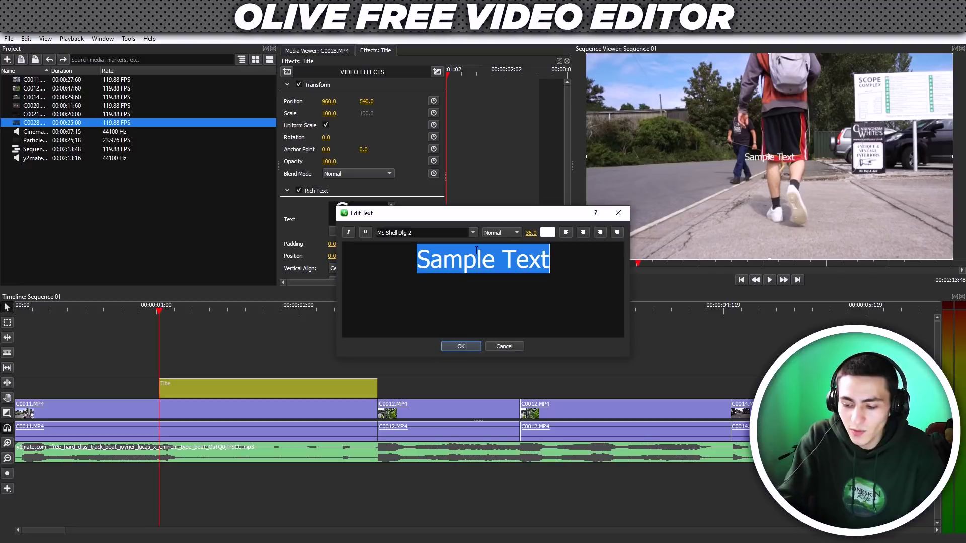
type("A WA")
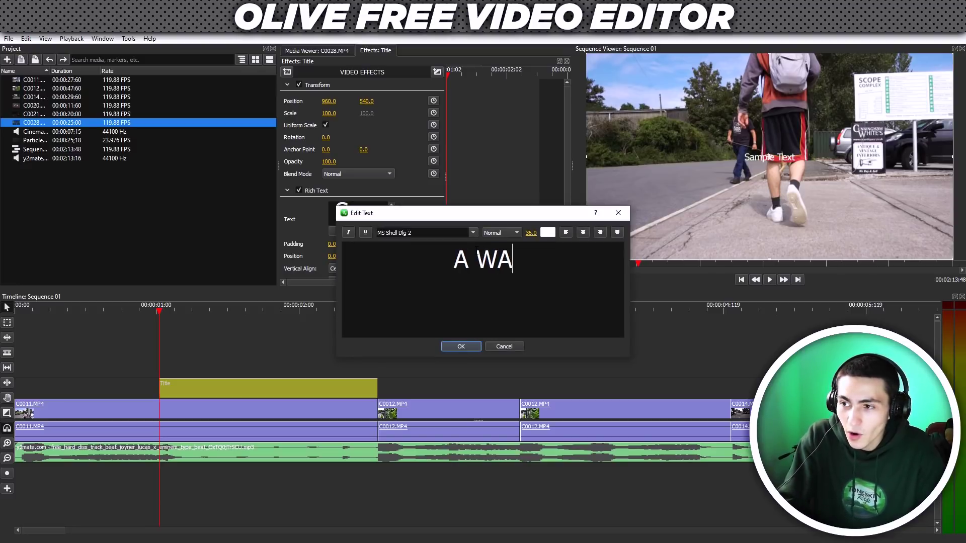
type("LK IN THE PARK")
key("ctrl+a")
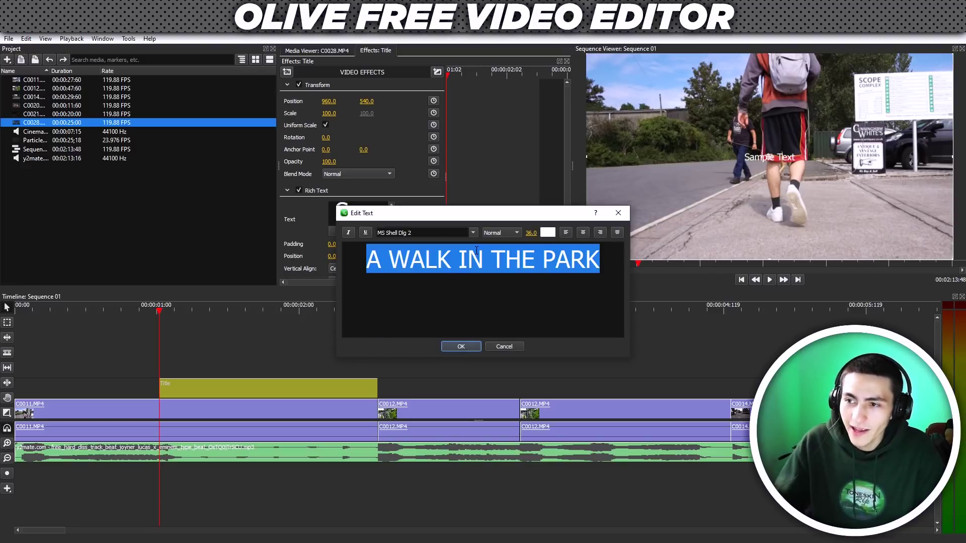
left_click(466, 234)
left_click(472, 233)
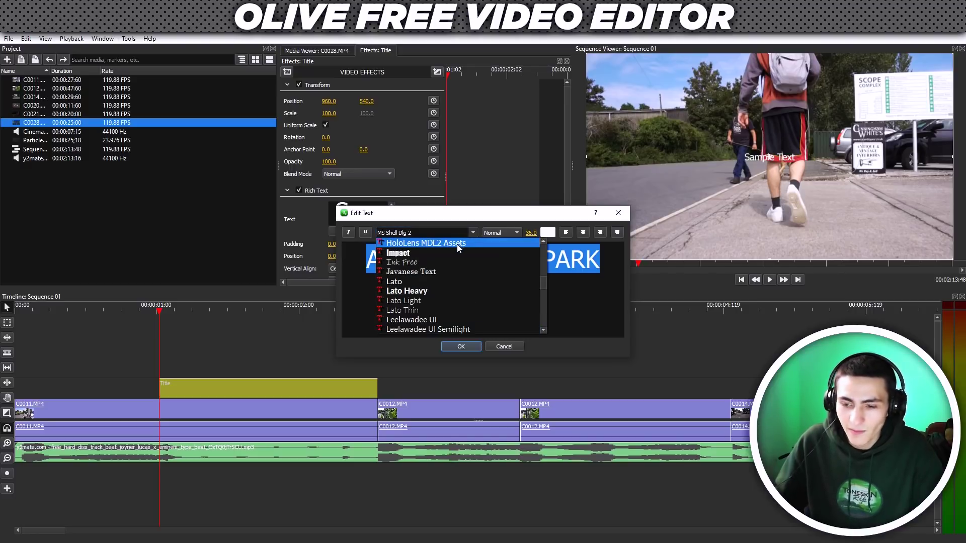
scroll(447, 244, "up", 3)
key("Escape")
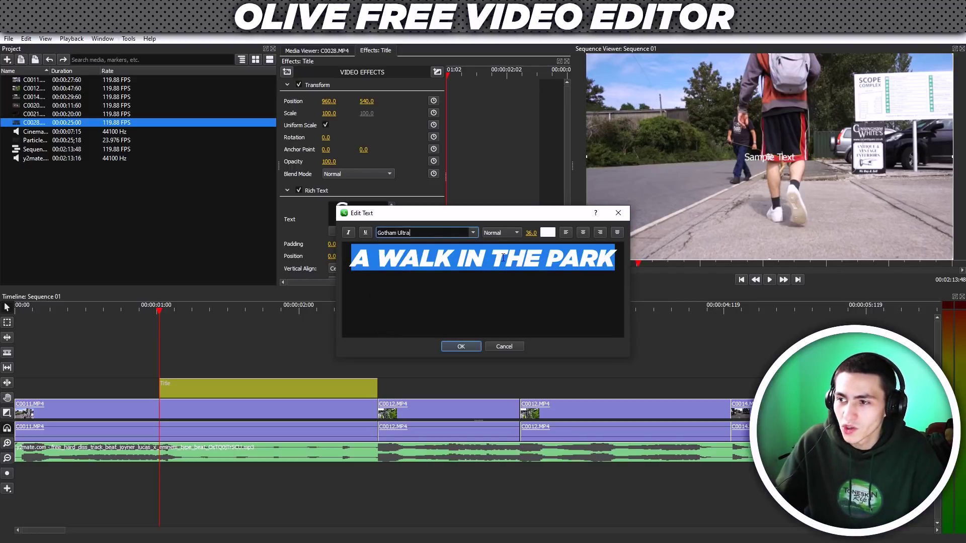
left_click(462, 346)
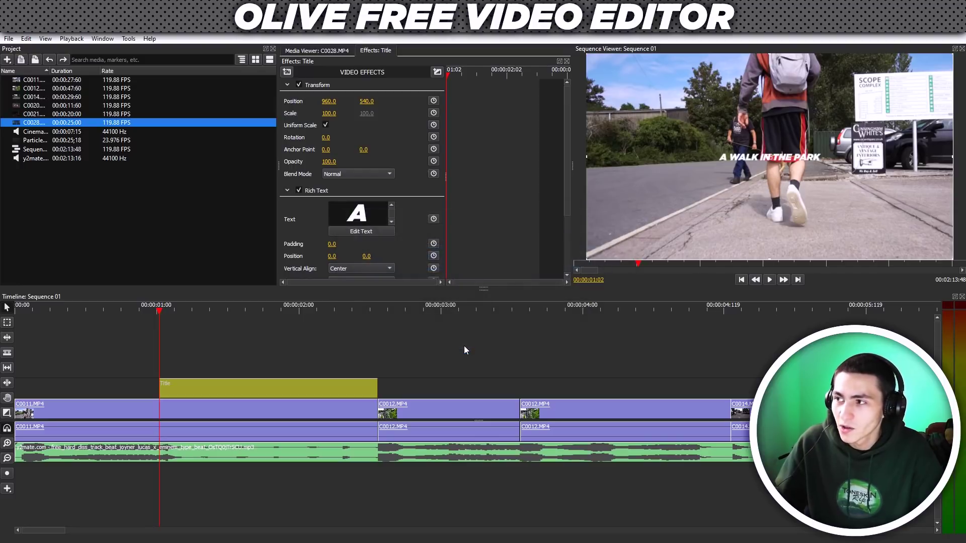
Raise the title's font size from 36 to 72
left_click(374, 231)
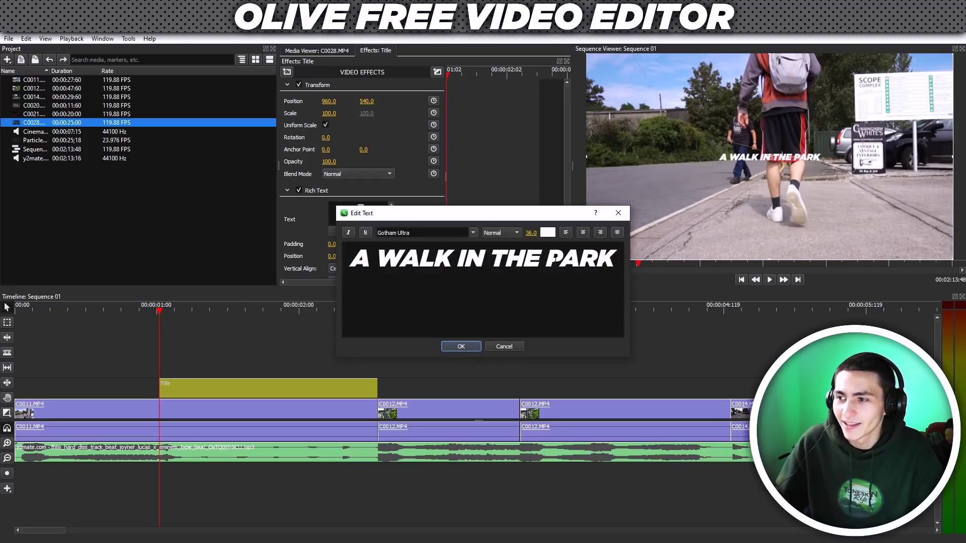
double_click(515, 258)
key("ctrl+a")
left_click(531, 233)
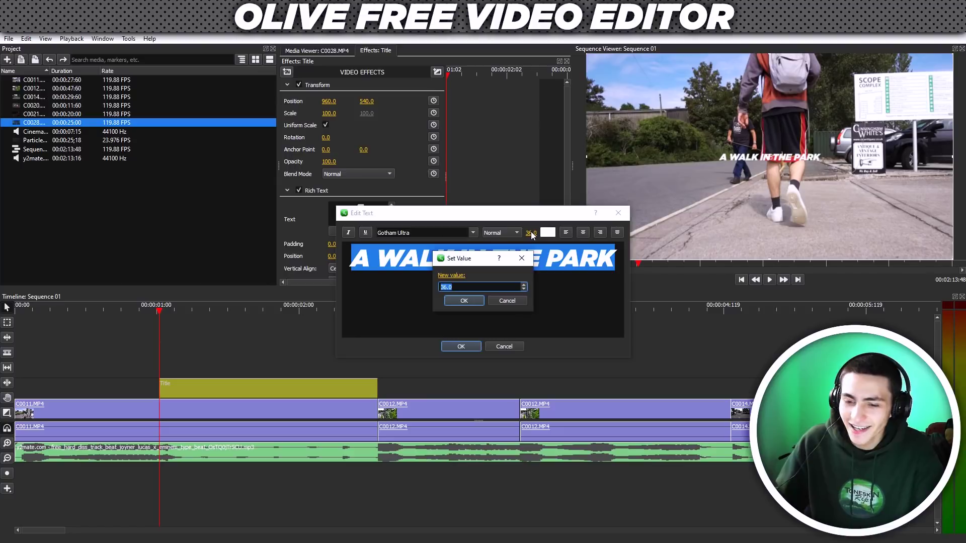
type("72")
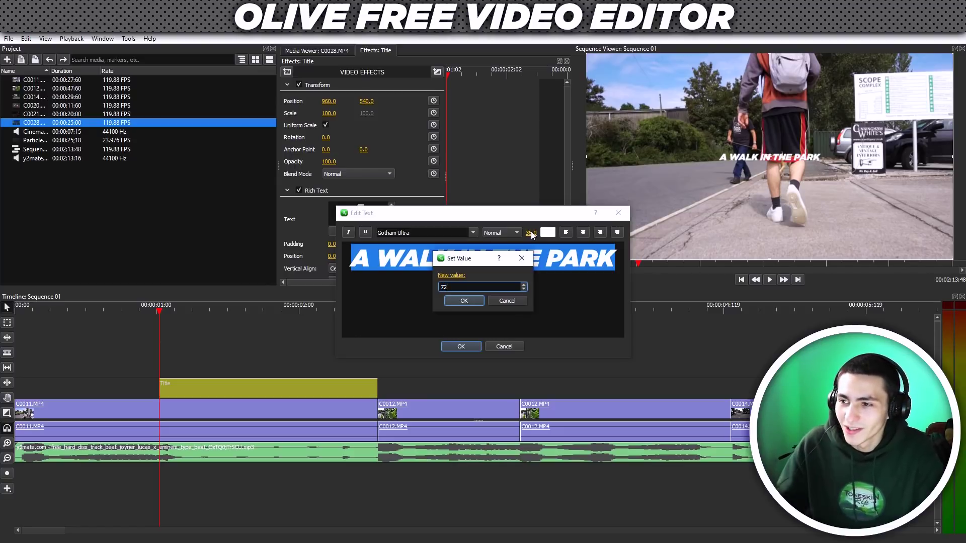
left_click(465, 302)
Enable the title's shadow with angle 46, distance 8 and softness 16
left_click(461, 347)
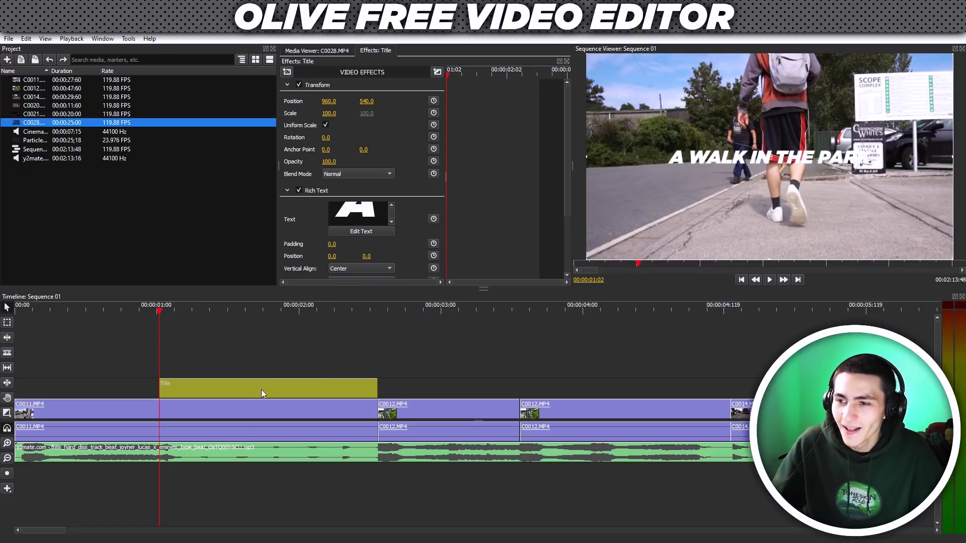
scroll(556, 239, "down", 3)
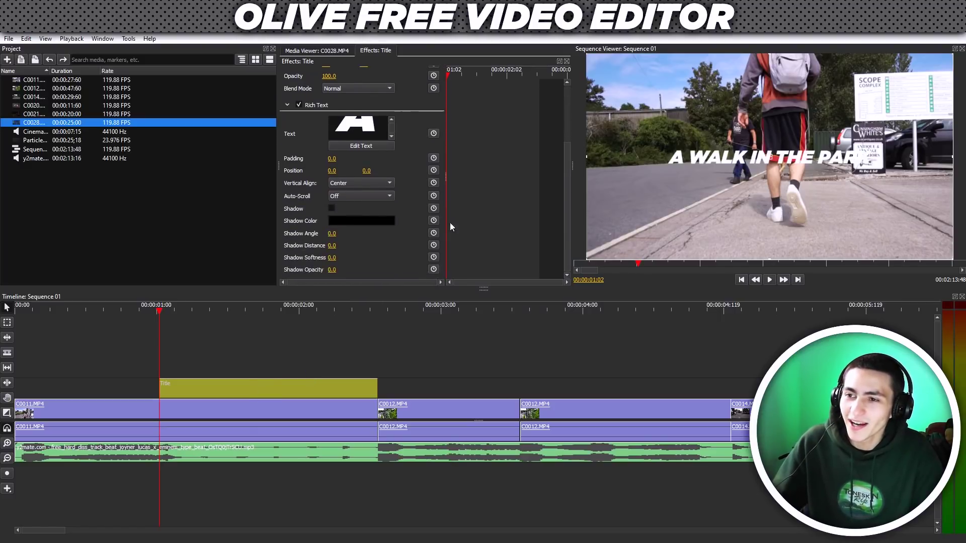
left_click(333, 209)
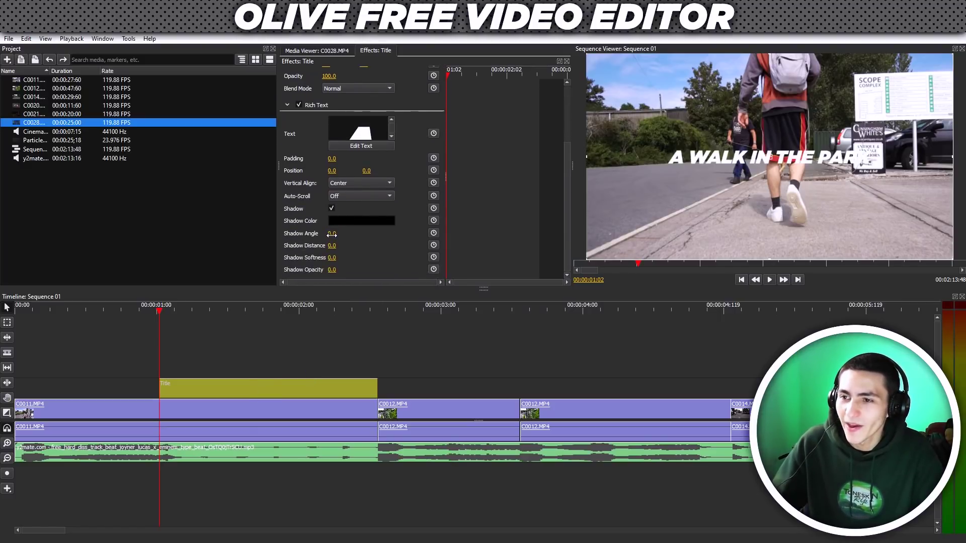
left_click_drag(331, 245, 350, 260)
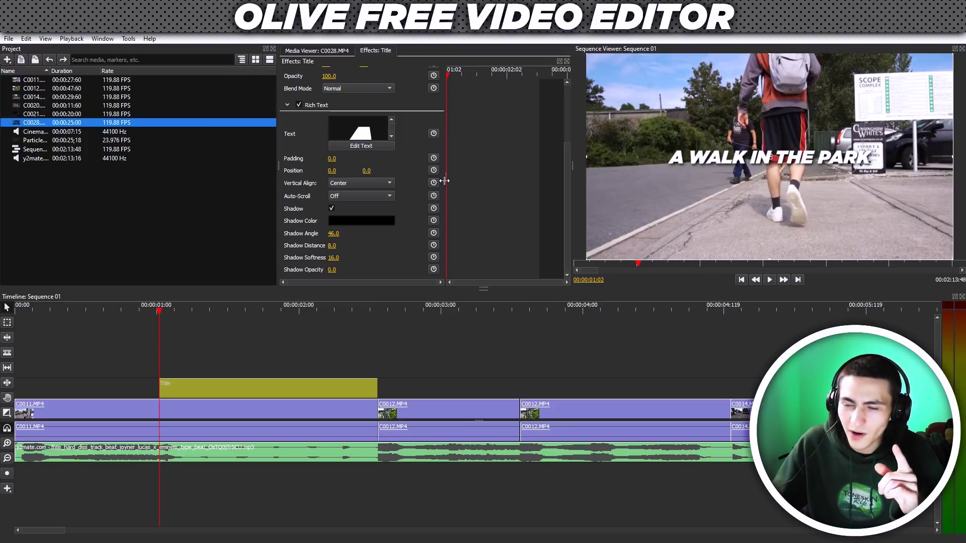
key("Home")
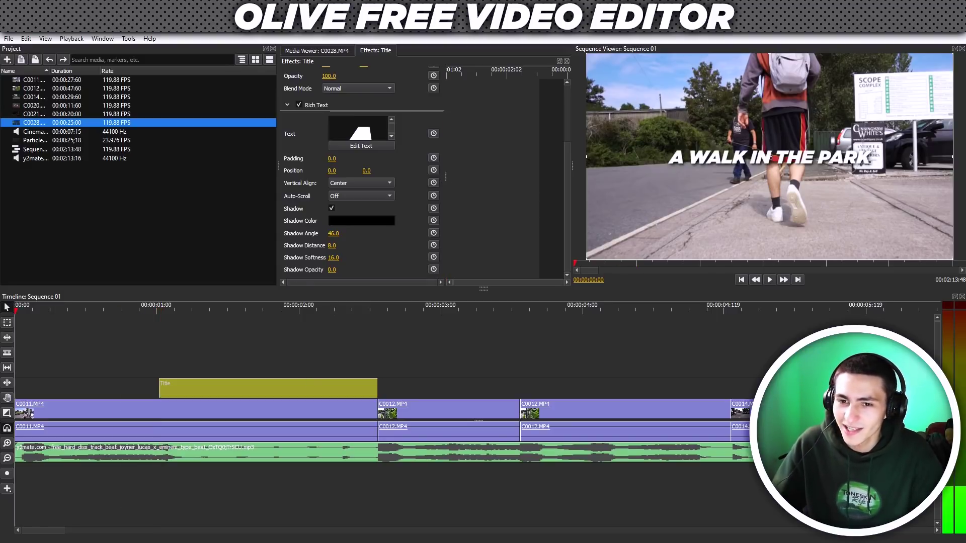
left_click(177, 332)
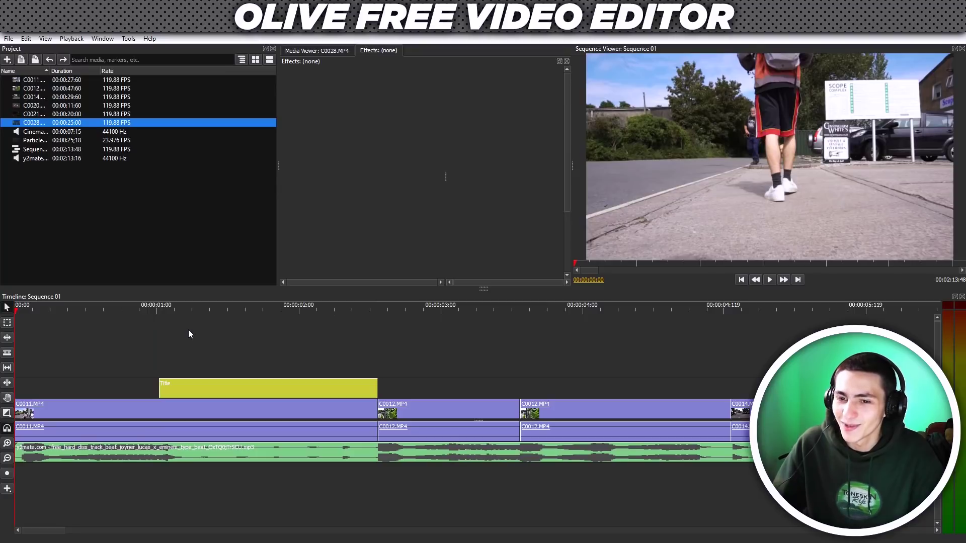
Play the opening with the shadowed title, zoom the timeline out, and reselect the Title clip
key("space")
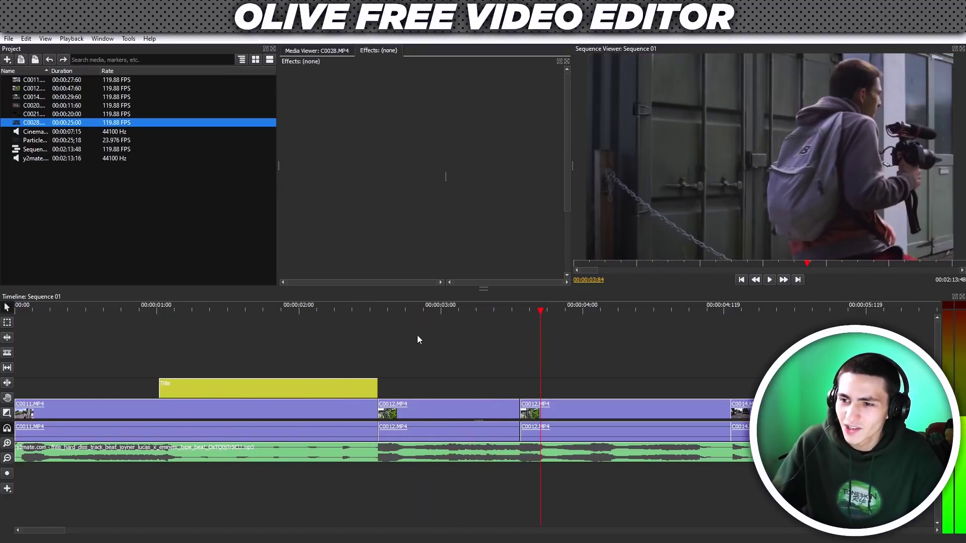
left_click(149, 324)
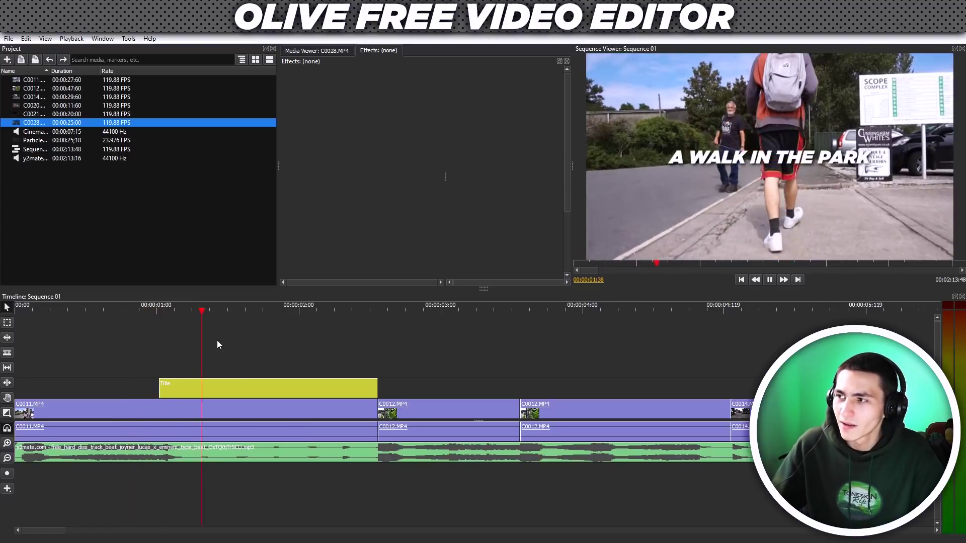
key("space")
scroll(273, 348, "down", 5)
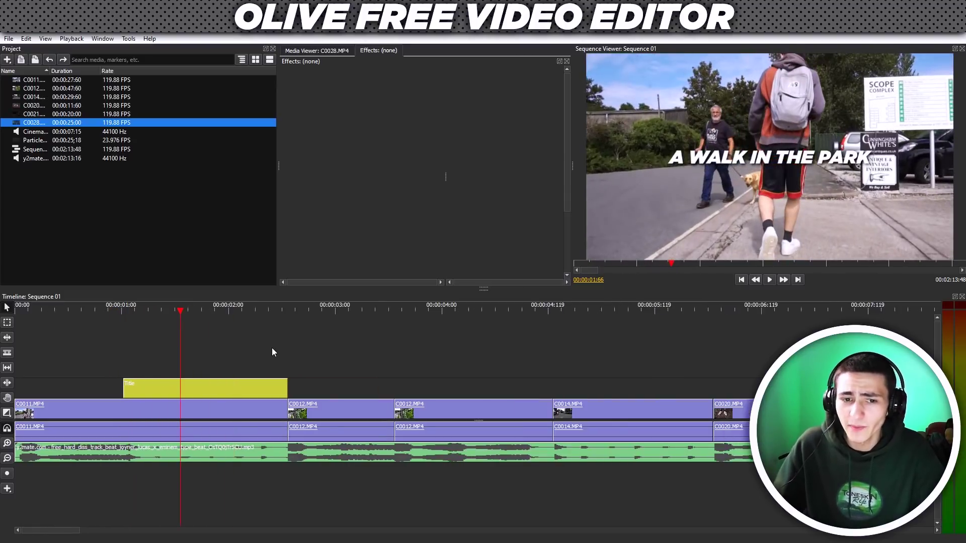
scroll(271, 345, "down", 2)
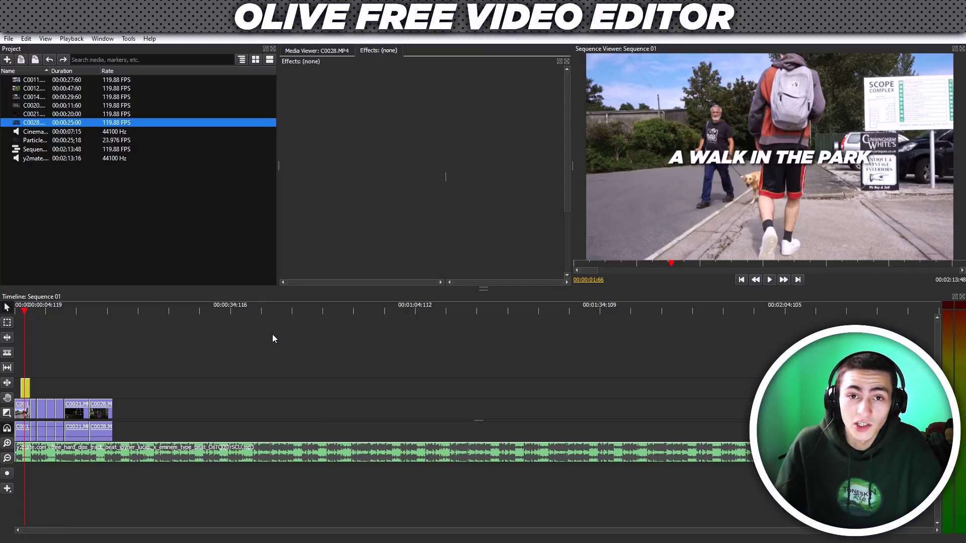
scroll(268, 336, "up", 1)
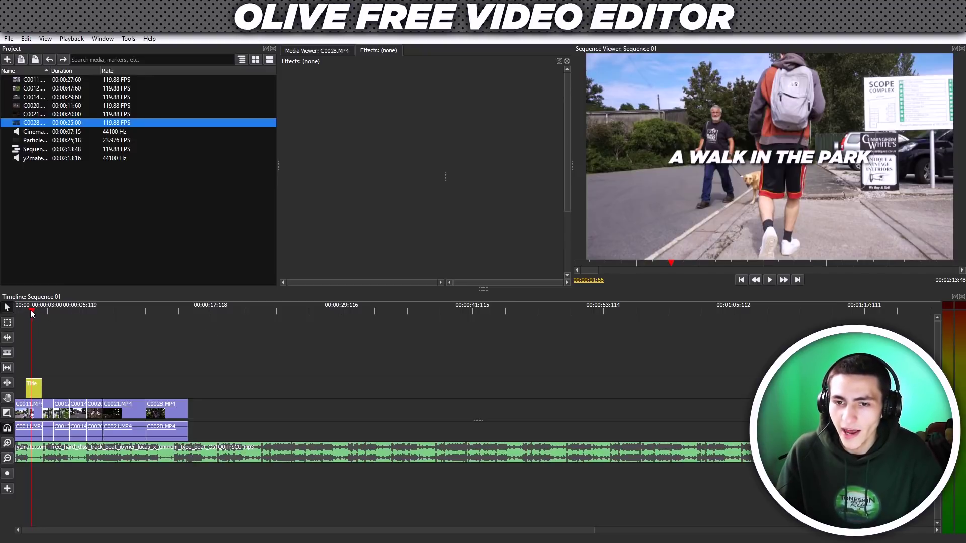
left_click(31, 390)
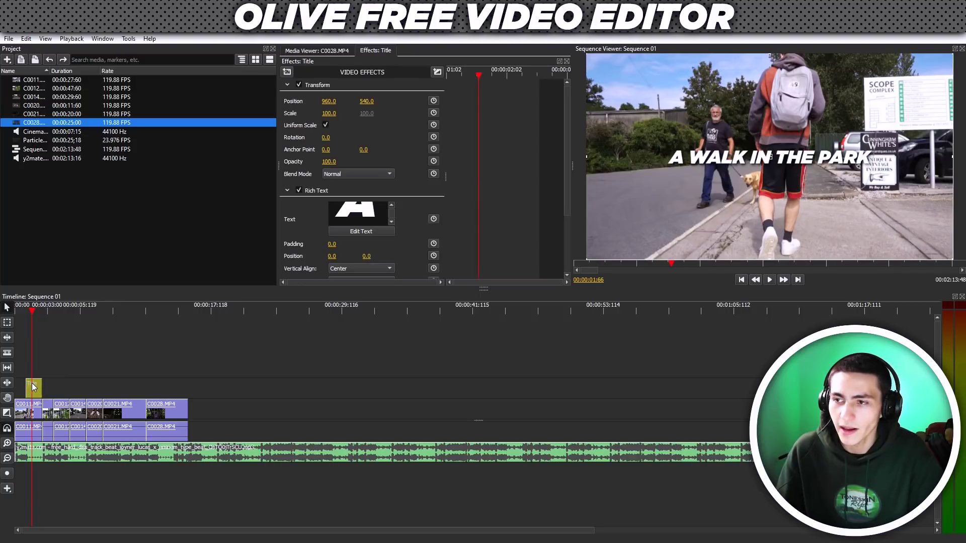
Place a copy of the title clip after the last clip in the sequence
left_click(193, 309)
left_click(163, 336)
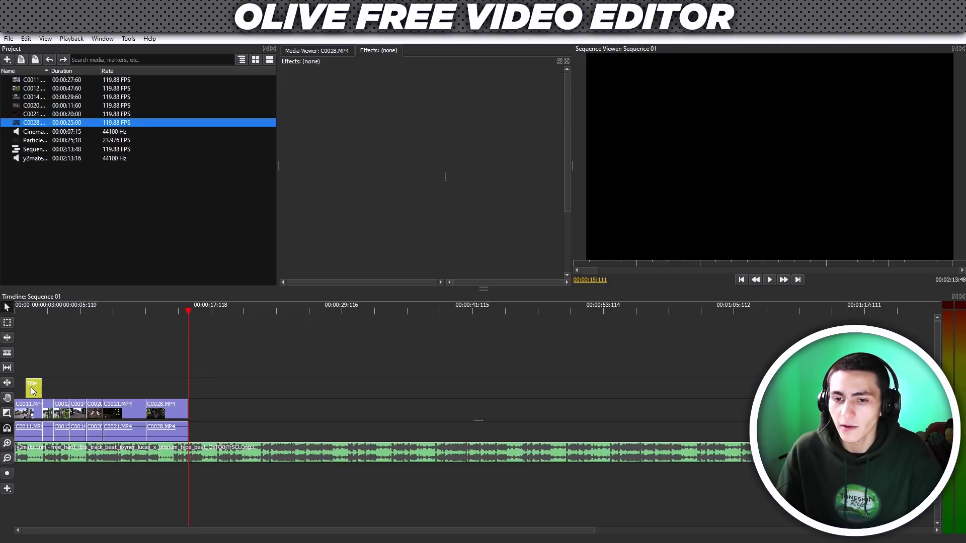
left_click(32, 391)
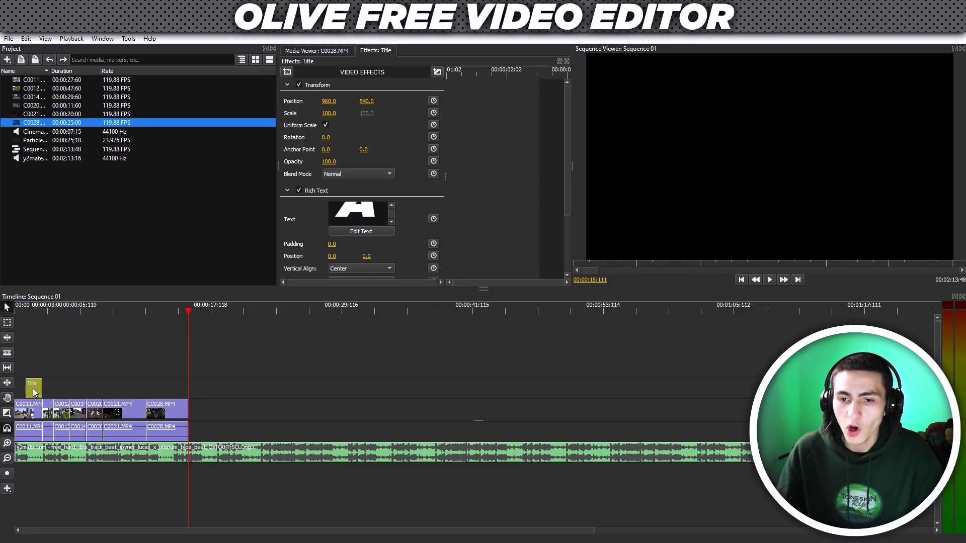
right_click(34, 392)
left_click_drag(33, 392, 209, 394)
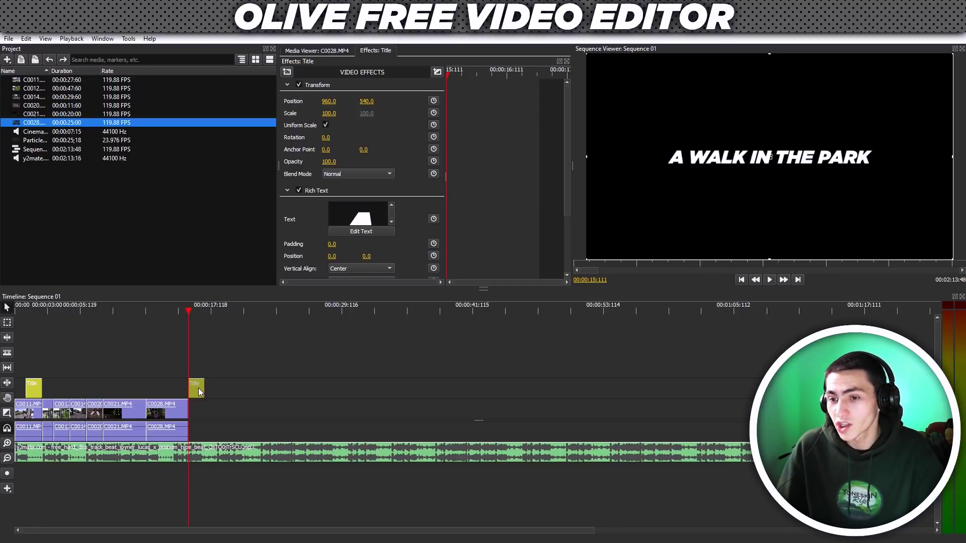
Add a credit line with the author's first name and surname below the end title
left_click(371, 232)
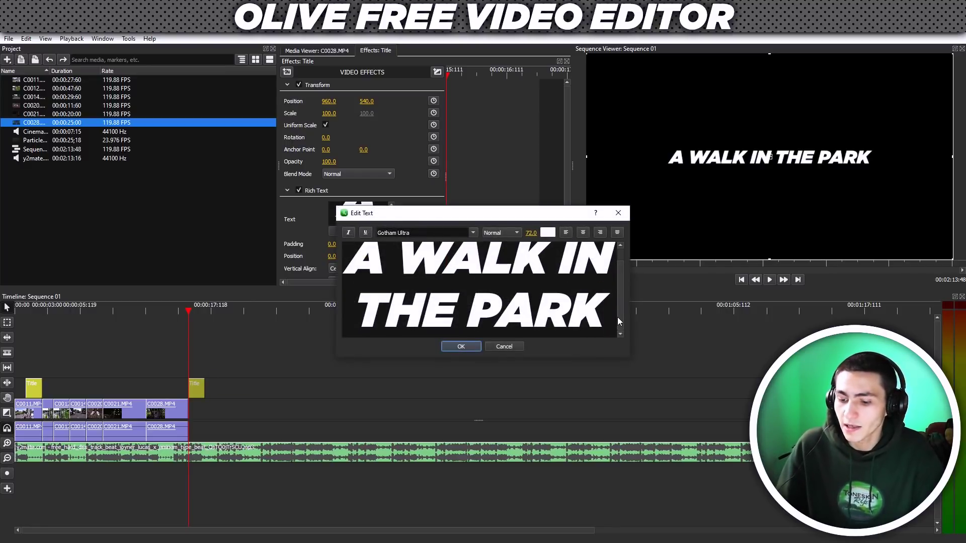
key("Return")
type("By J")
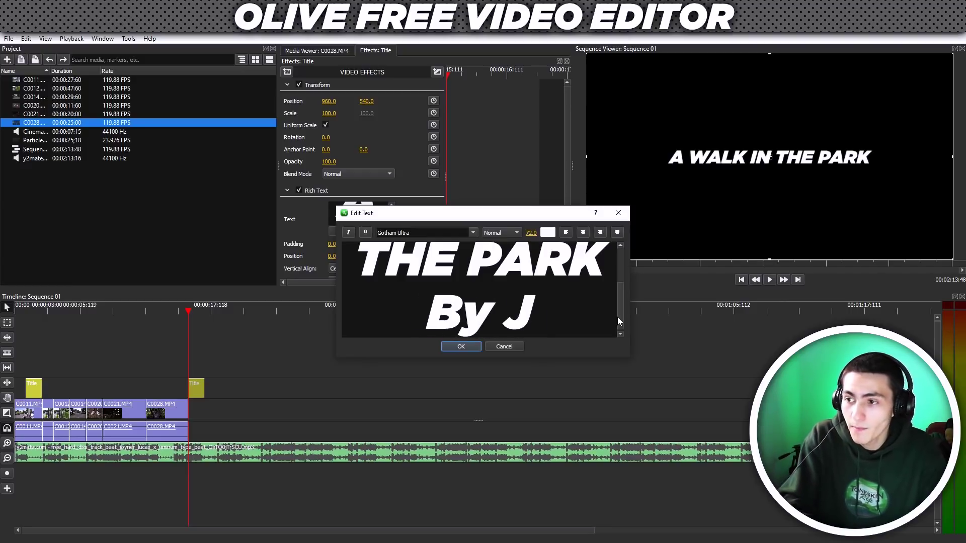
type("ack")
left_click(458, 347)
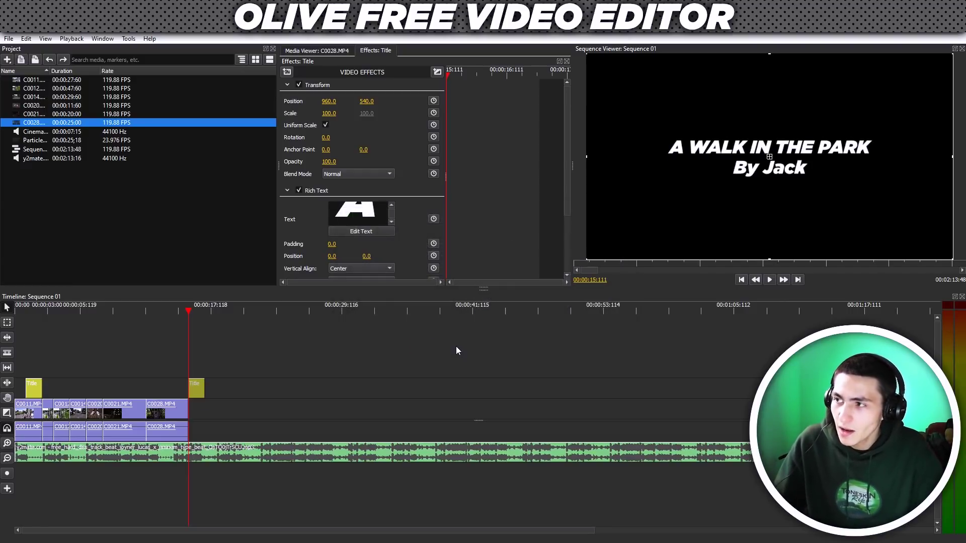
left_click(376, 228)
key("Return")
type("Co0le")
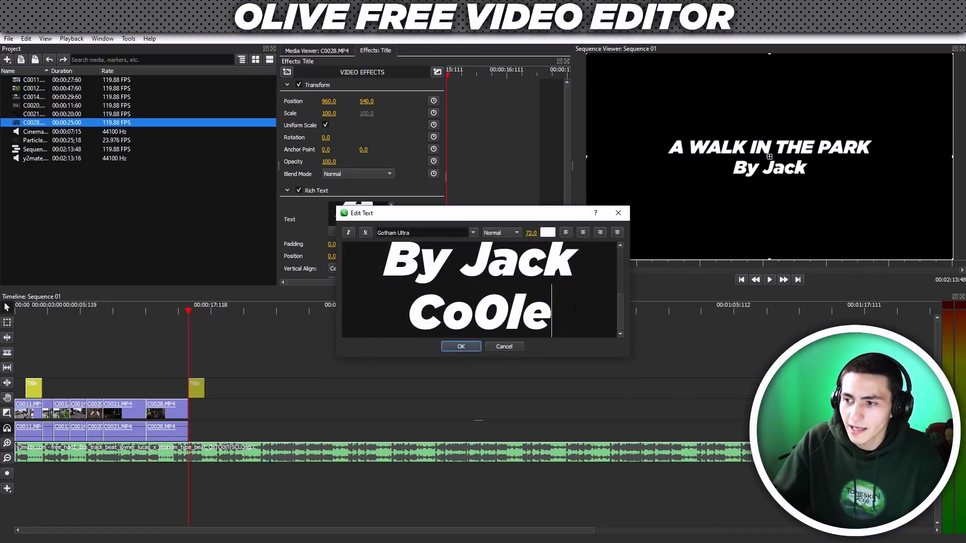
key("BackSpace")
key("BackSpace")
key("BackSpace")
type("le")
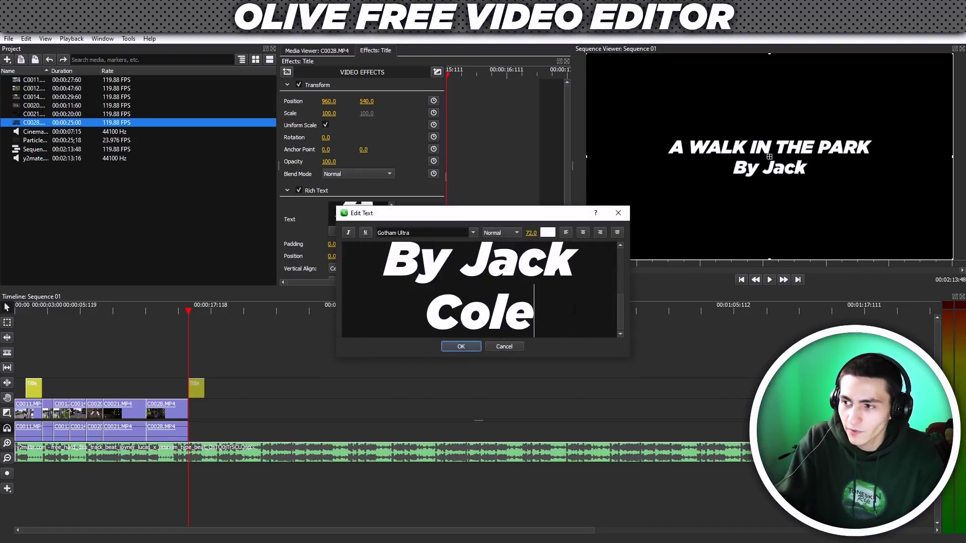
Set the end title text in Roboto and play it back
key("ctrl+a")
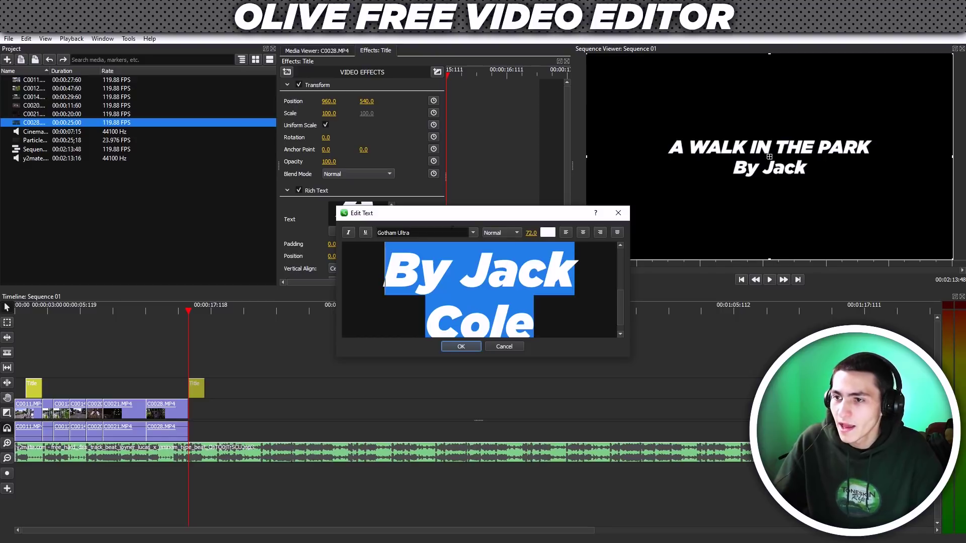
left_click(475, 230)
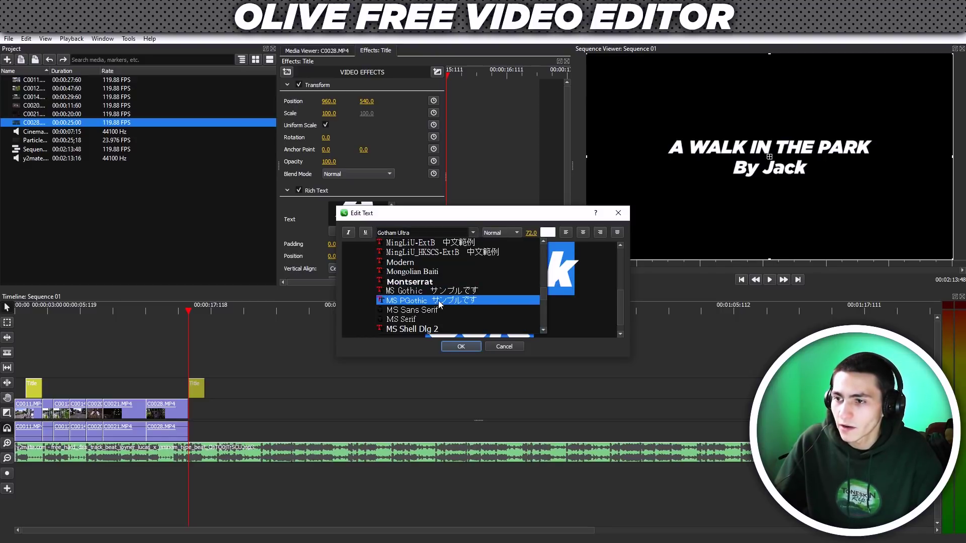
scroll(438, 306, "down", 4)
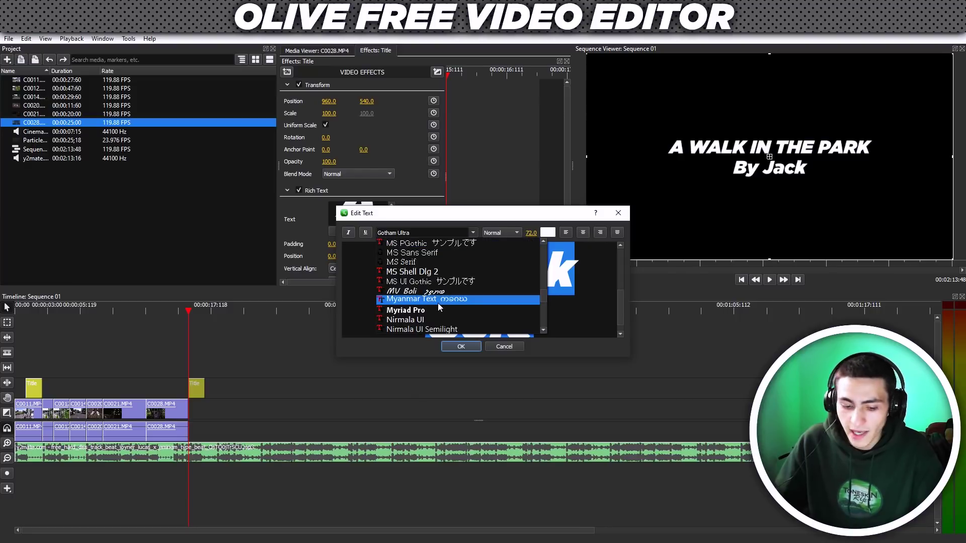
left_click(417, 330)
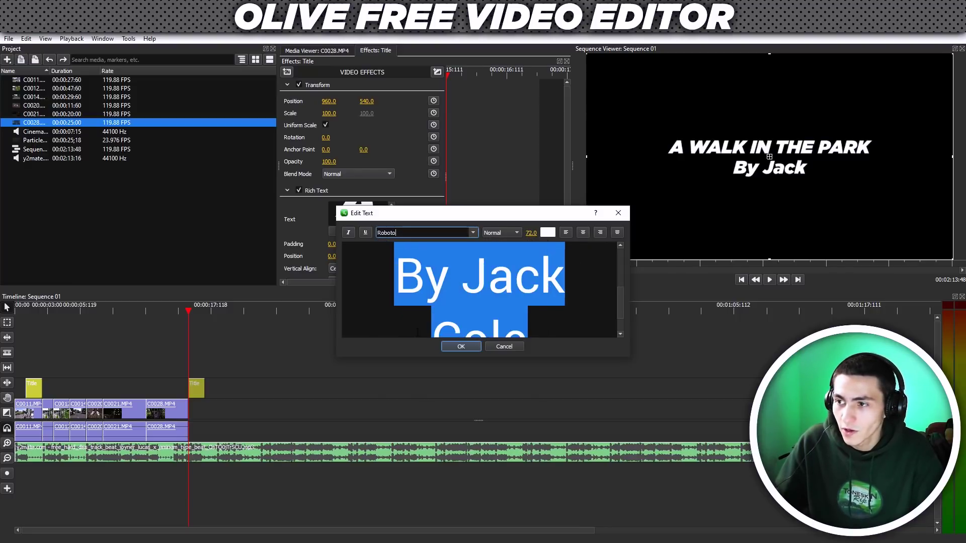
left_click(461, 347)
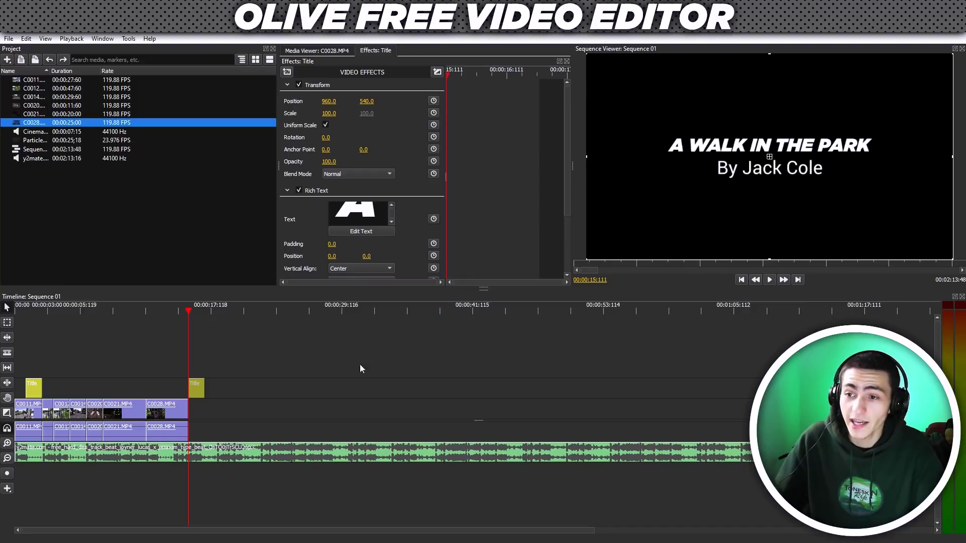
left_click(337, 369)
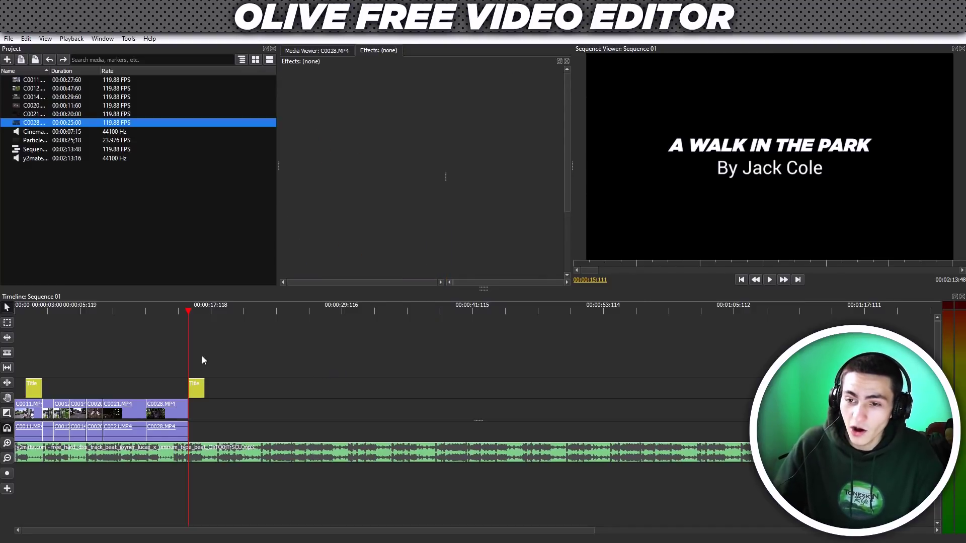
key("space")
Lengthen the end title, then split it at 20 seconds and delete the leftover end
left_click_drag(204, 388, 344, 384)
key("space")
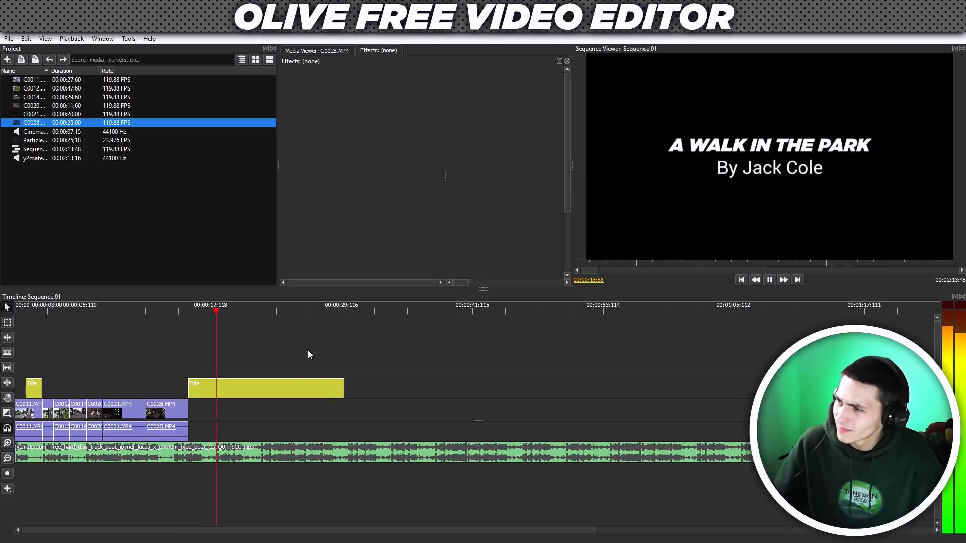
key("space")
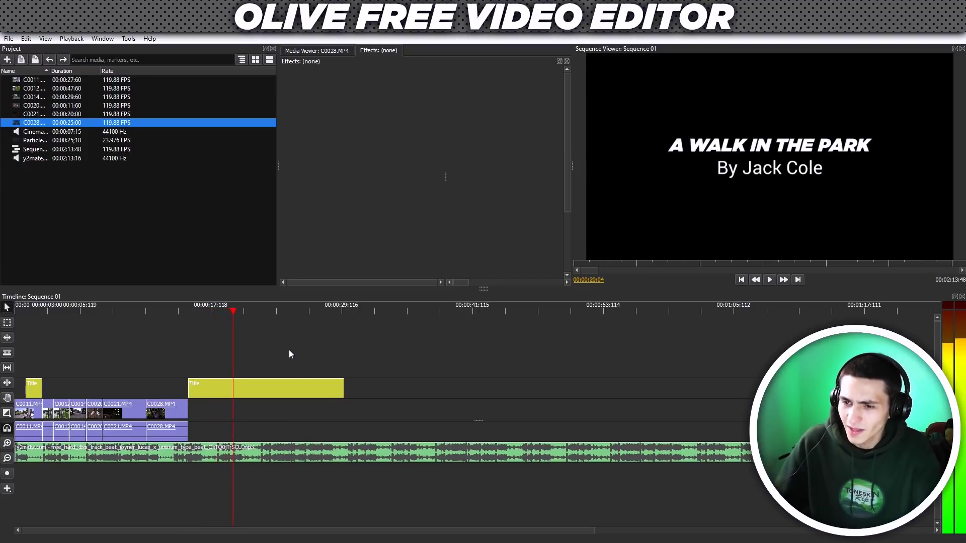
left_click(234, 381)
key("v")
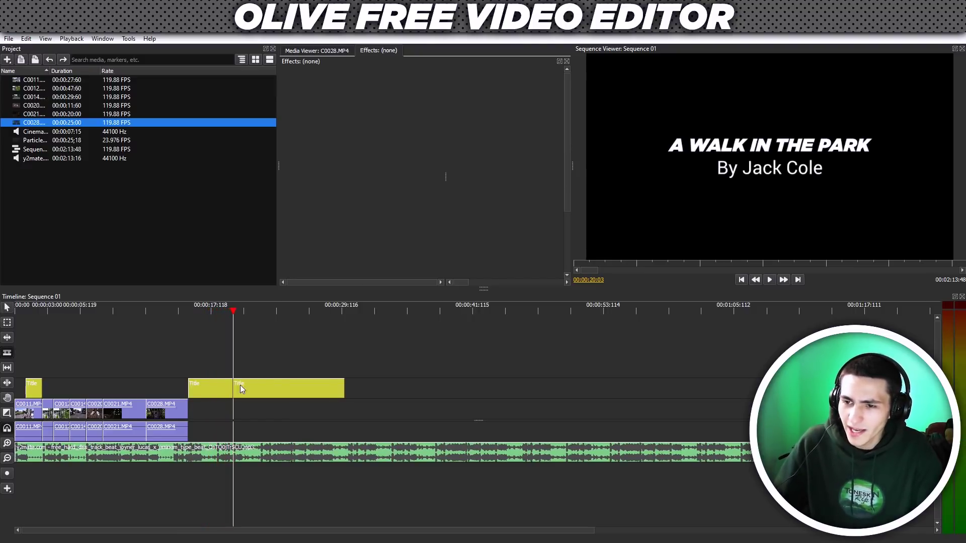
left_click(263, 384)
key("Delete")
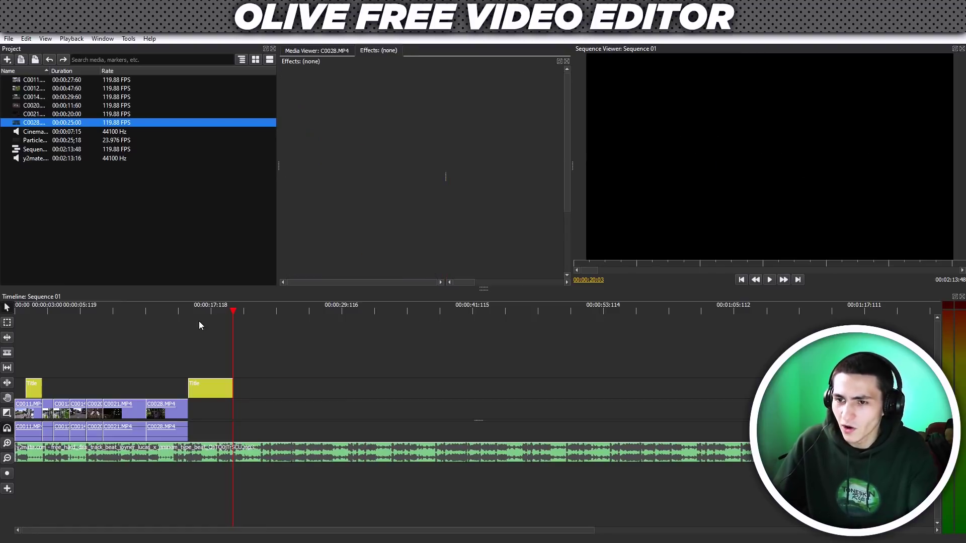
key("Up")
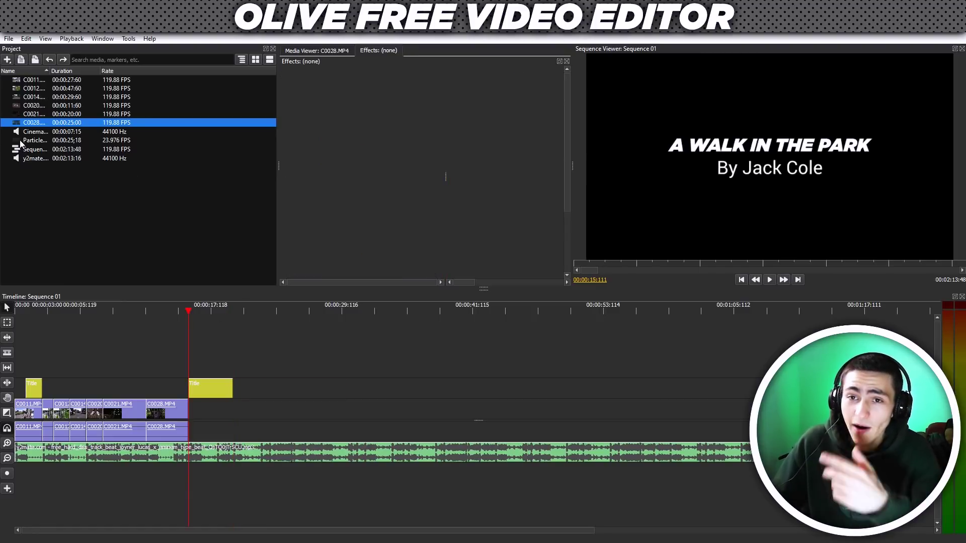
Place Particles_02.mp4 beneath the end title, scaled to 152, and play it back
left_click_drag(28, 140, 238, 404)
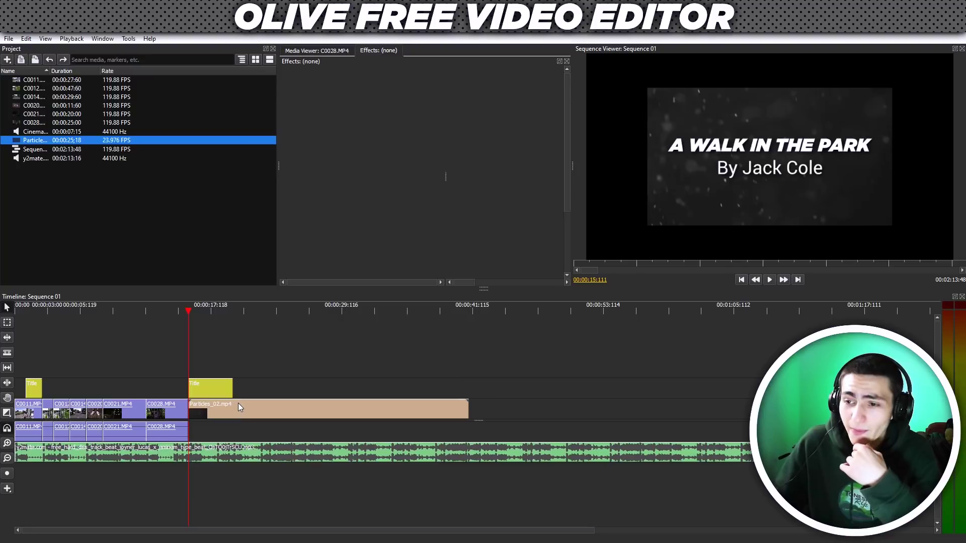
left_click_drag(329, 113, 363, 114)
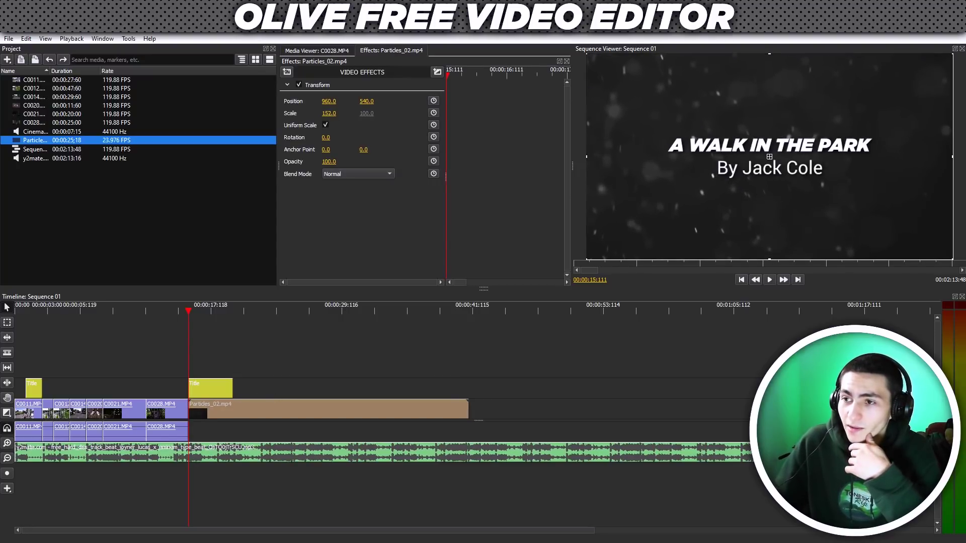
left_click(265, 378)
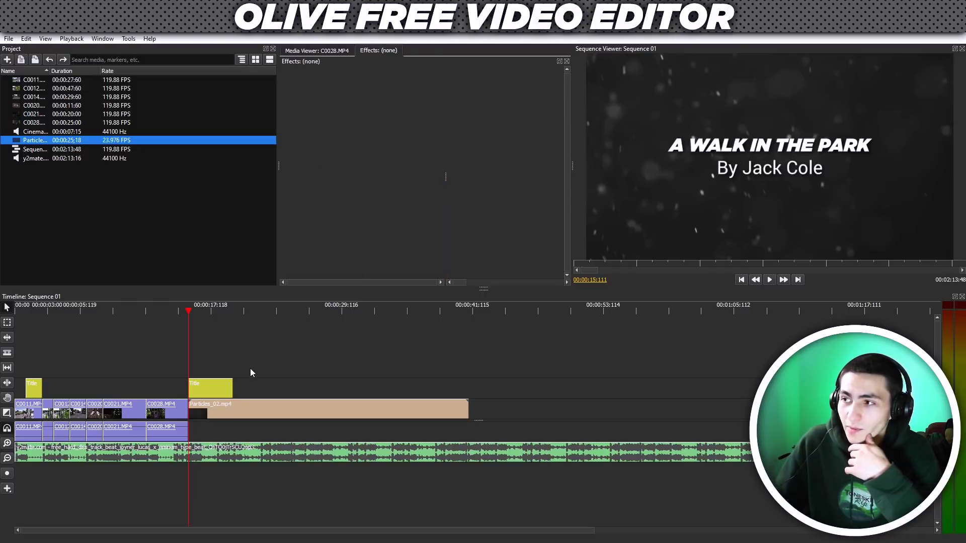
key("space")
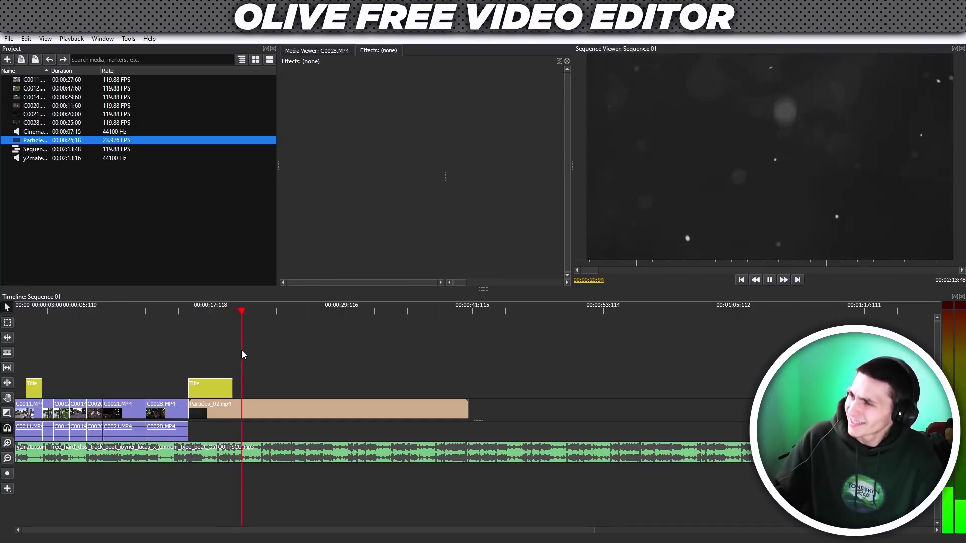
key("space")
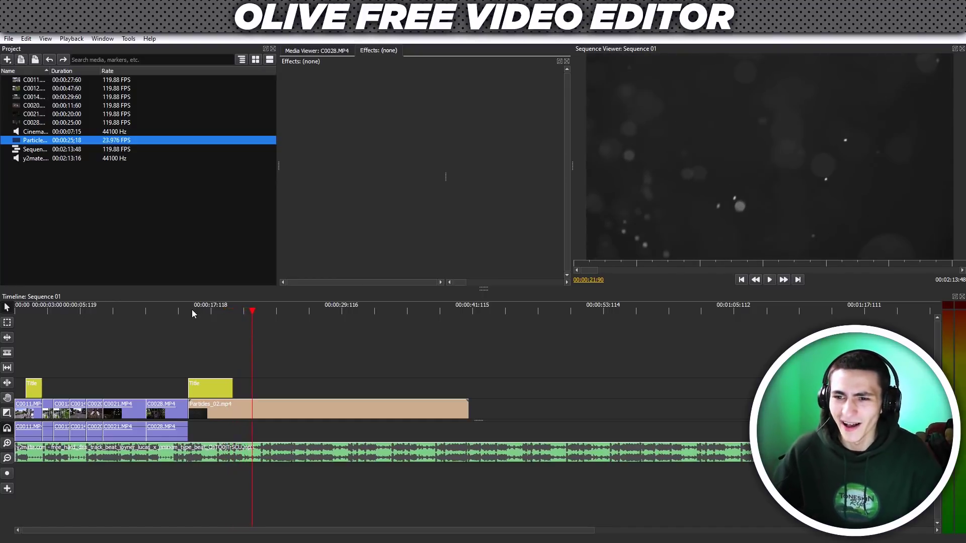
left_click(192, 310)
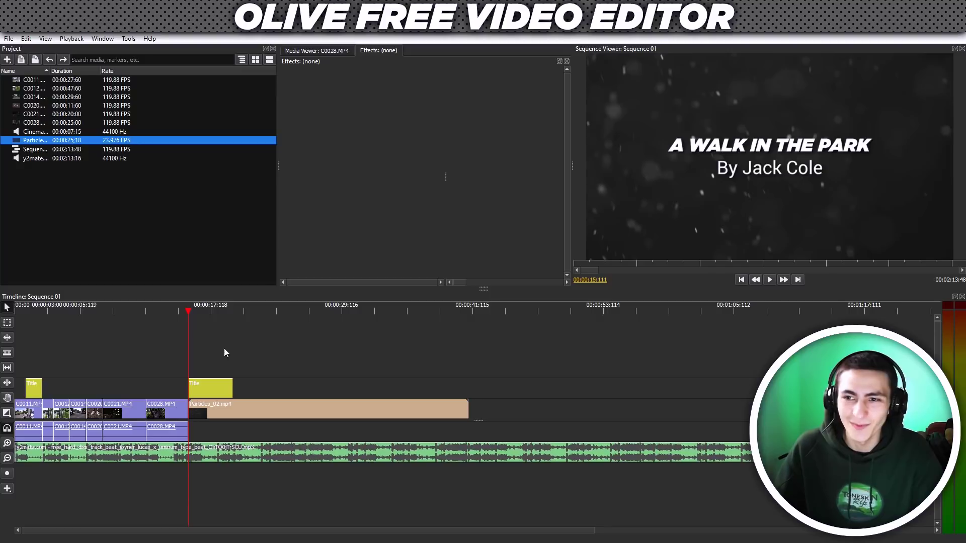
left_click(222, 389)
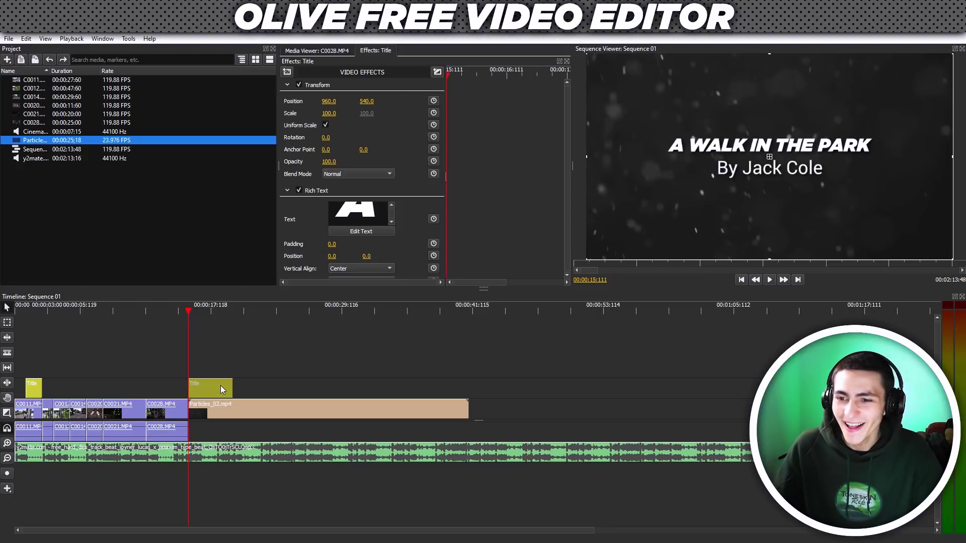
Keyframe the end title's scale from 100 at its start to 125 near 20 seconds
left_click(434, 113)
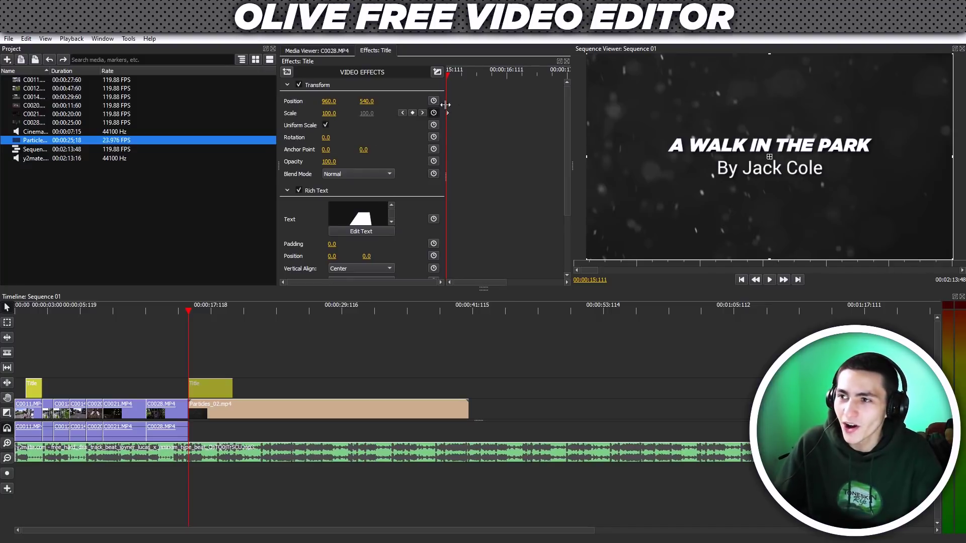
left_click_drag(455, 75, 550, 80)
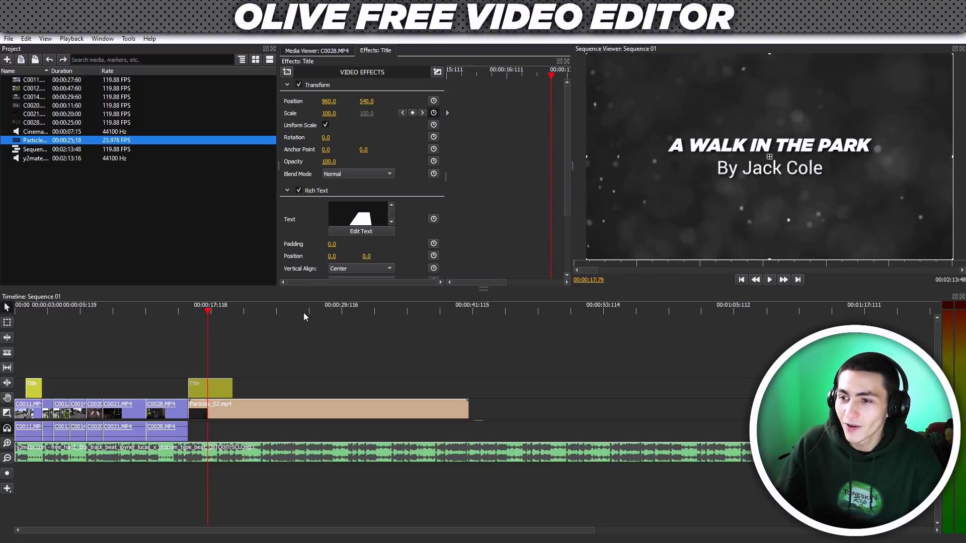
scroll(513, 283, "down", 3)
left_click_drag(492, 76, 537, 76)
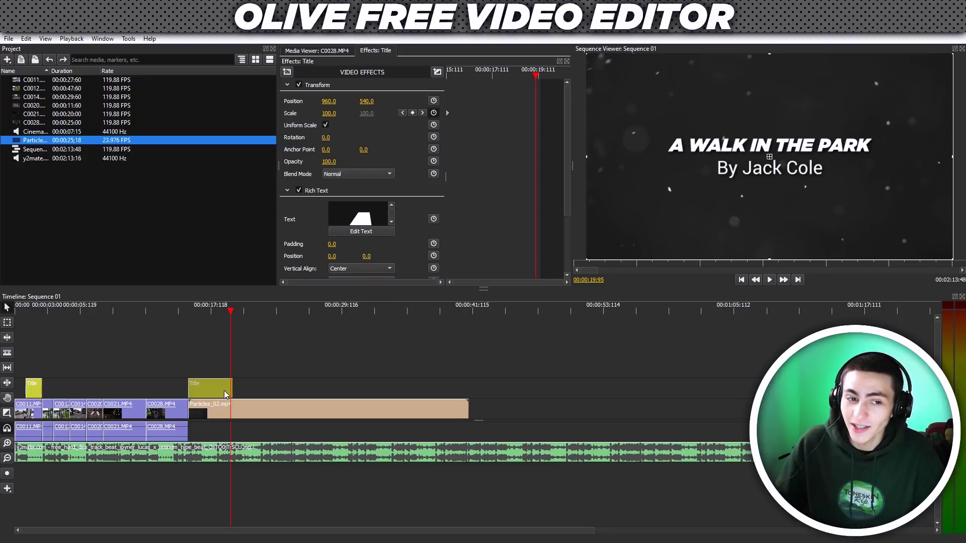
left_click(329, 113)
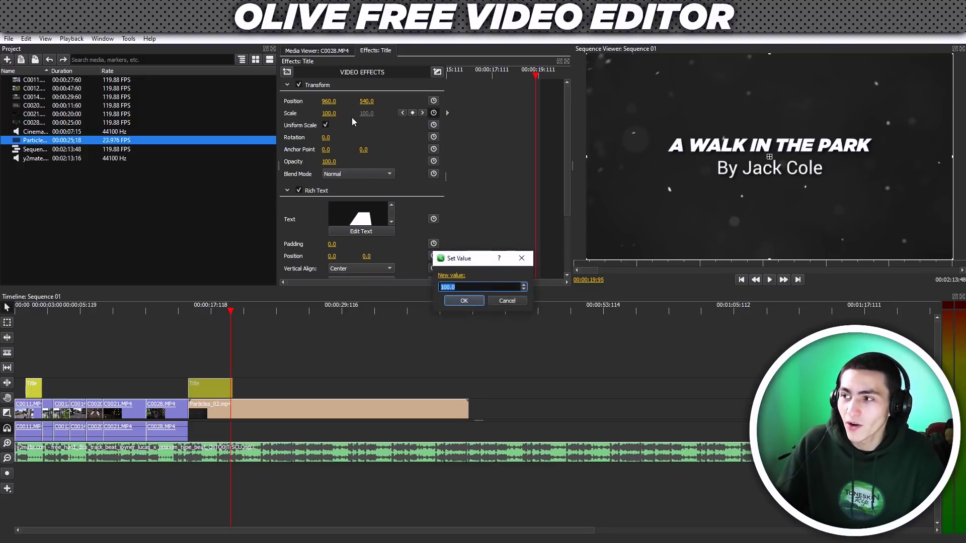
type("125")
key("Return")
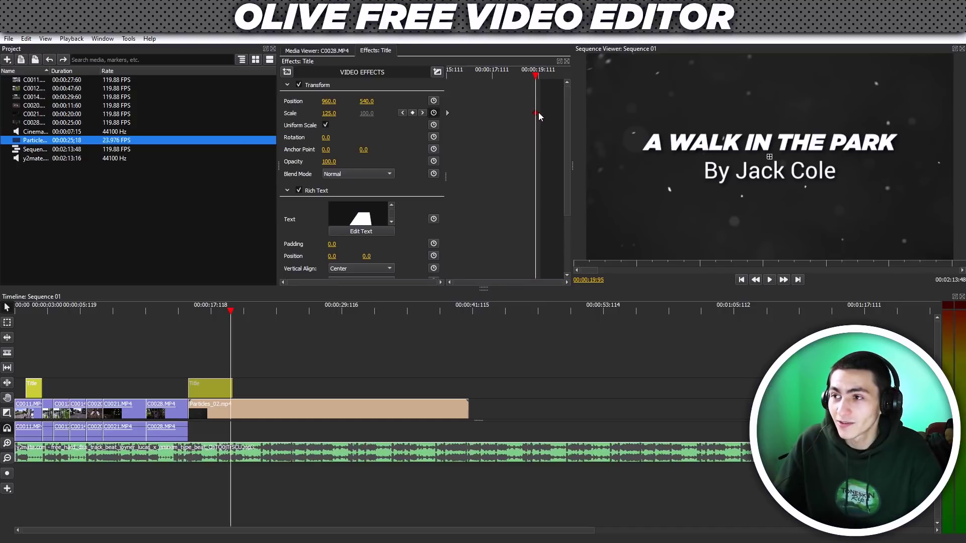
left_click_drag(537, 76, 526, 75)
left_click_drag(536, 112, 539, 113)
Play the sequence from just before the title to review its zoom
left_click(258, 354)
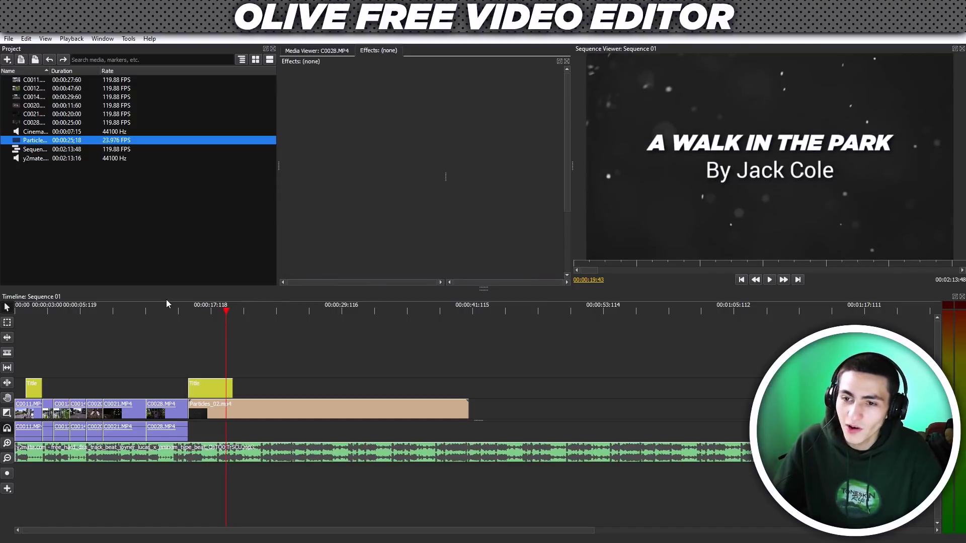
left_click(173, 308)
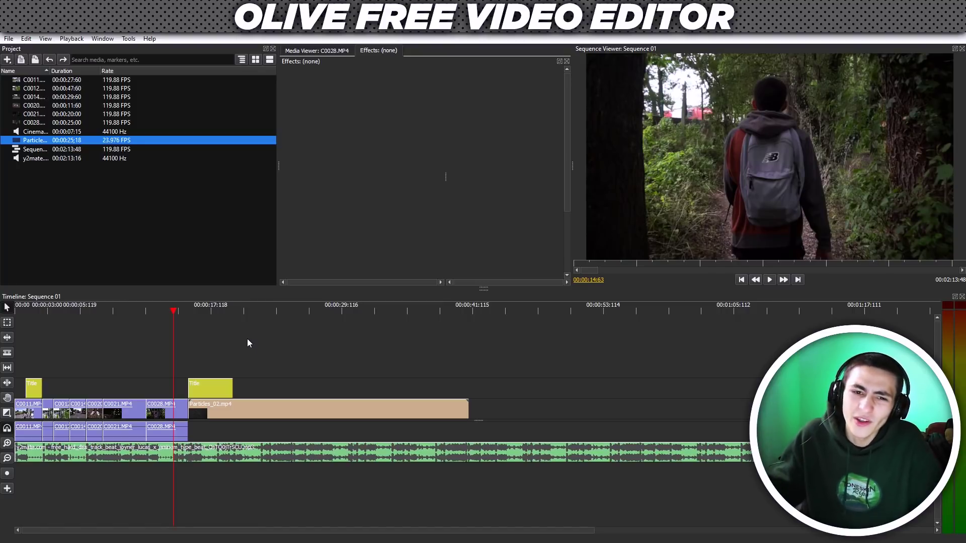
key("space")
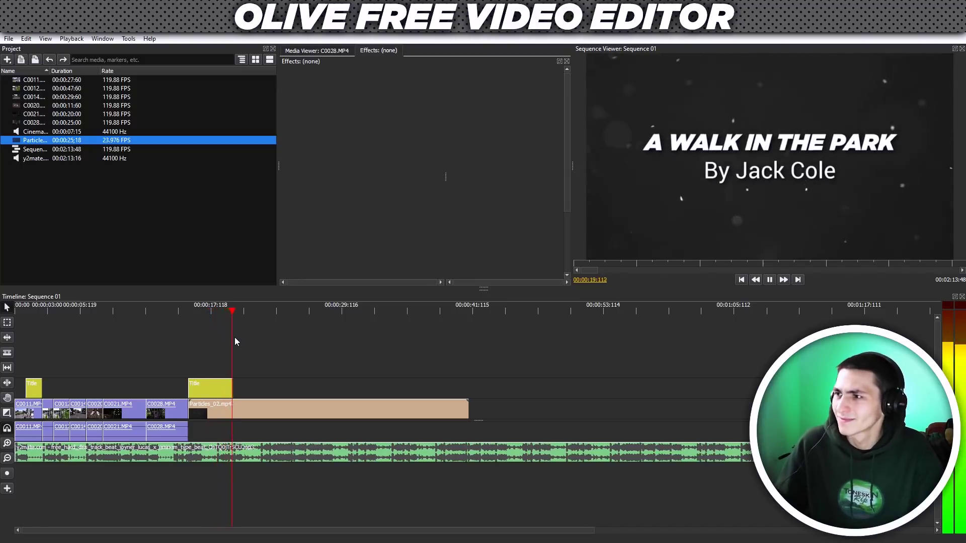
key("space")
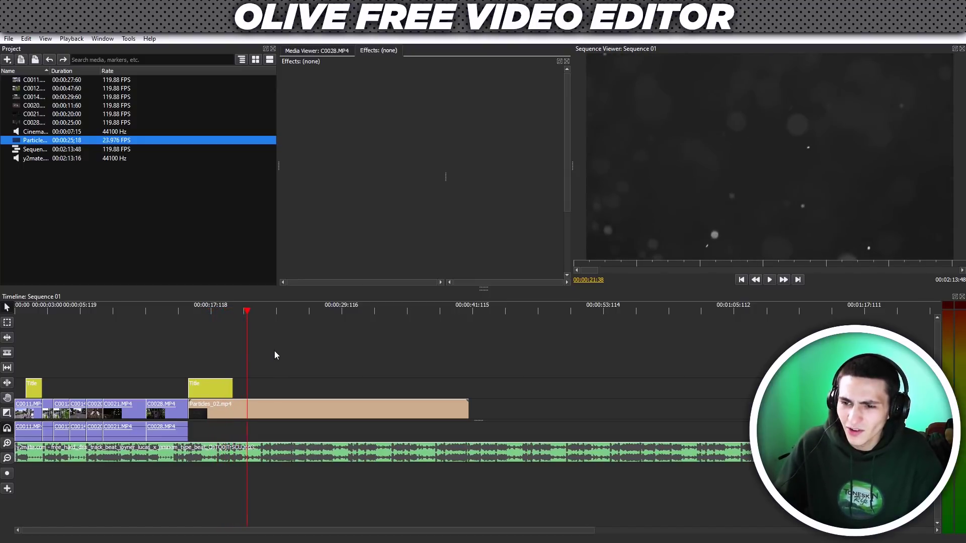
Set the second title's final Scale keyframe to 120
left_click(211, 306)
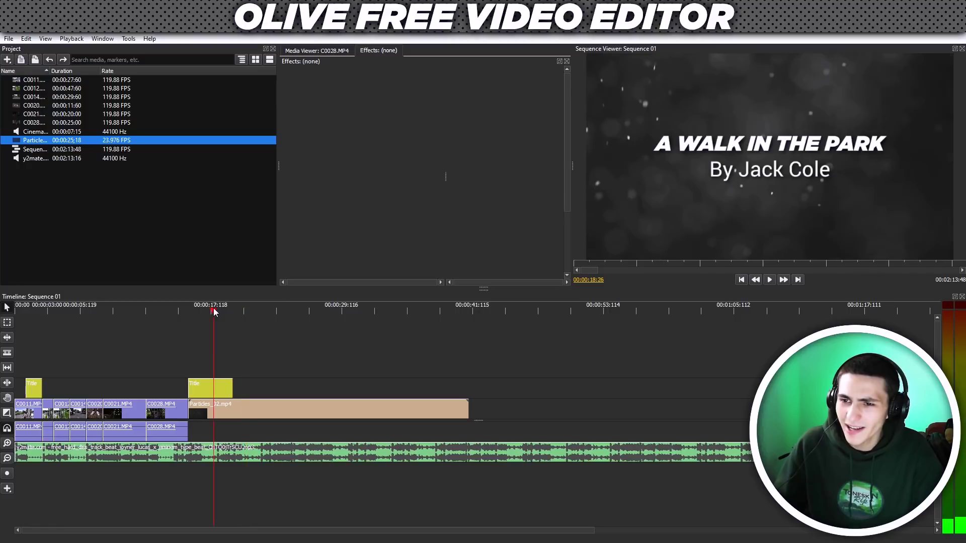
left_click(216, 394)
left_click(535, 74)
left_click_drag(536, 74, 540, 74)
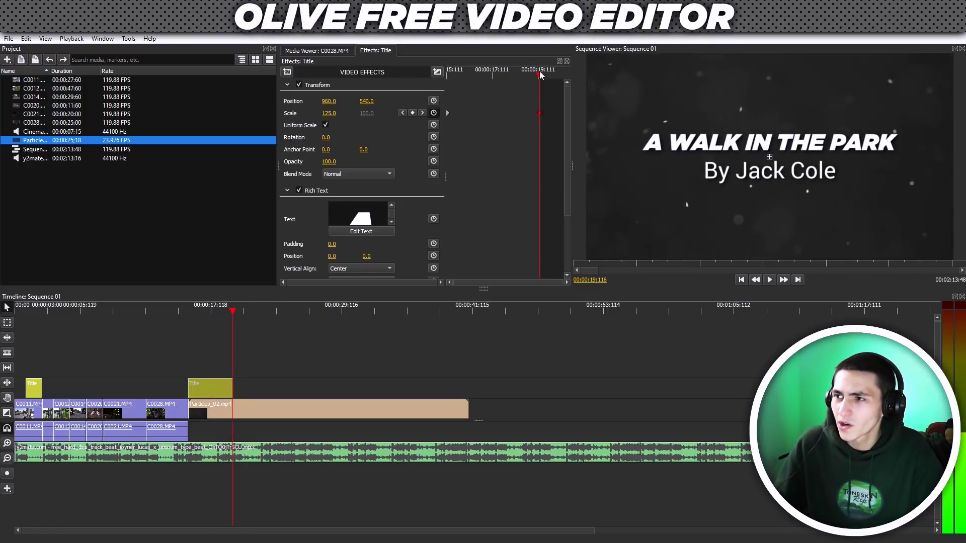
type("120")
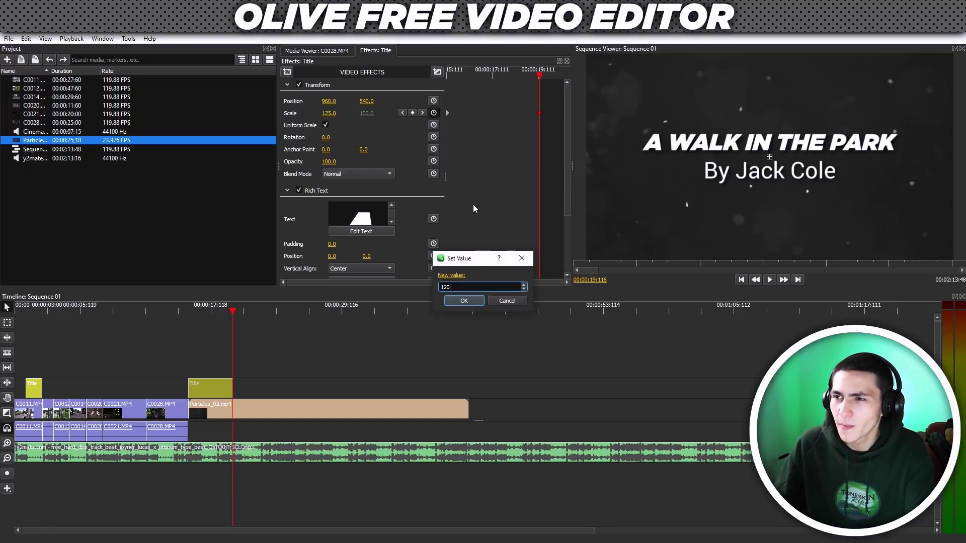
key("Return")
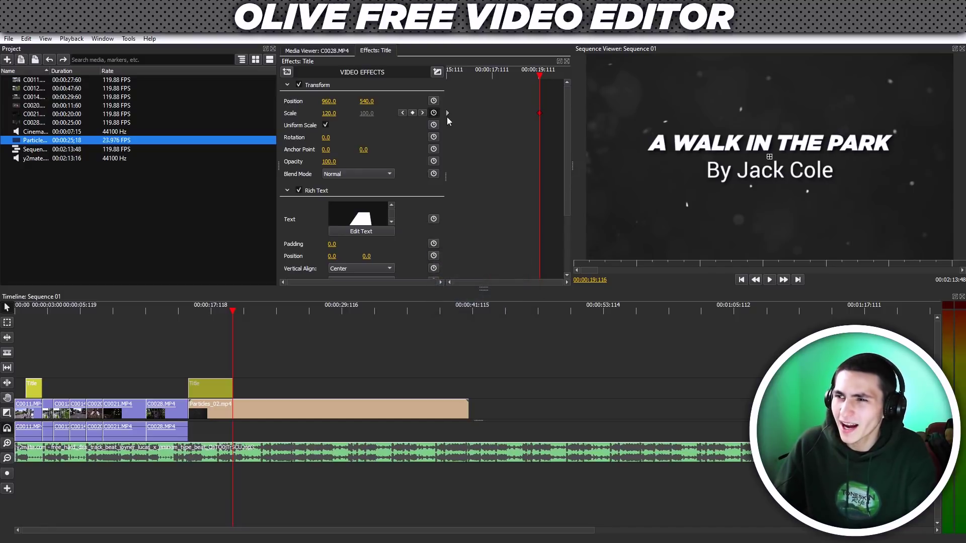
Change the final Scale keyframe's interpolation to Hold
right_click(539, 113)
left_click(522, 115)
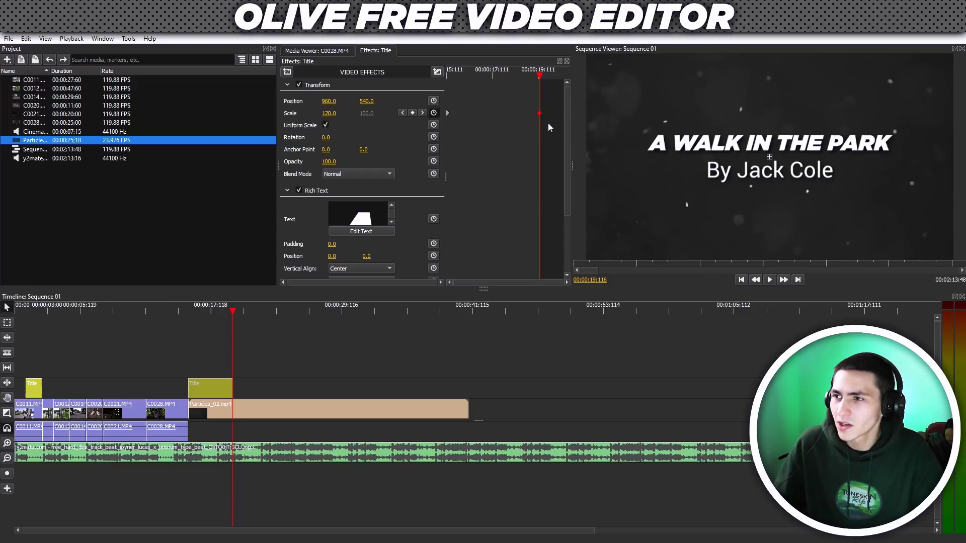
right_click(448, 114)
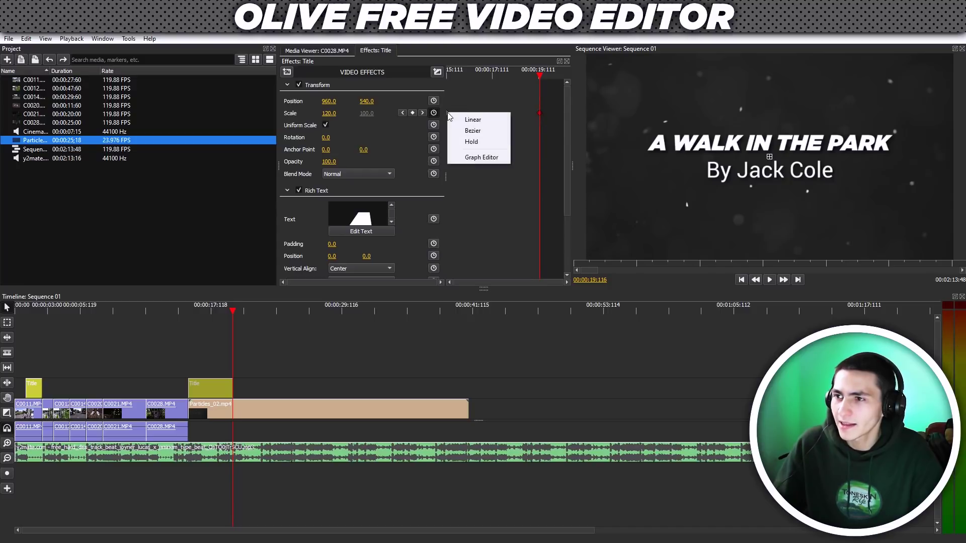
left_click(472, 142)
left_click_drag(483, 73, 447, 70)
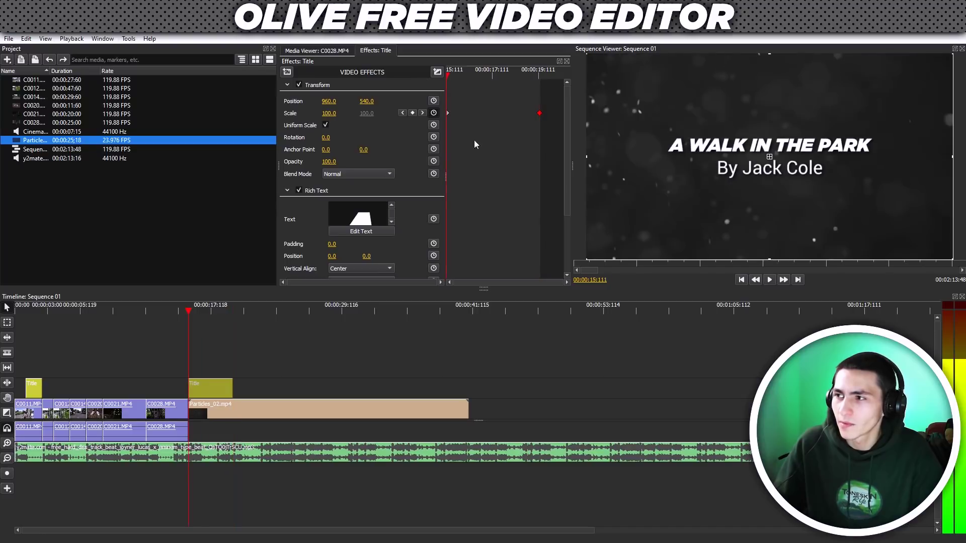
left_click(266, 354)
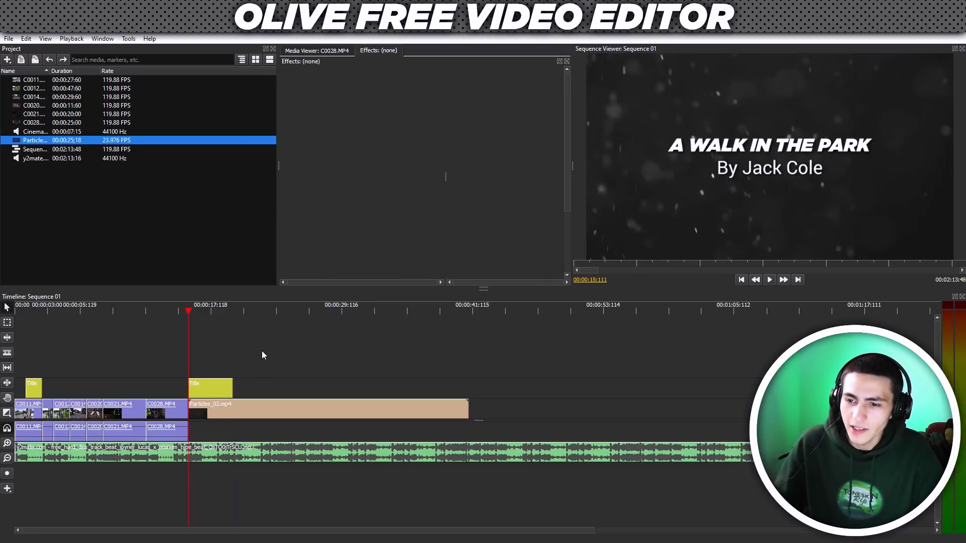
left_click(234, 309)
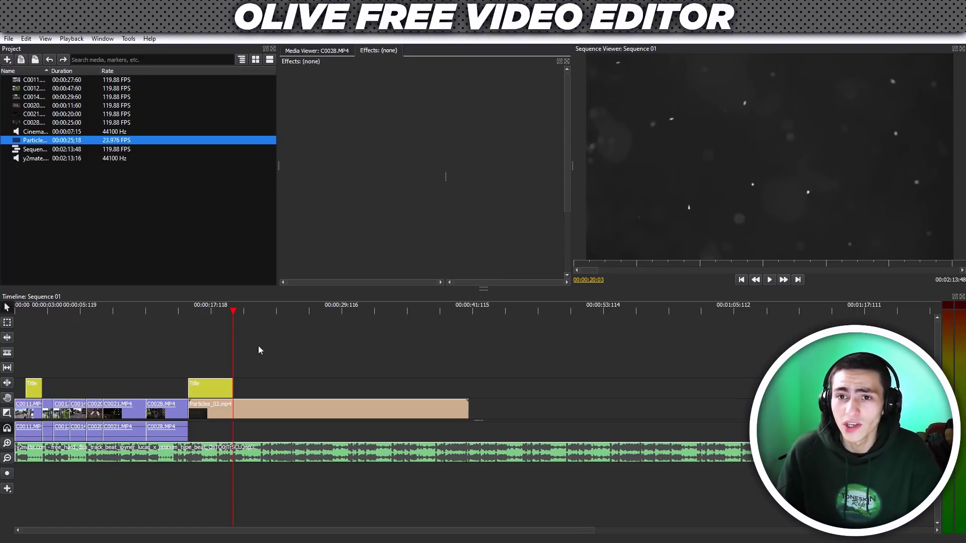
Cut the music clip at the playhead near 23 seconds and remove the part after it
key("space")
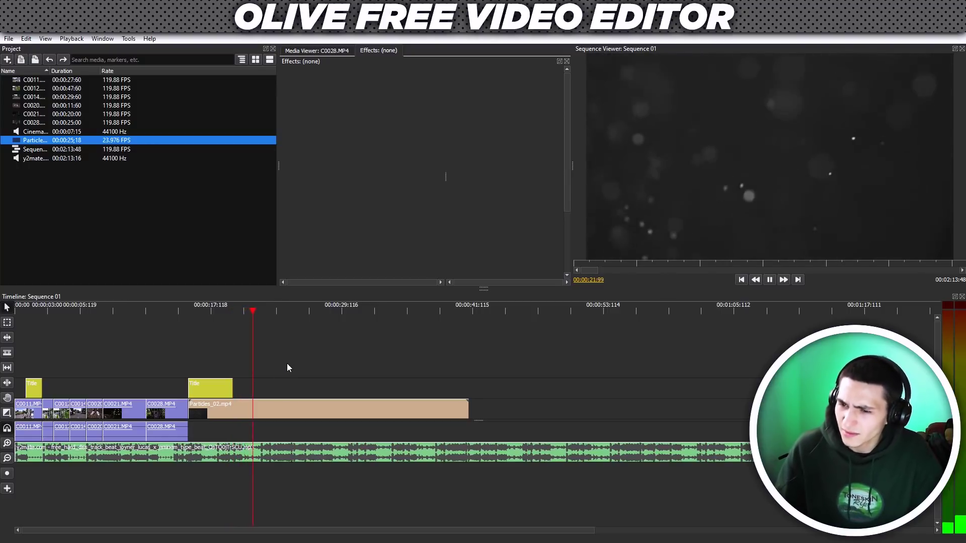
key("space")
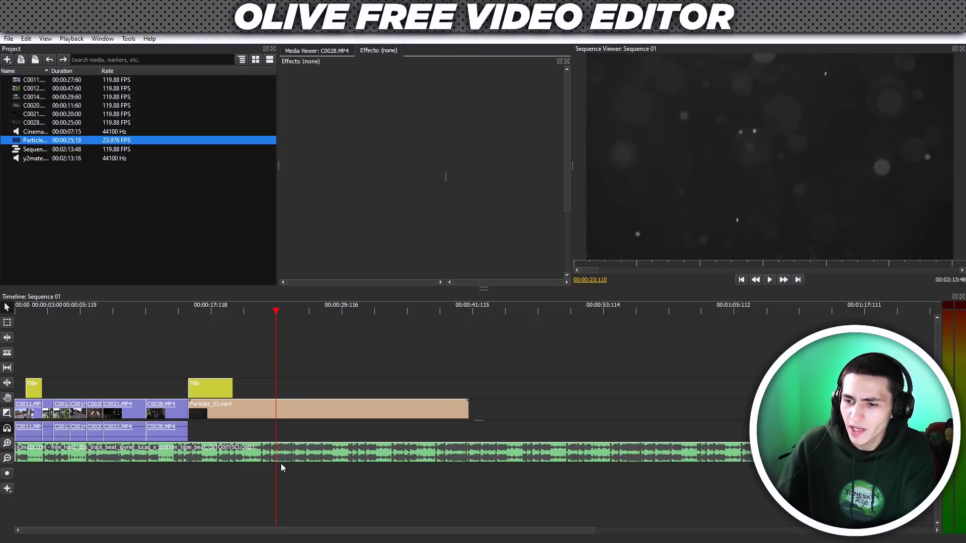
left_click(277, 450)
left_click(310, 451)
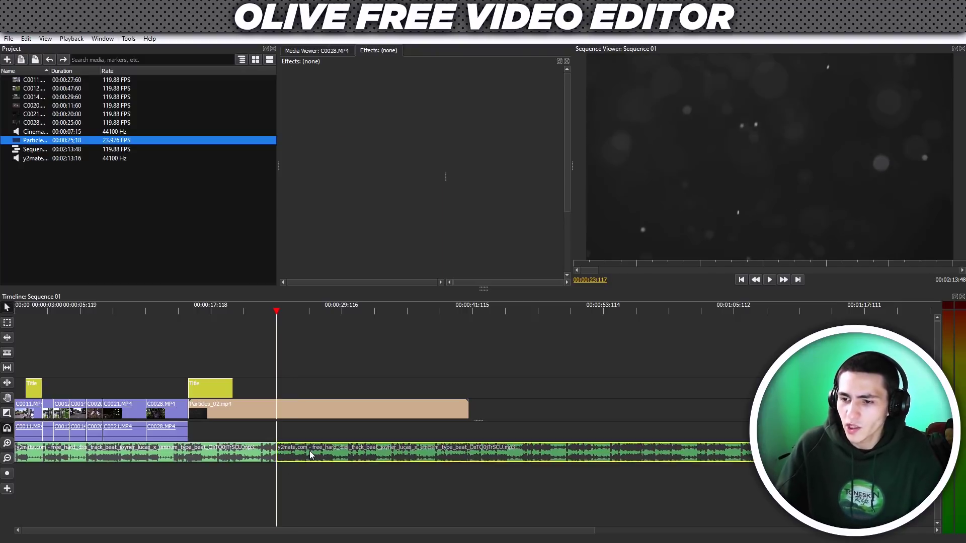
key("Delete")
left_click(285, 403)
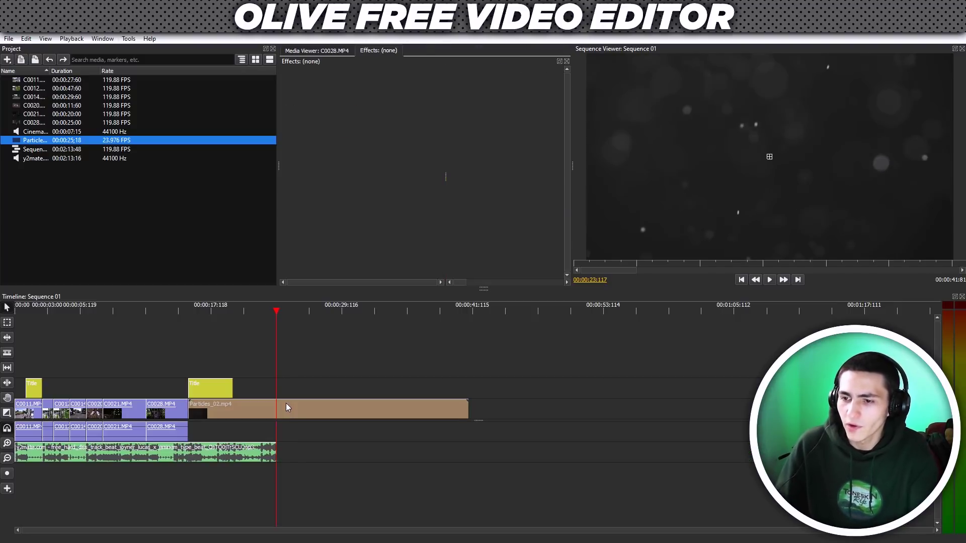
Play back from the second title card to find where it ends
left_click(235, 311)
left_click(189, 312)
left_click(216, 383)
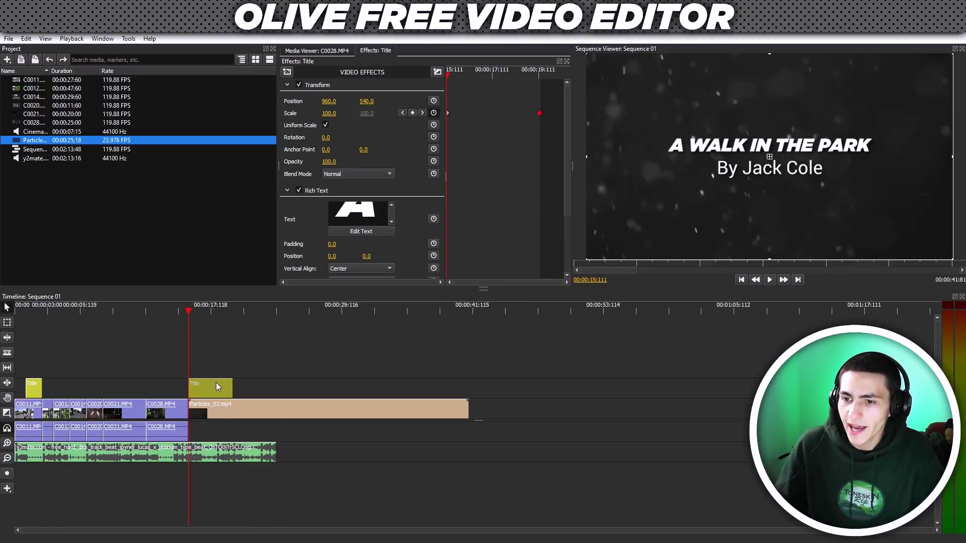
key("space")
left_click(262, 349)
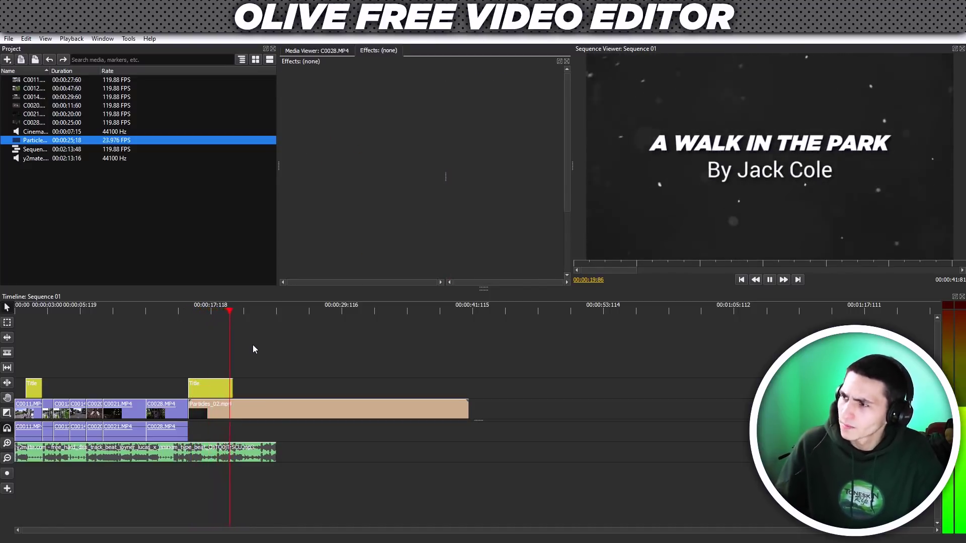
left_click(234, 311)
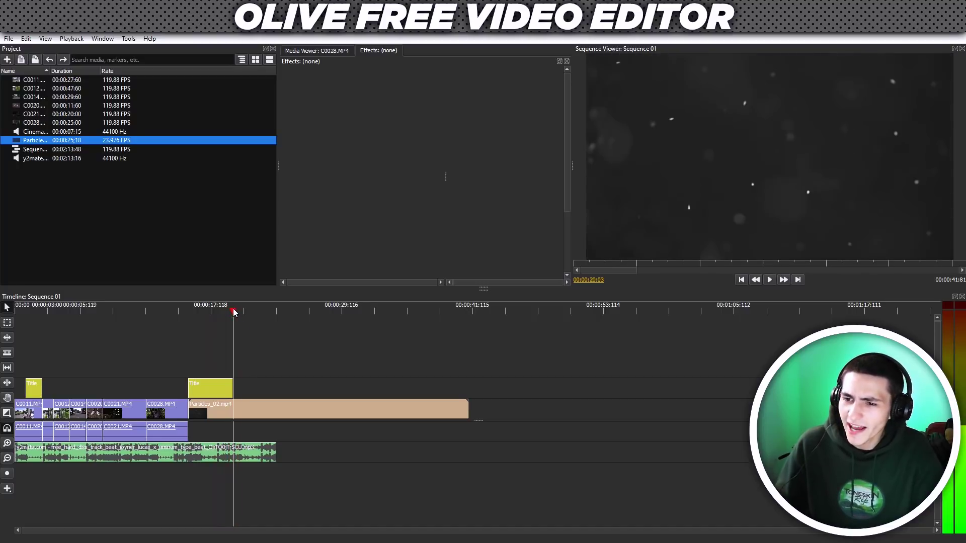
Razor Particles_02 where the music ends and delete the extra piece
left_click(254, 410)
key("c")
left_click(276, 410)
key("v")
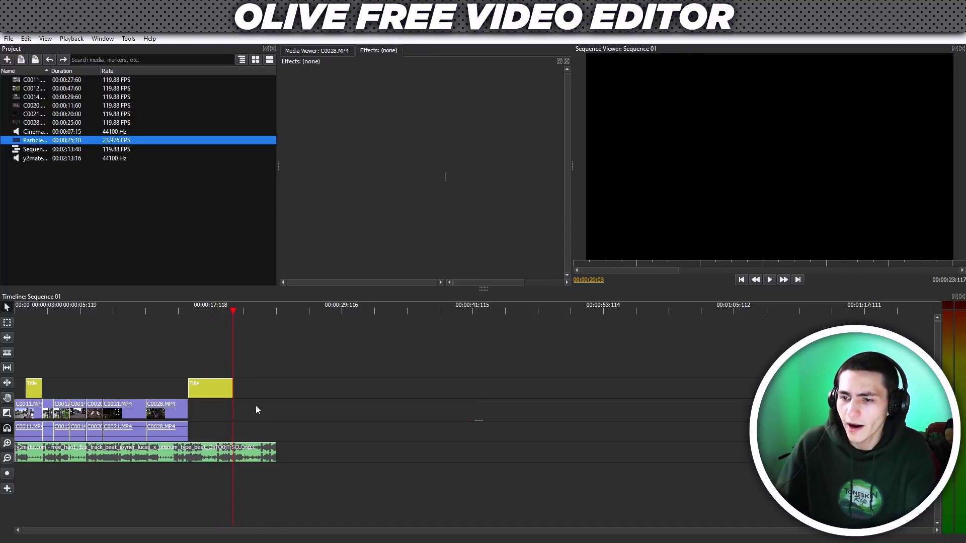
left_click(256, 406)
left_click(358, 410)
key("Delete")
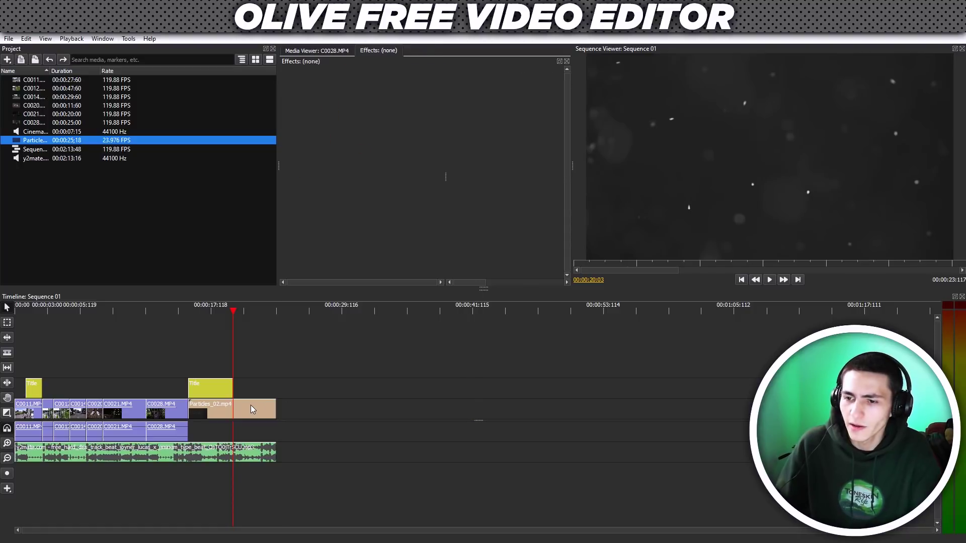
left_click(251, 405)
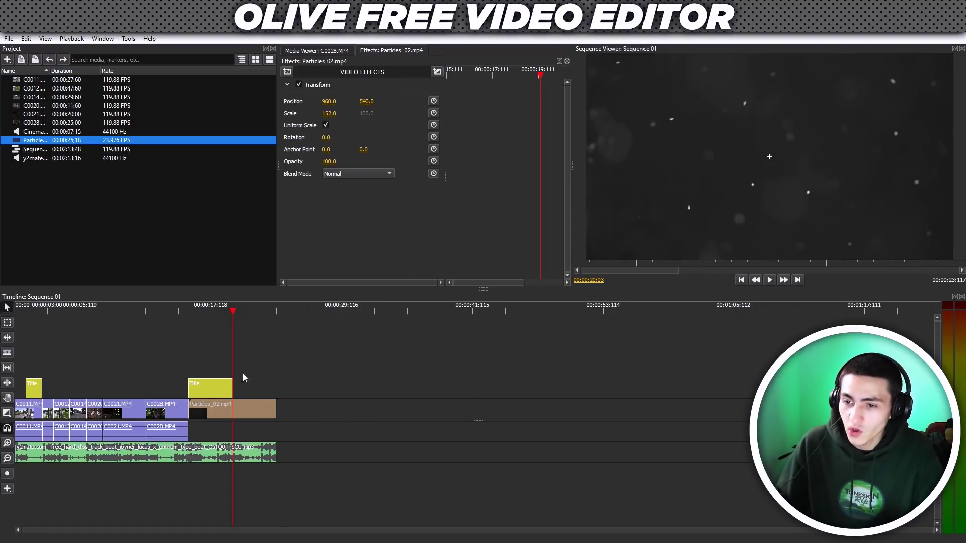
Keyframe Particles_02 opacity at 20:03 and set it to 0 near 23:97
left_click(213, 391)
left_click(213, 408)
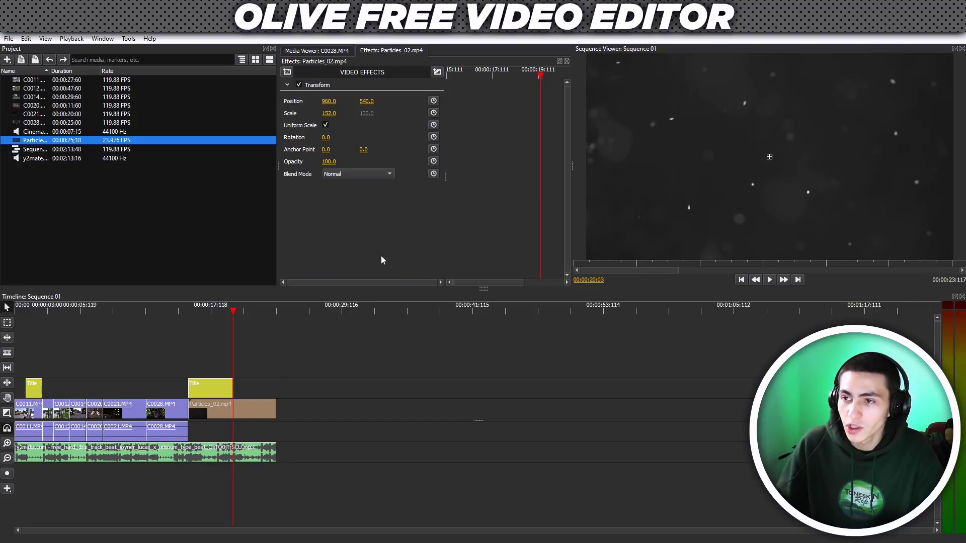
left_click(433, 161)
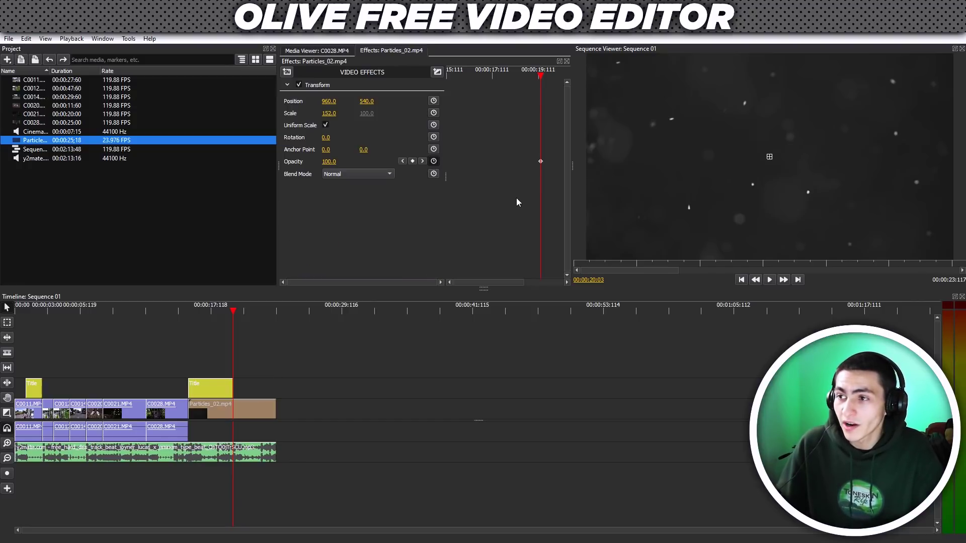
scroll(526, 282, "down", 3)
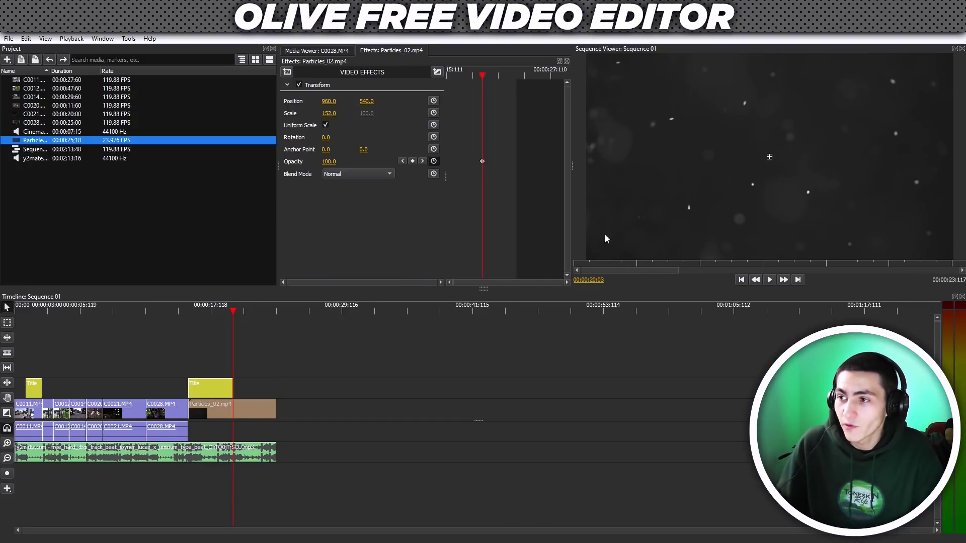
left_click_drag(492, 76, 515, 76)
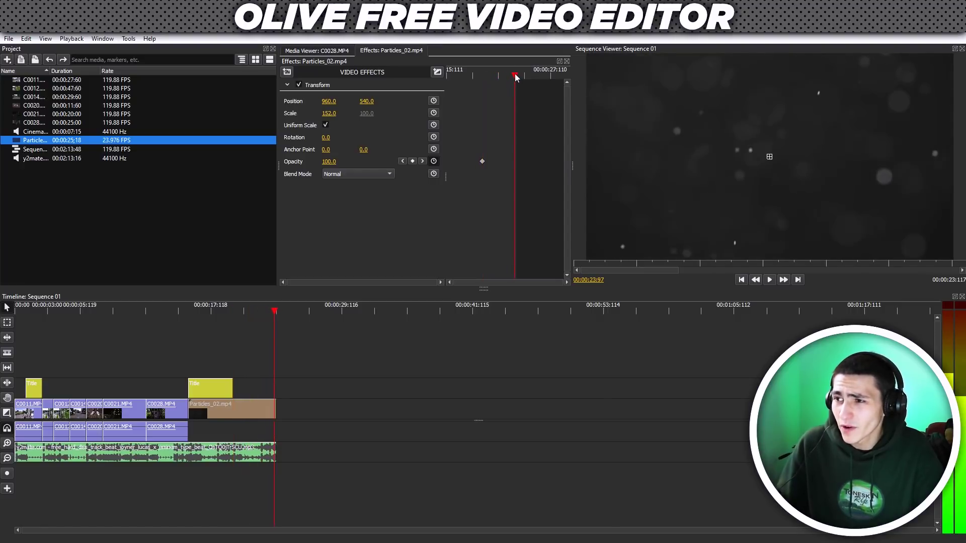
left_click(339, 162)
type("0")
key("Return")
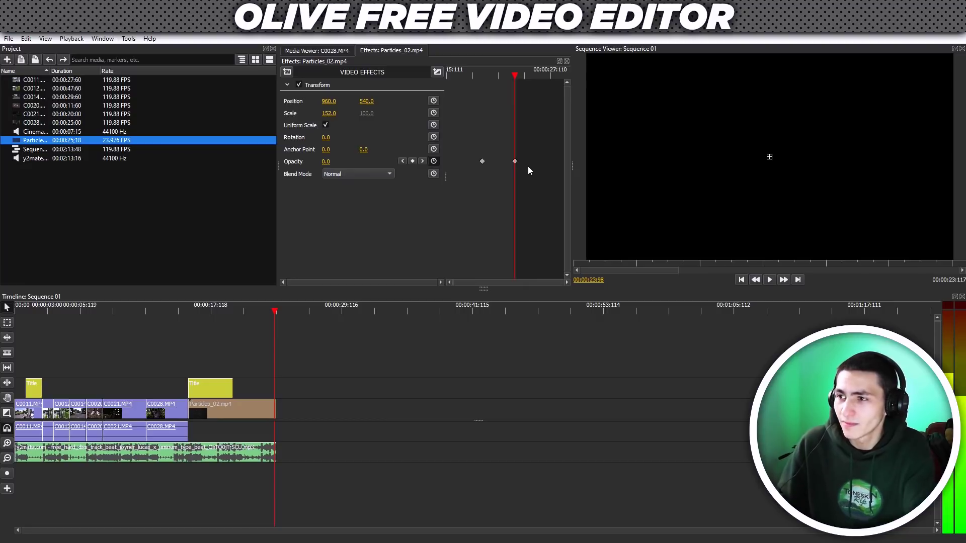
Scrub through the Particles_02 fade-out to check it
key("Right")
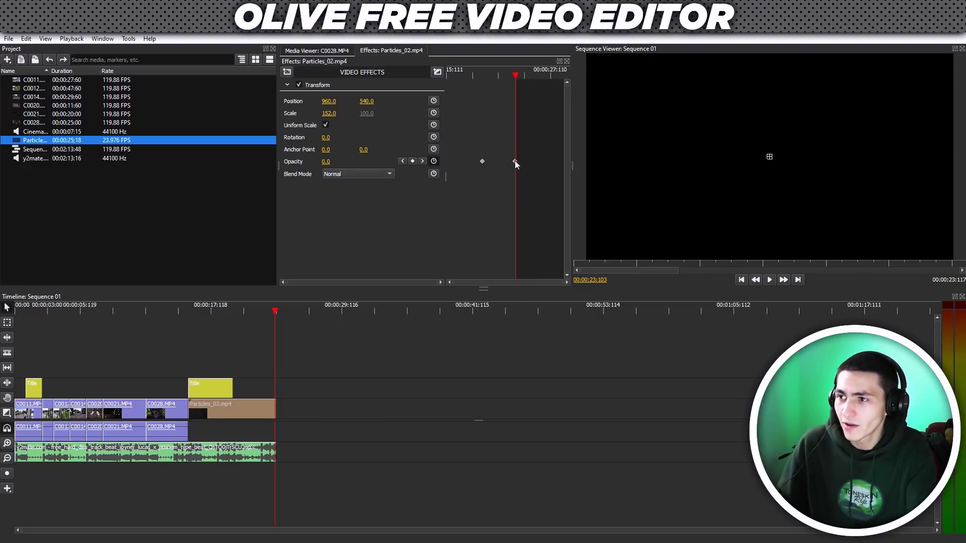
key("Right")
key("Right")
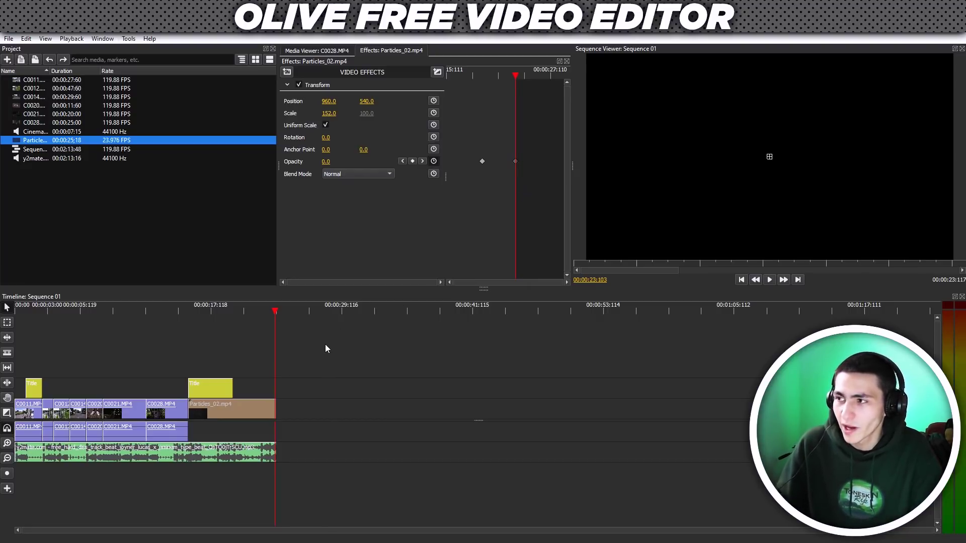
key("Up")
left_click(283, 348)
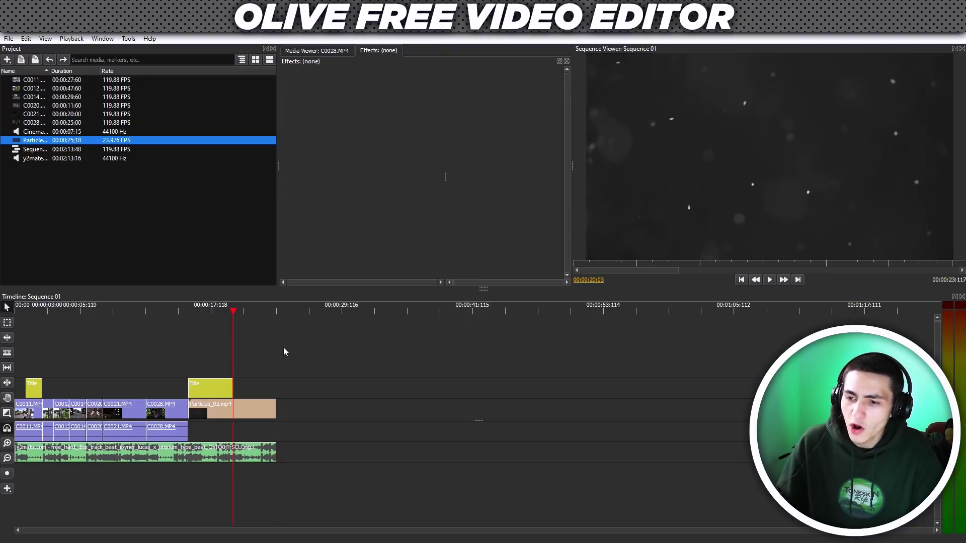
mouse_move(230, 314)
left_mouse_down()
mouse_move(274, 318)
mouse_move(233, 327)
left_mouse_up()
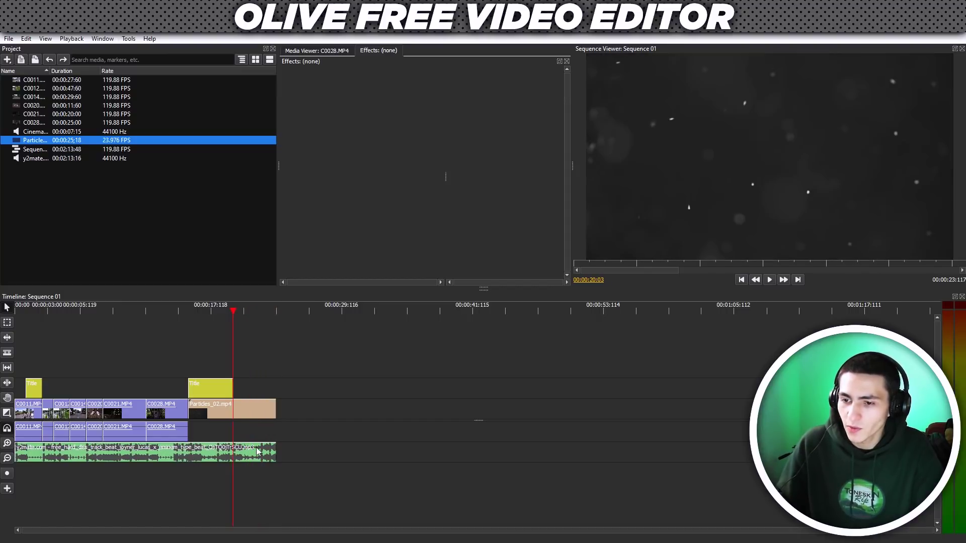
Add a Volume keyframe on the music clip at 20:03 and move to its end at 24:00
left_click(257, 451)
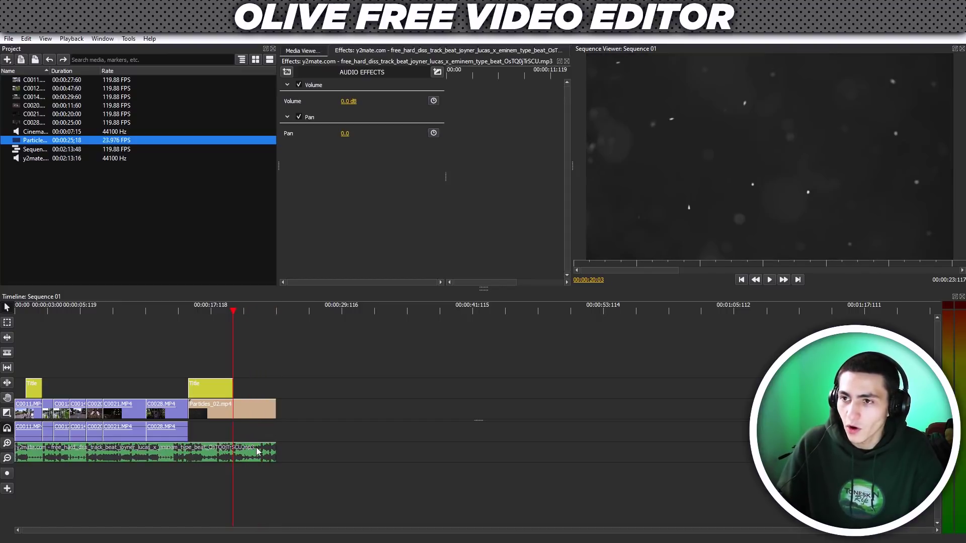
left_click(434, 100)
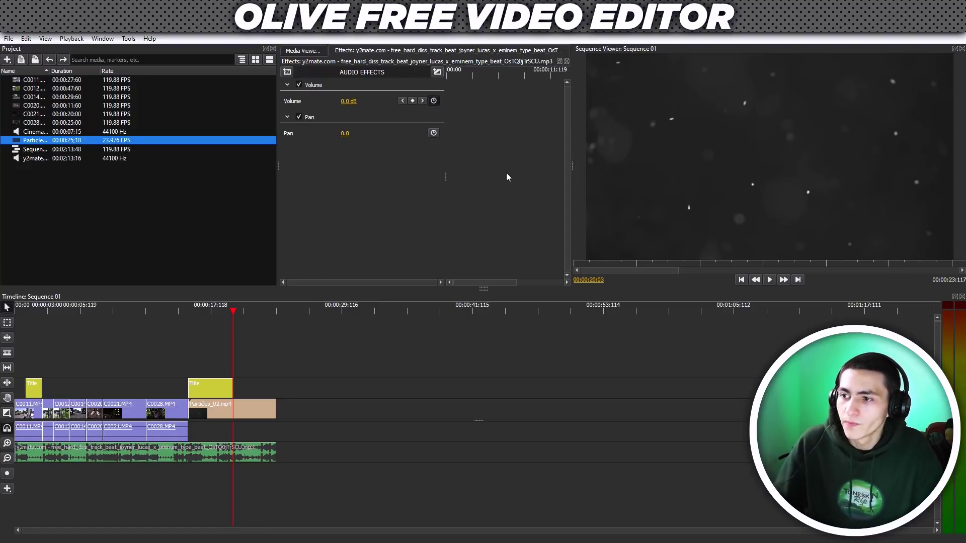
left_click_drag(518, 284, 632, 284)
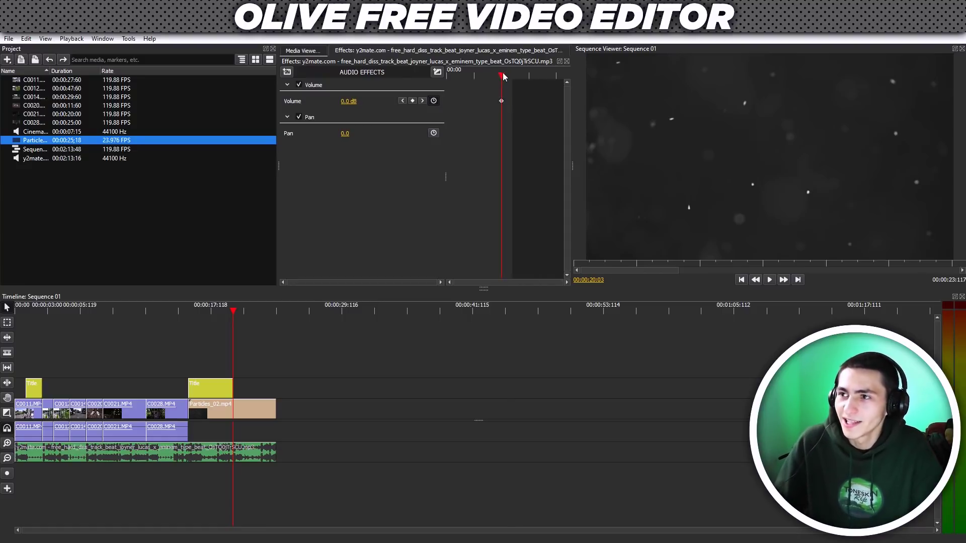
left_click_drag(503, 76, 513, 77)
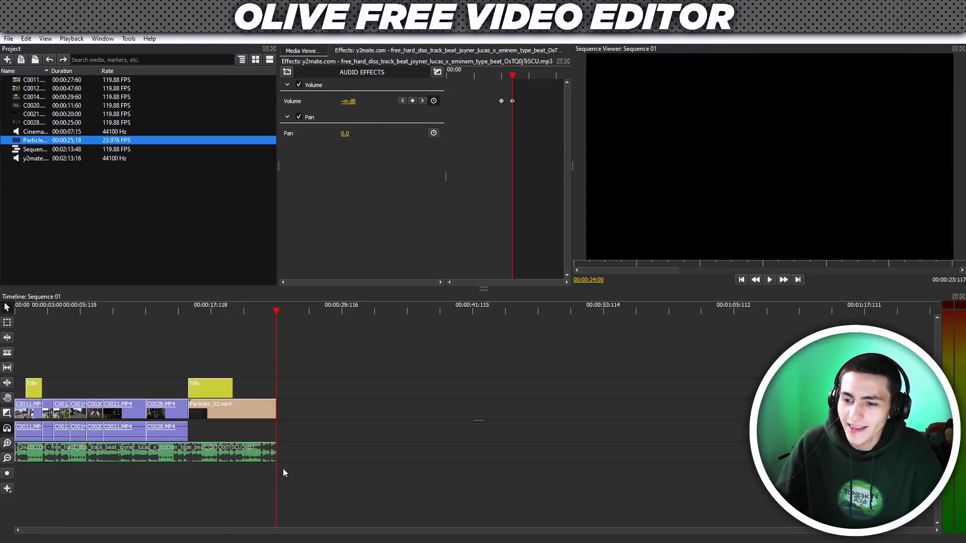
Set in/out points over the whole sequence and preview it from the start
key("o")
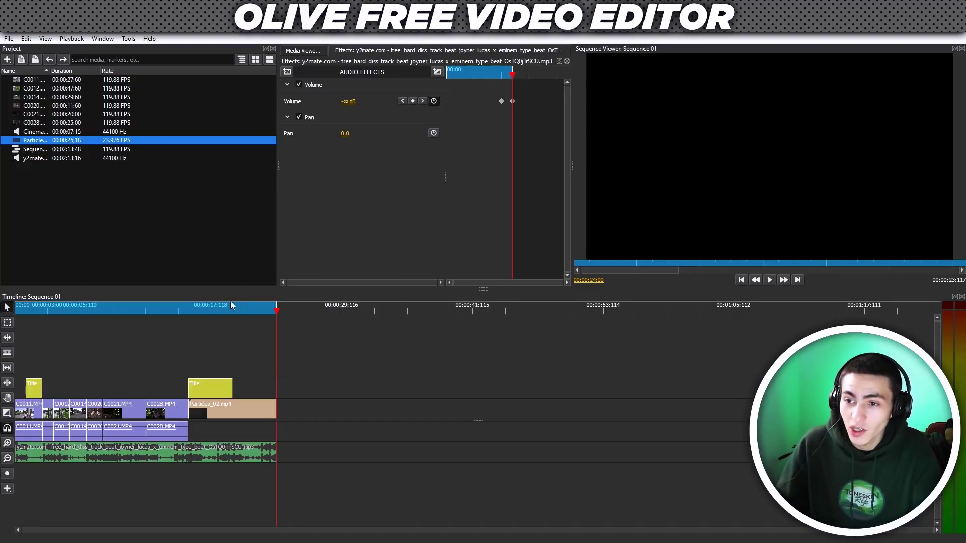
scroll(287, 463, "down", 3)
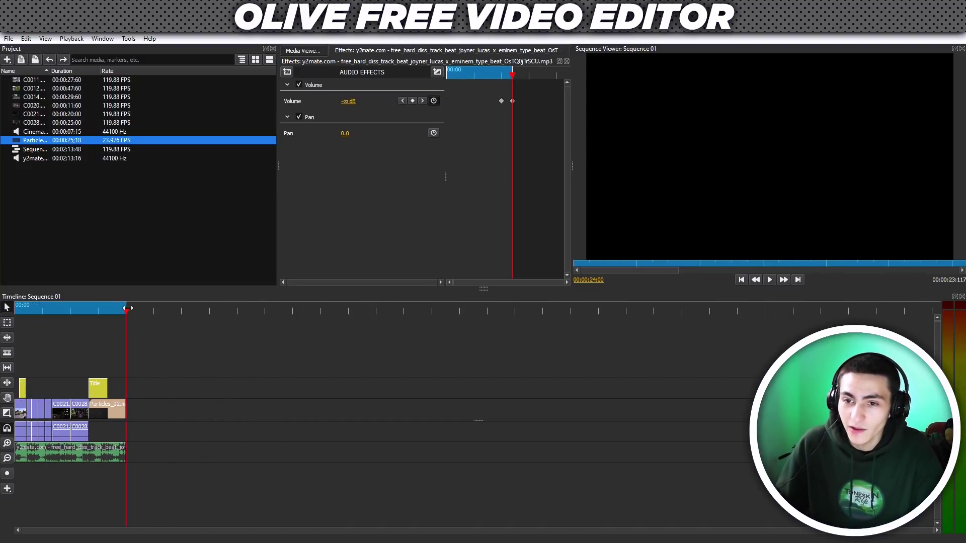
left_click_drag(127, 311, 15, 310)
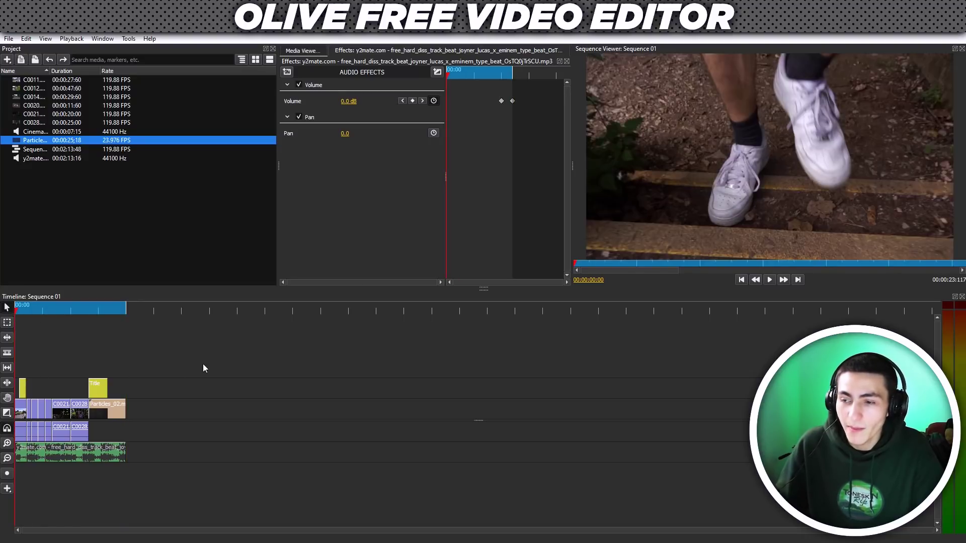
left_click(203, 364)
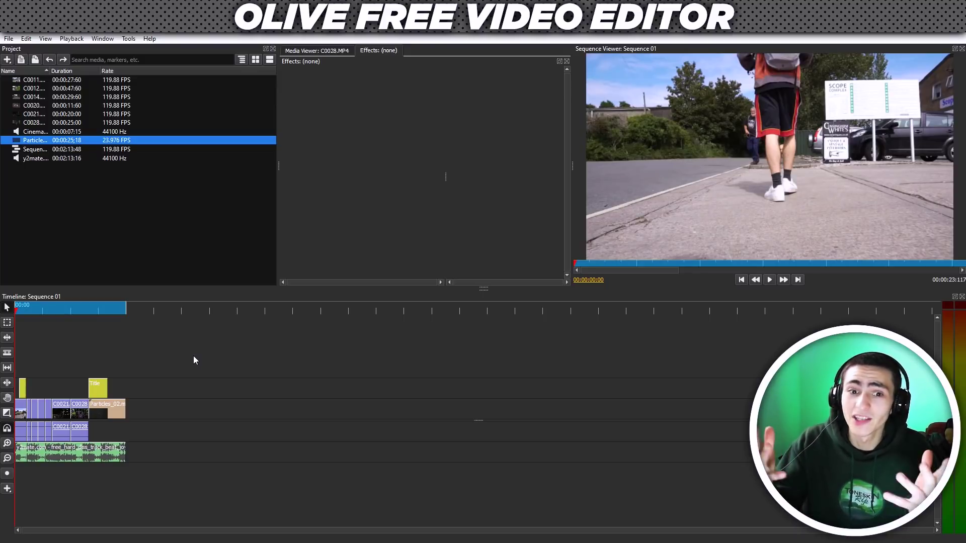
key("space")
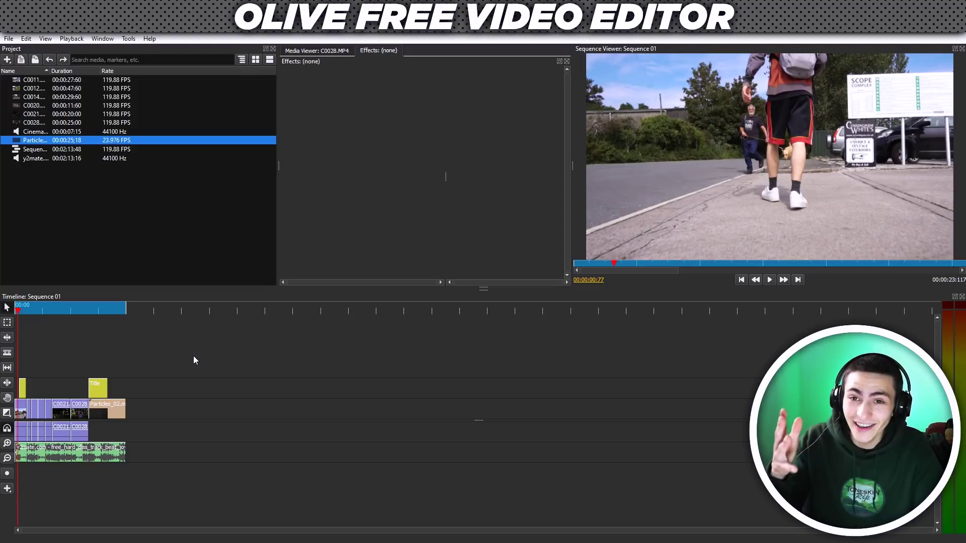
left_click(113, 308)
key("Home")
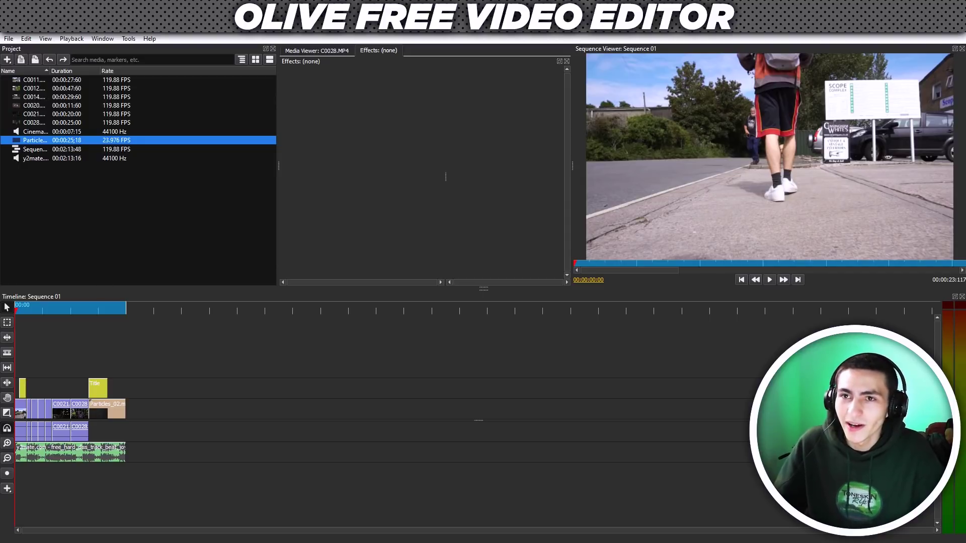
Export Sequence 01 with the MPEG-4 part 2 codec as 'Sample V2'
left_click(9, 39)
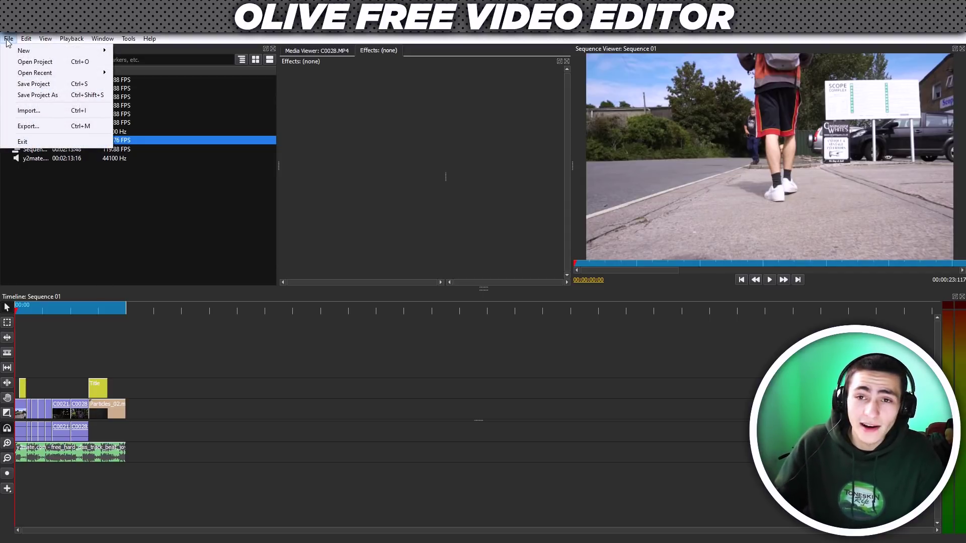
left_click(78, 126)
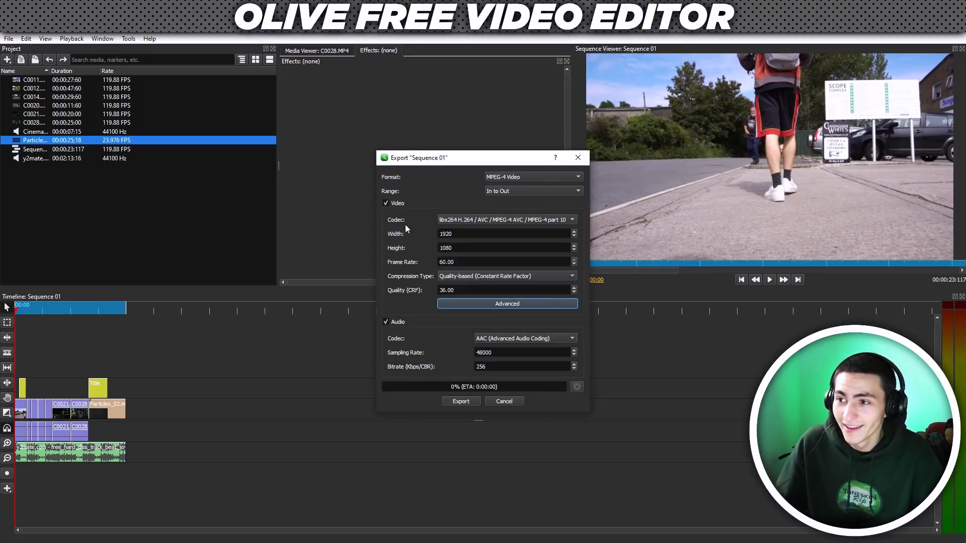
left_click(469, 219)
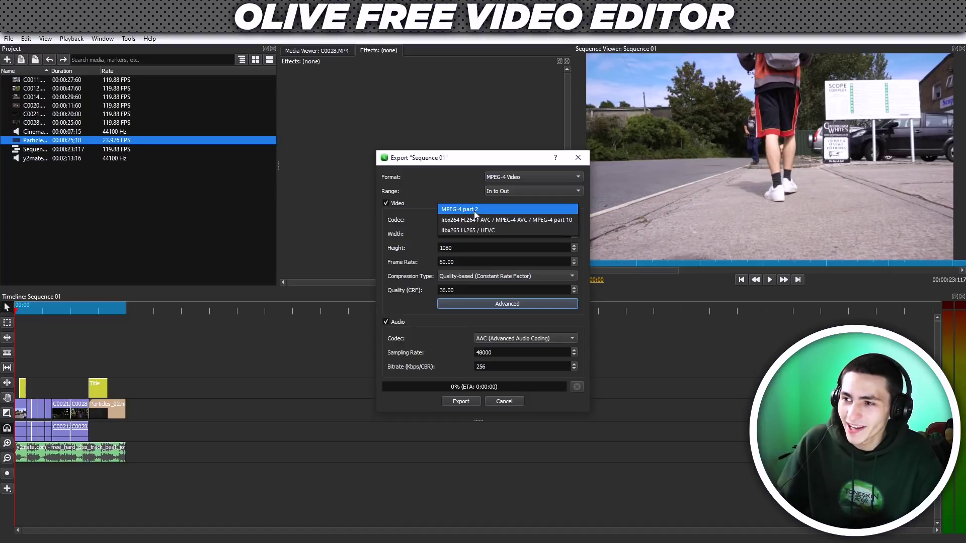
left_click(476, 209)
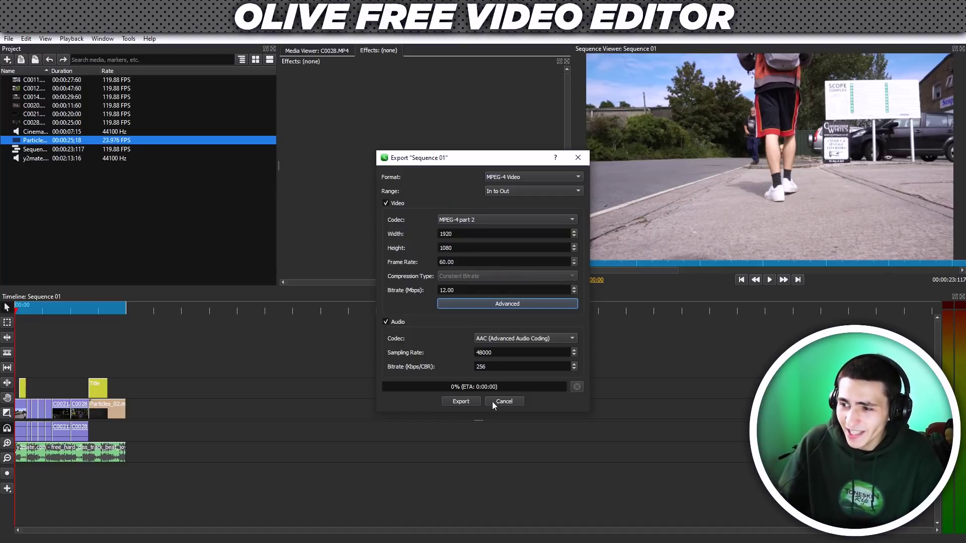
left_click(470, 401)
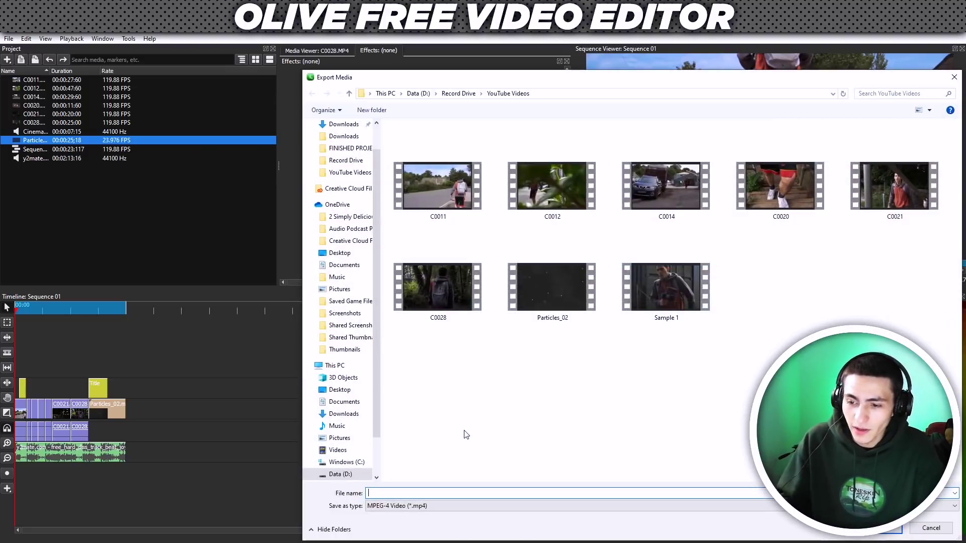
type("Sample V2")
key("Return")
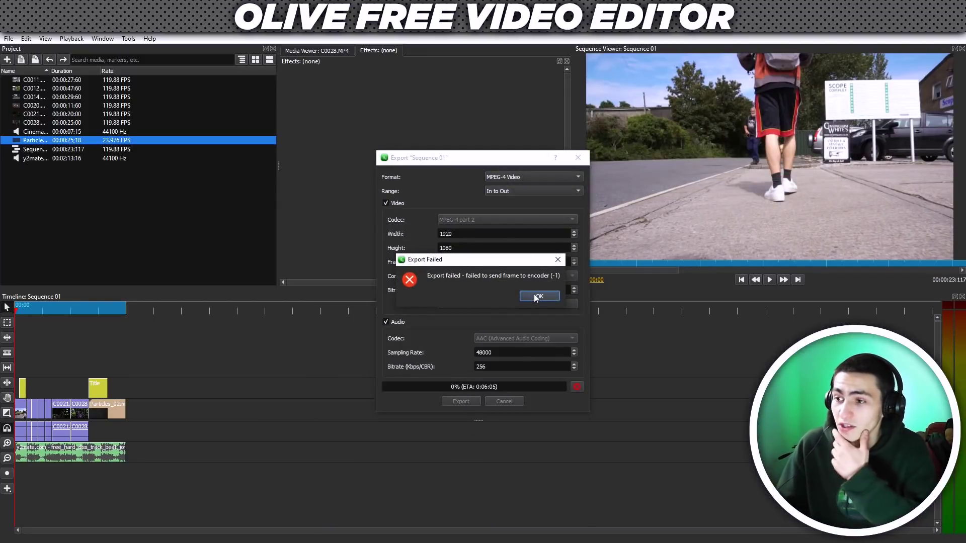
Retry the MPEG-4 part 2 export as 'Sample 3' and dismiss the repeated failure
left_click(534, 297)
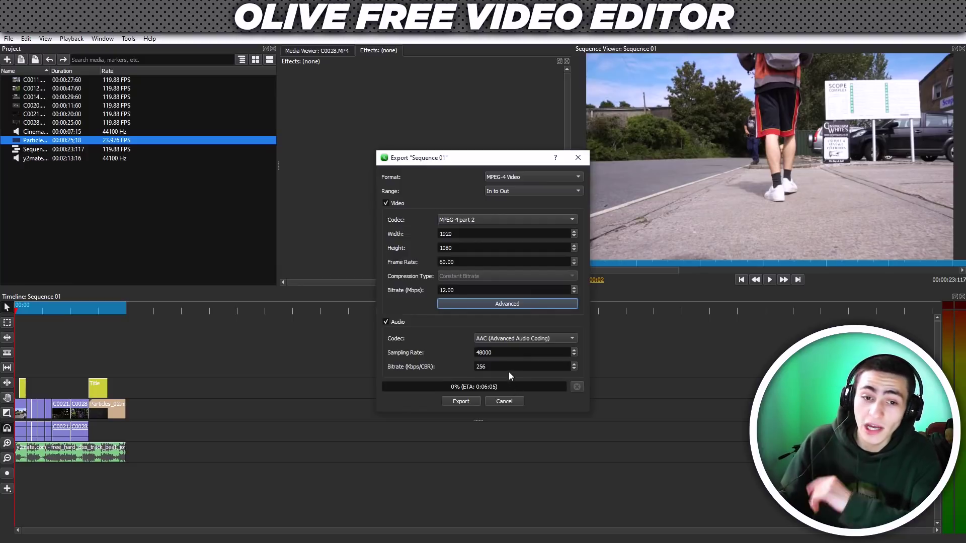
left_click_drag(493, 160, 436, 146)
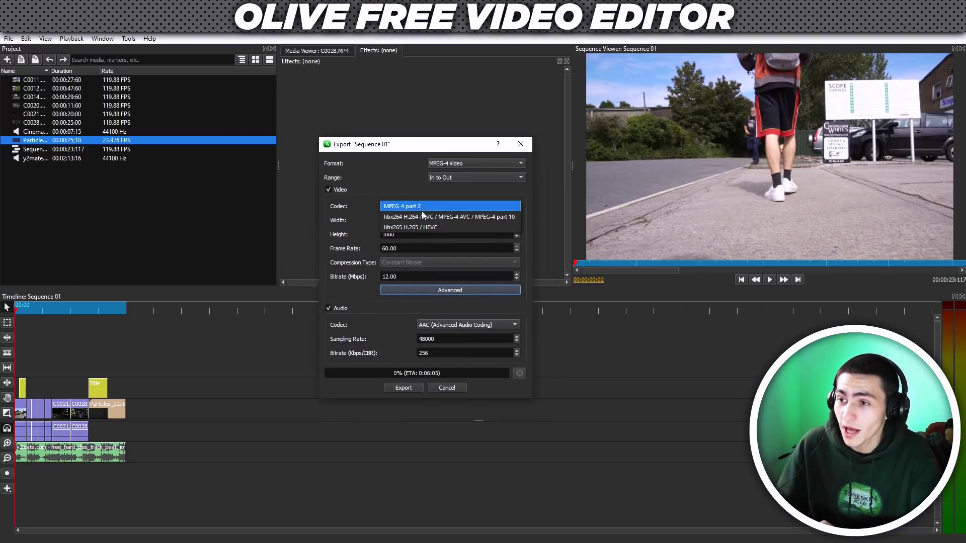
left_click(415, 388)
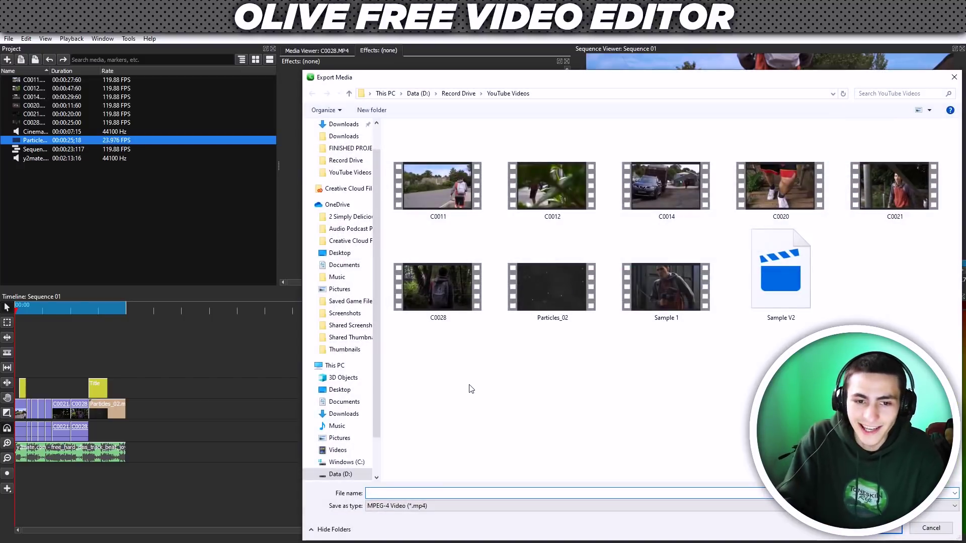
type("Sample 3")
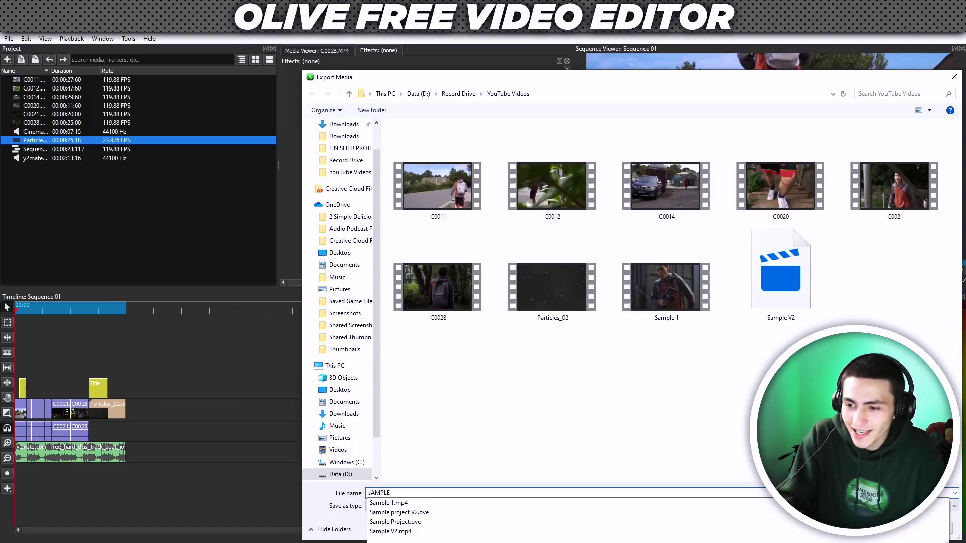
key("Return")
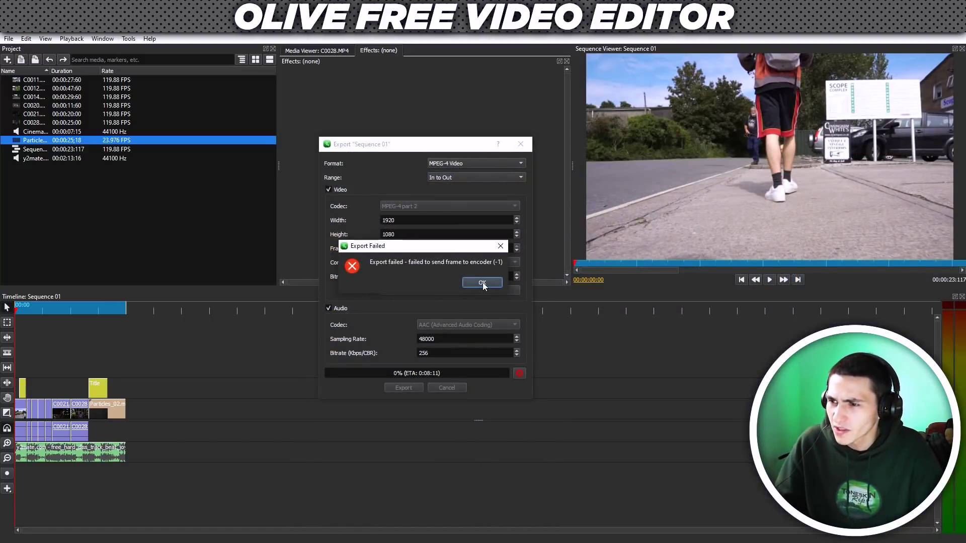
left_click(482, 283)
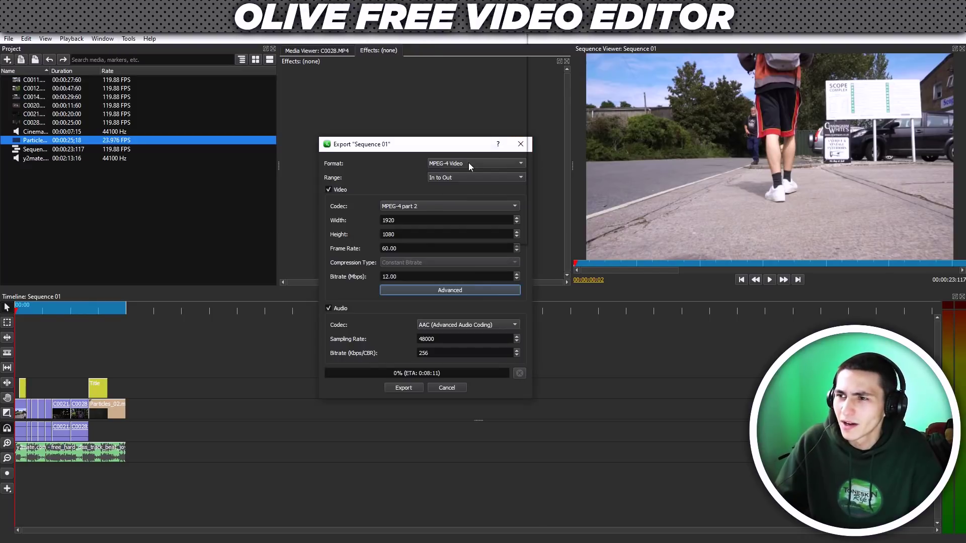
left_click(469, 164)
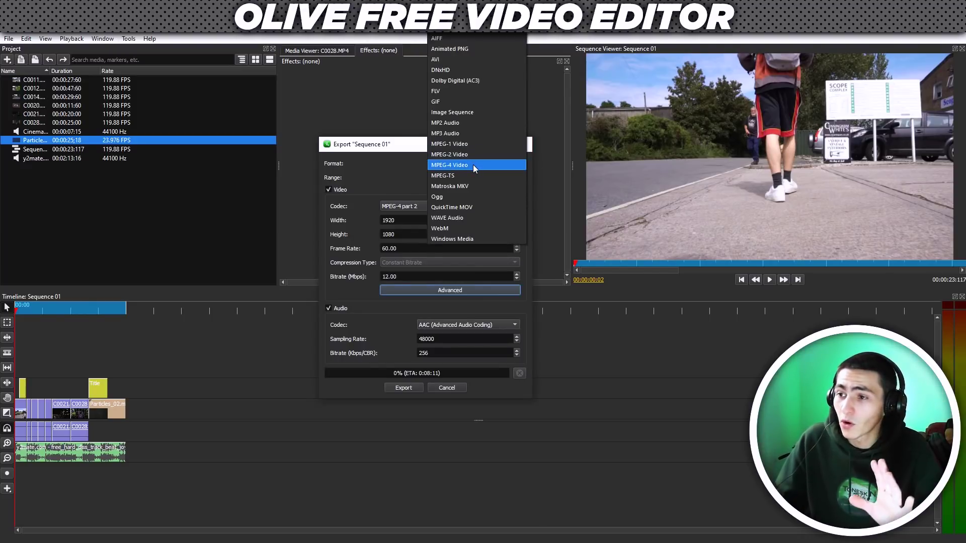
Export as MPEG-4 Video with the libx264 H.264 codec to the file 'sam'
left_click(473, 165)
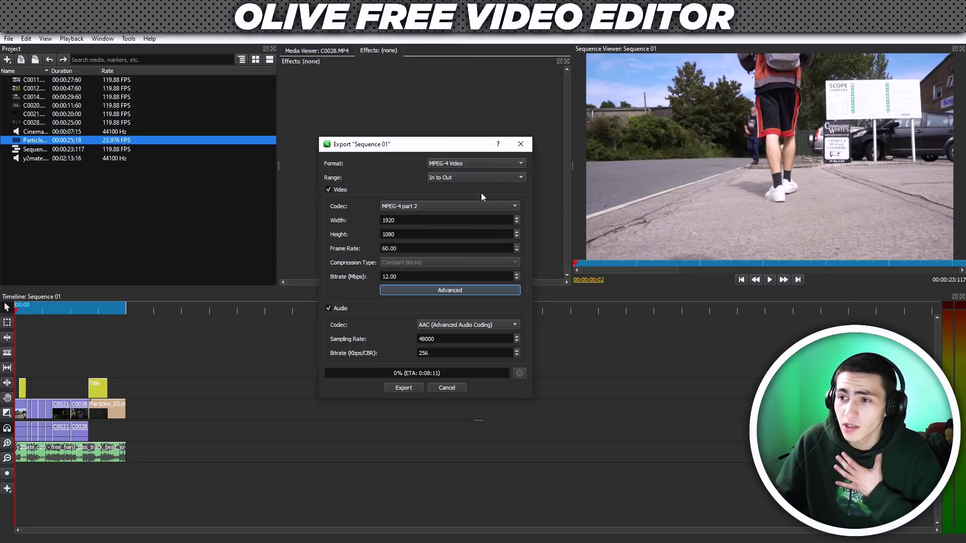
left_click(428, 209)
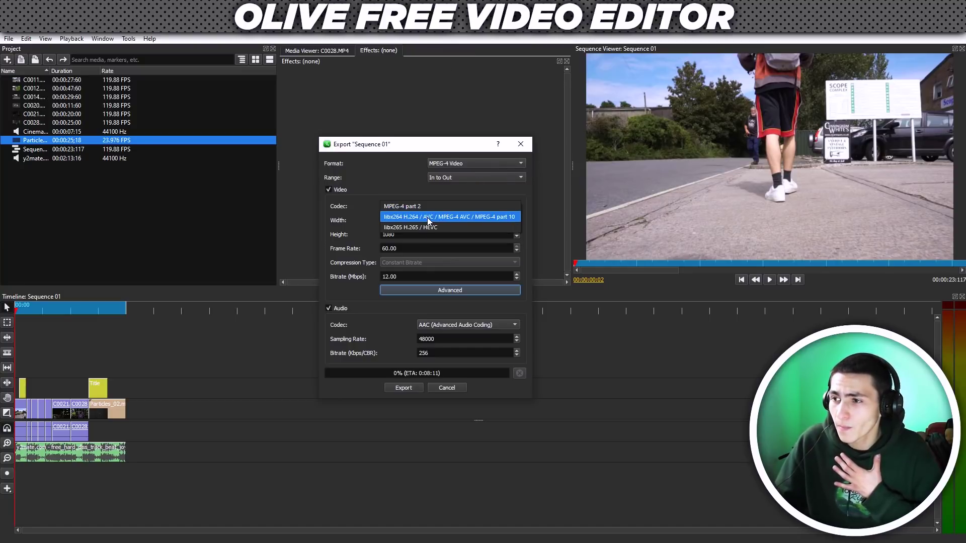
left_click(427, 217)
left_click(403, 389)
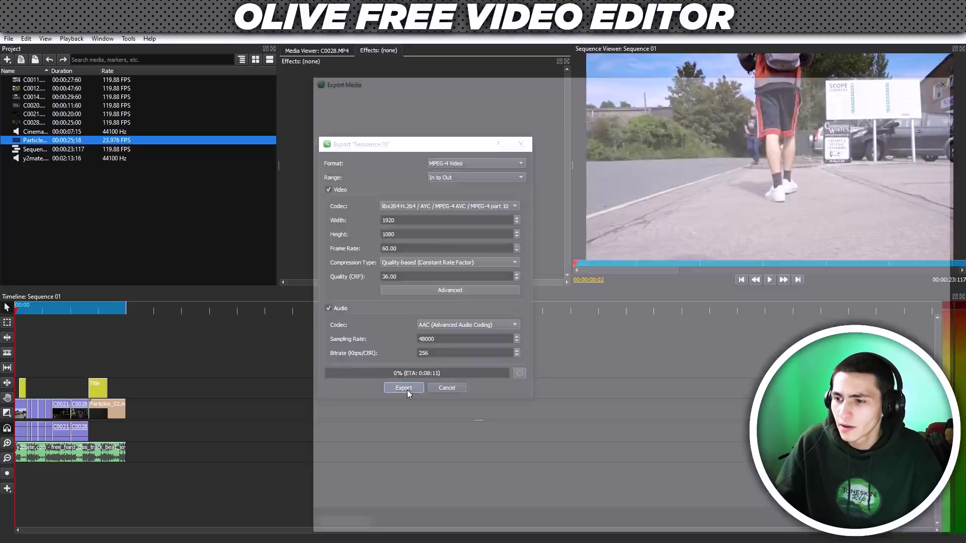
type("sam")
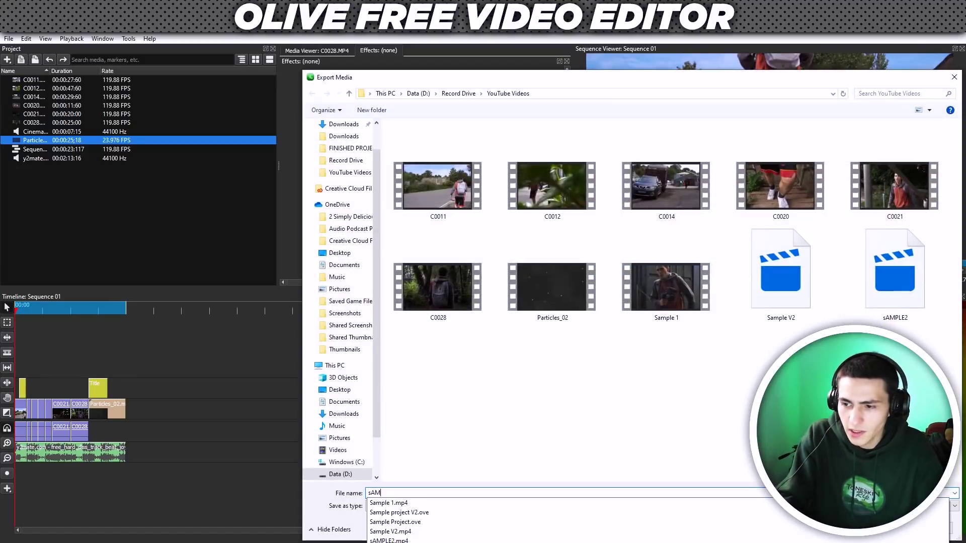
key("Return")
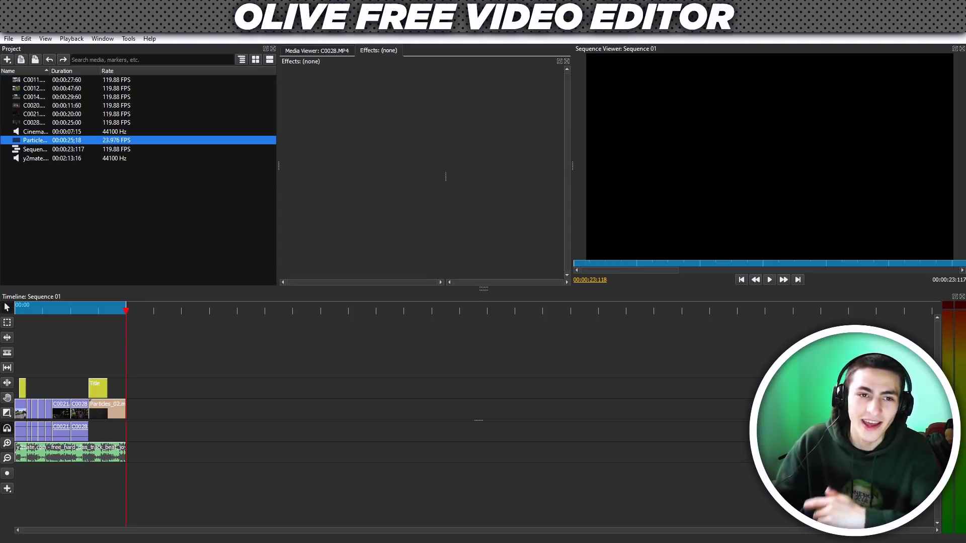
key("super+e")
Browse to This PC > Data (D:) > Record Drive > YouTube Videos
key("super+Up")
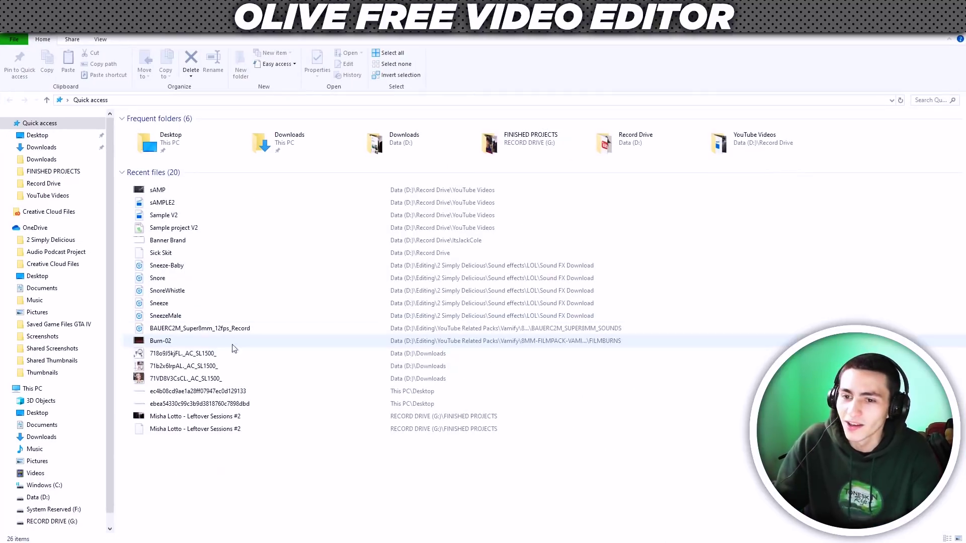
left_click(33, 389)
left_click(341, 219)
double_click(341, 220)
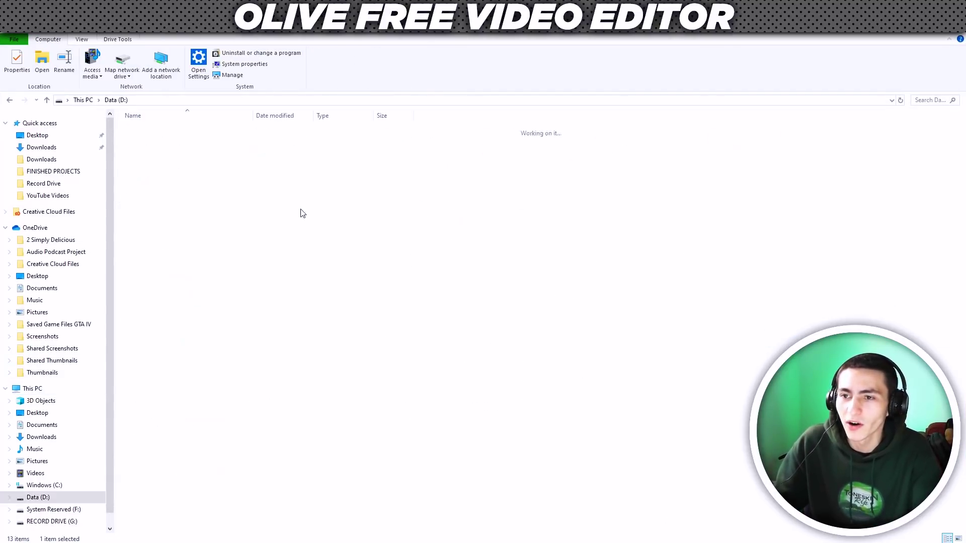
double_click(178, 222)
double_click(911, 151)
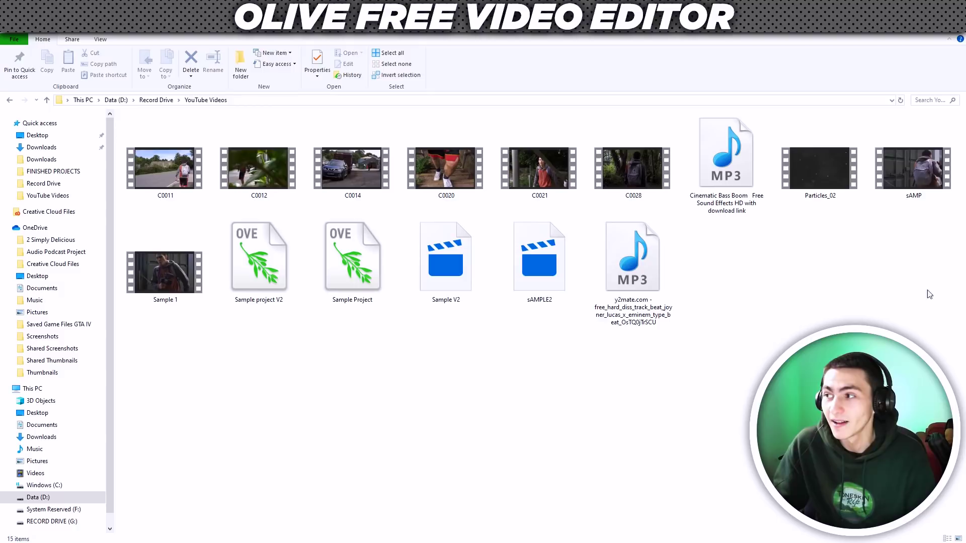
Play the exported sAMP video, skip ahead to check it, then close the player
left_click(919, 175)
double_click(919, 175)
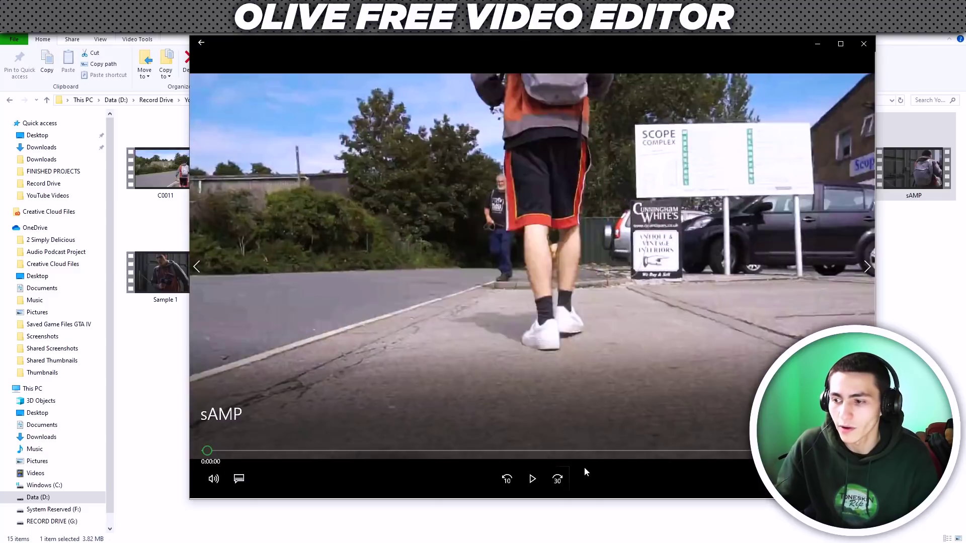
left_click(539, 478)
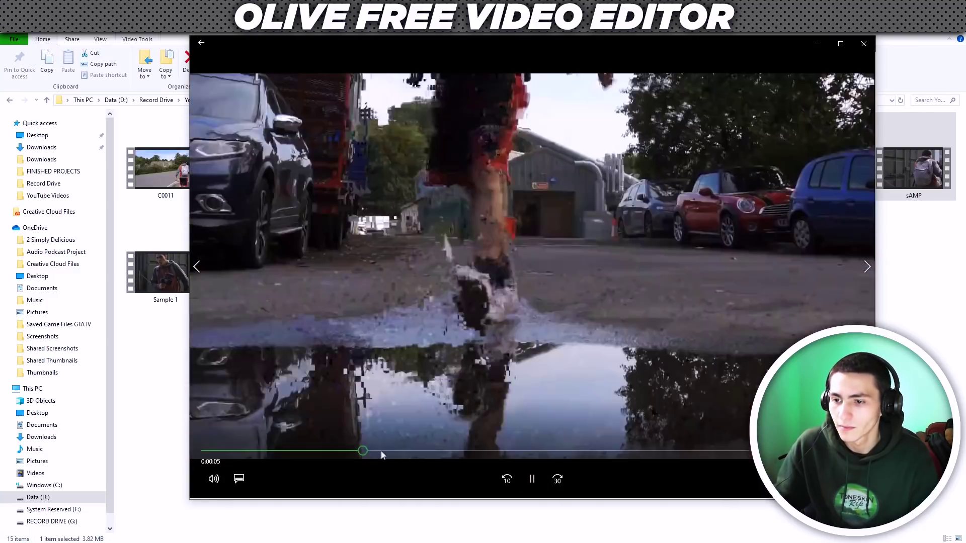
left_click(483, 451)
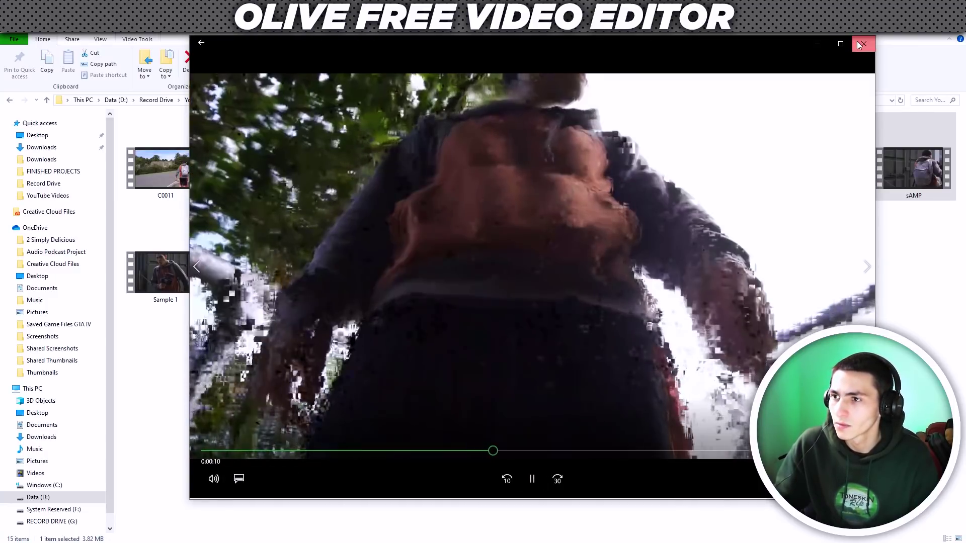
left_click(861, 44)
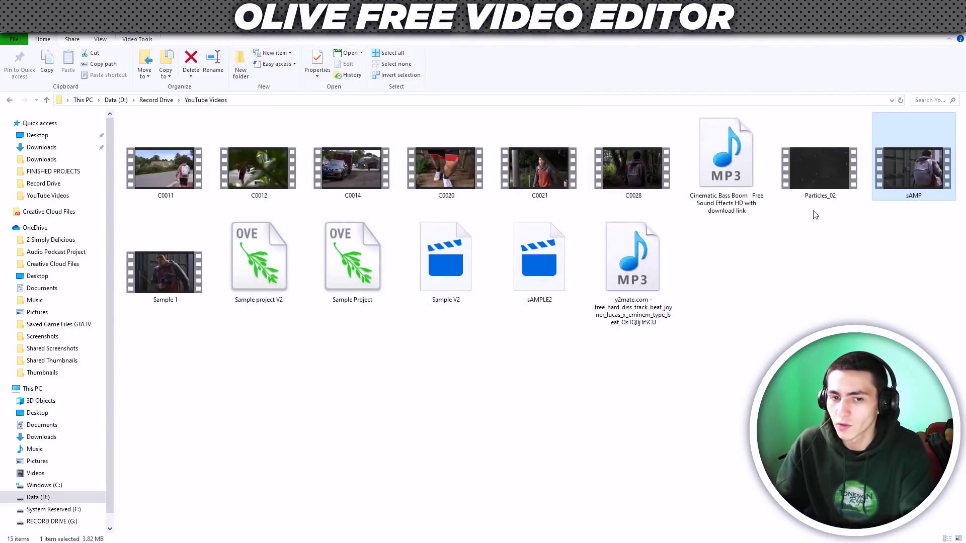
key("Delete")
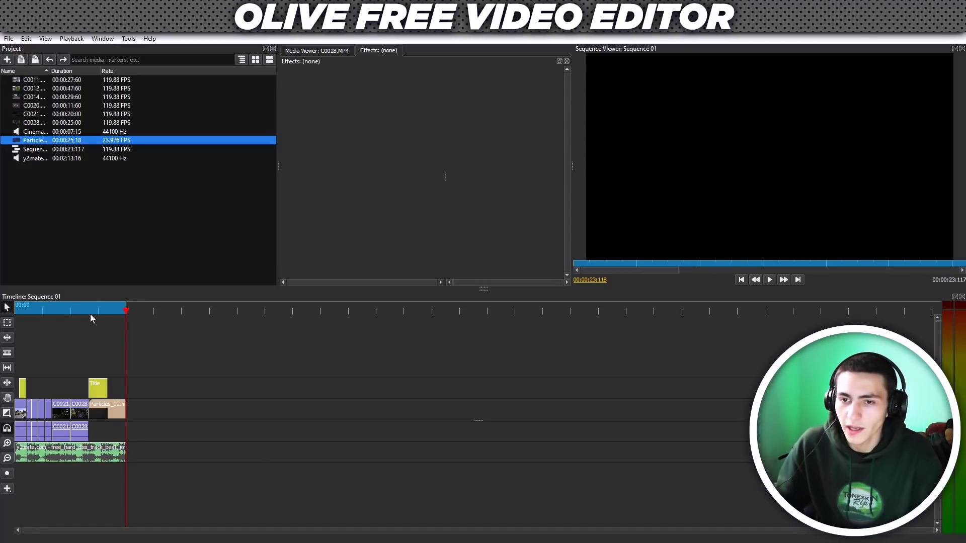
Try exporting again with MPEG-4 part 2 as 'gLIT' and dismiss the failure
left_click(16, 308)
left_click(9, 39)
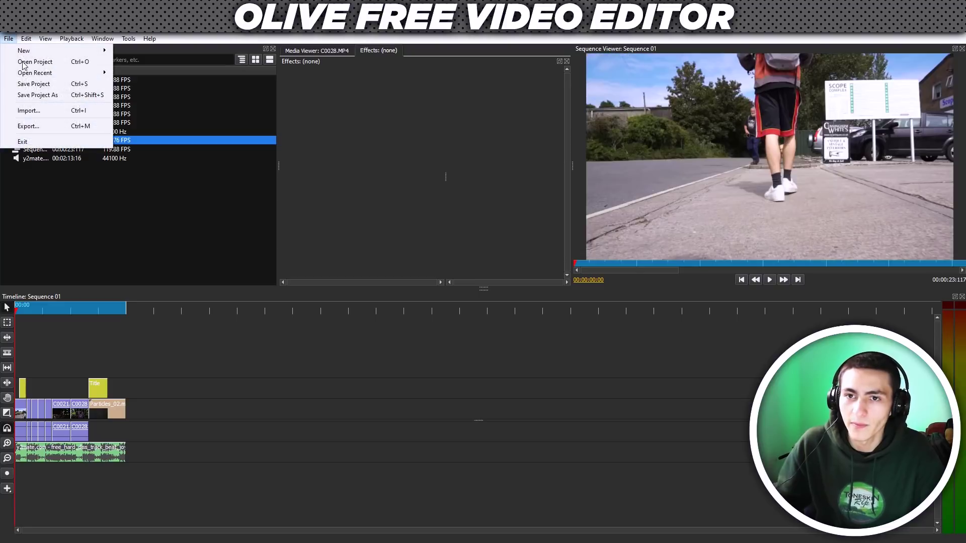
left_click(31, 123)
left_click(506, 217)
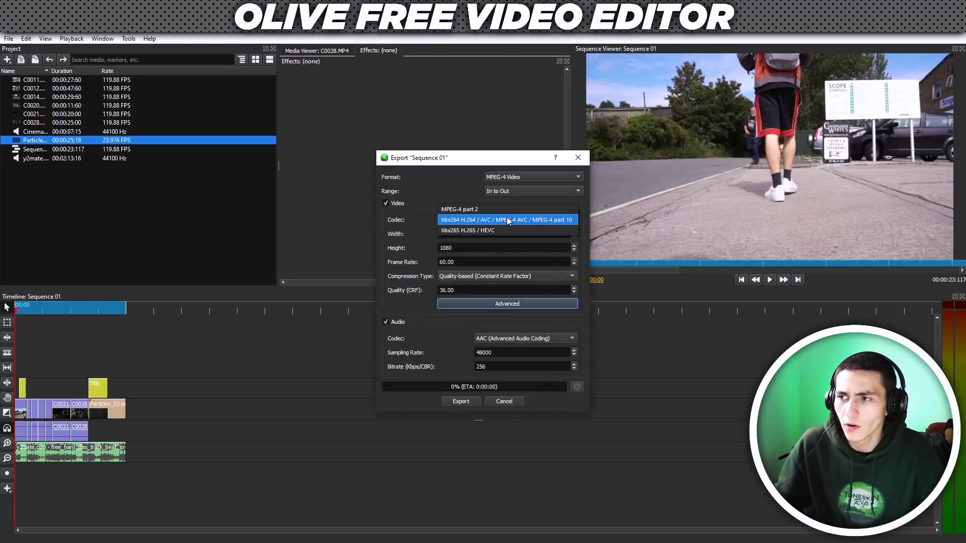
left_click(493, 211)
left_click(461, 401)
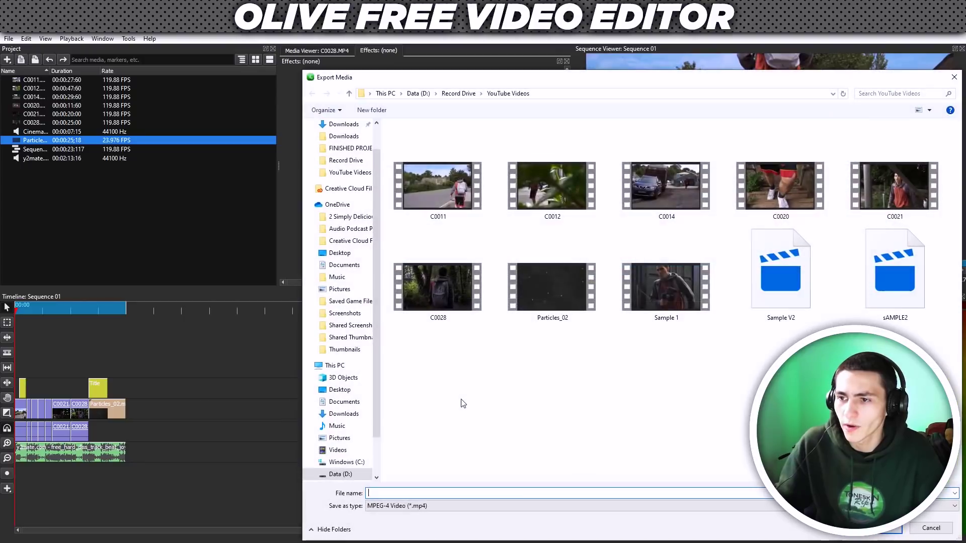
type("gLIT")
key("Return")
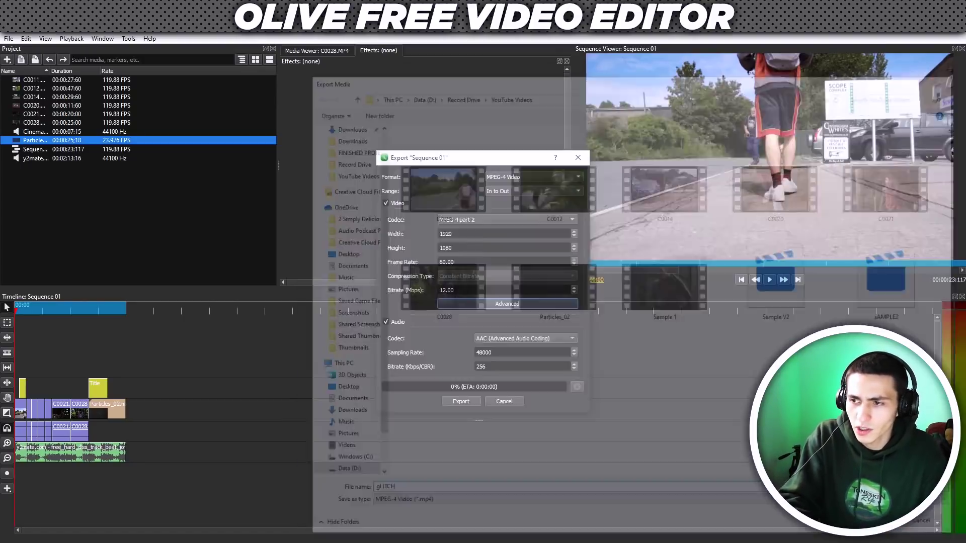
left_click(546, 297)
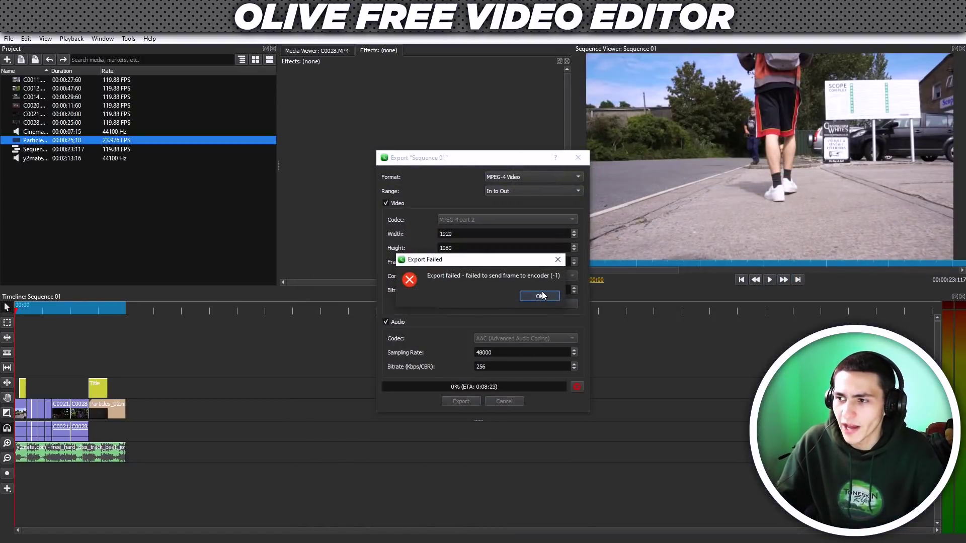
Set the export format to Windows Media with the Windows Media Video 8 codec
left_click(483, 222)
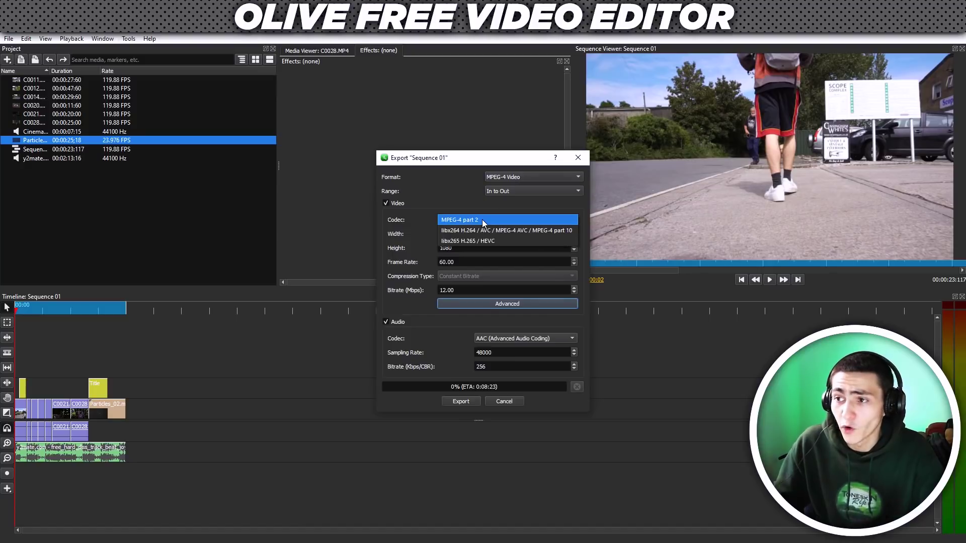
left_click(483, 222)
left_click(516, 178)
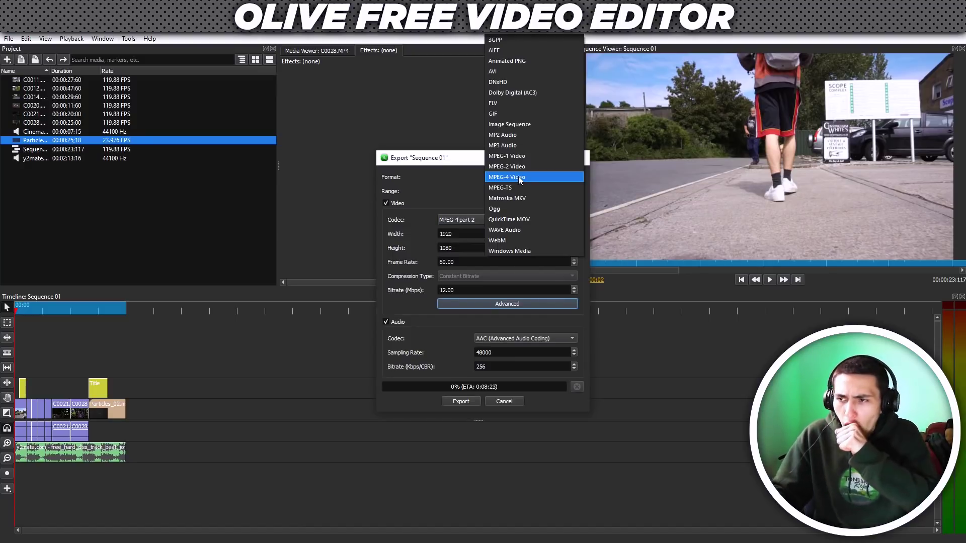
left_click(520, 251)
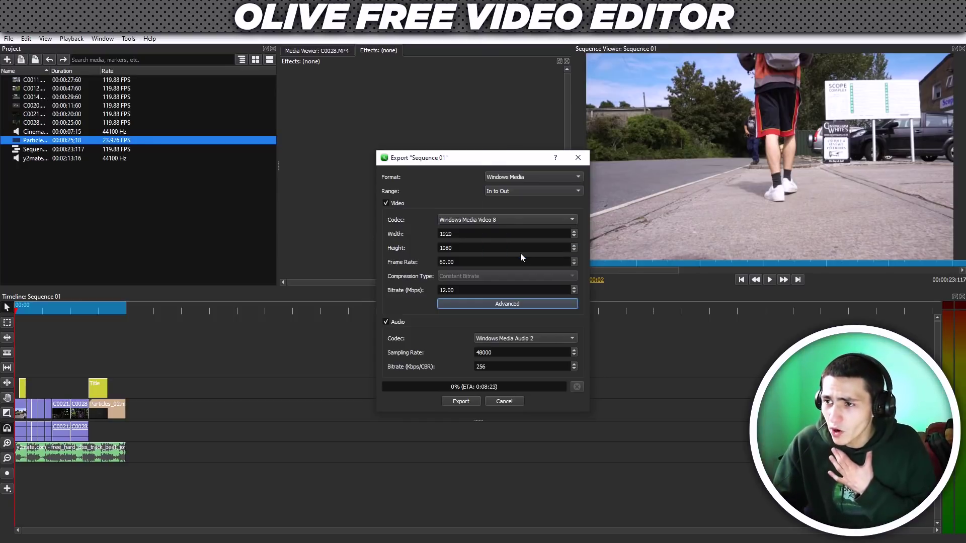
left_click(506, 223)
left_click(506, 221)
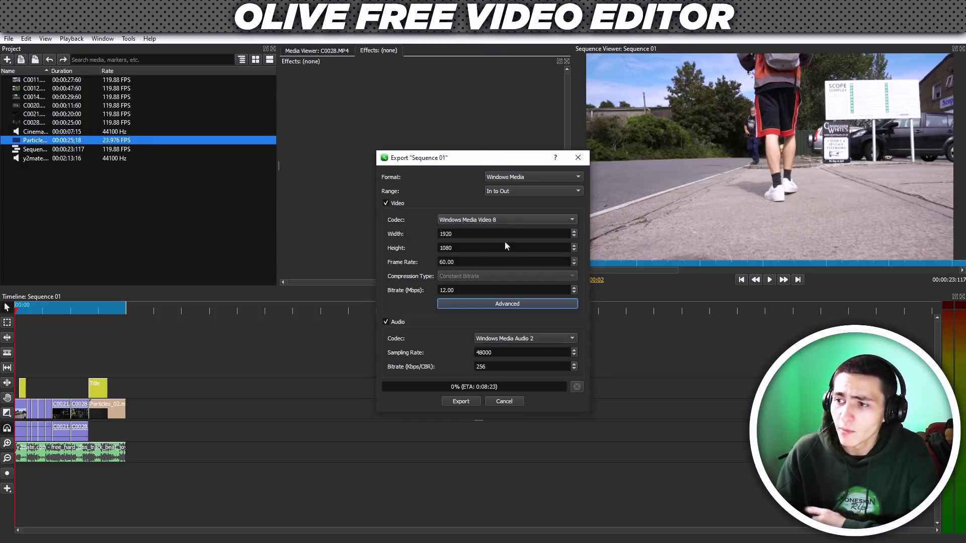
Export the sequence under the file name 'Why Not'
left_click(469, 401)
type("Wh")
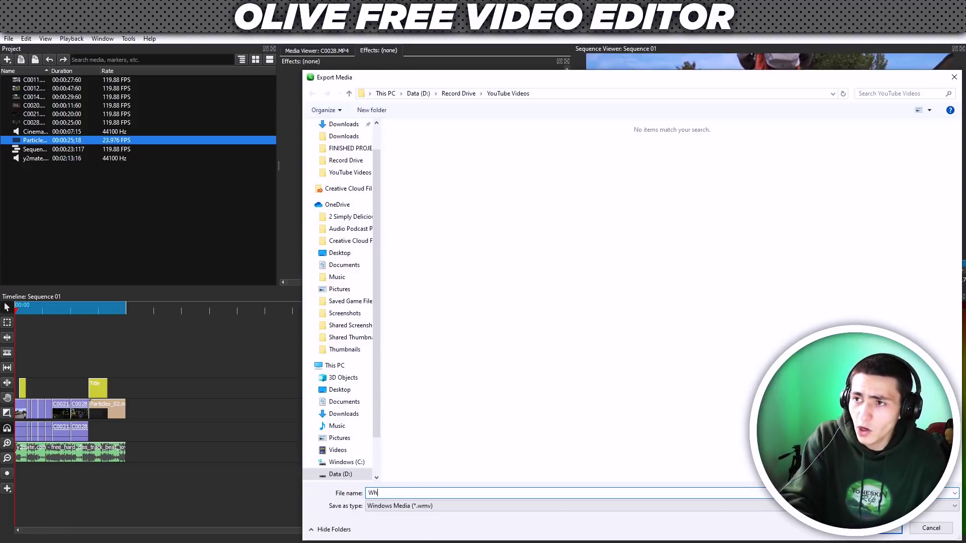
type("y MN")
key("ctrl+a")
type("Why MN")
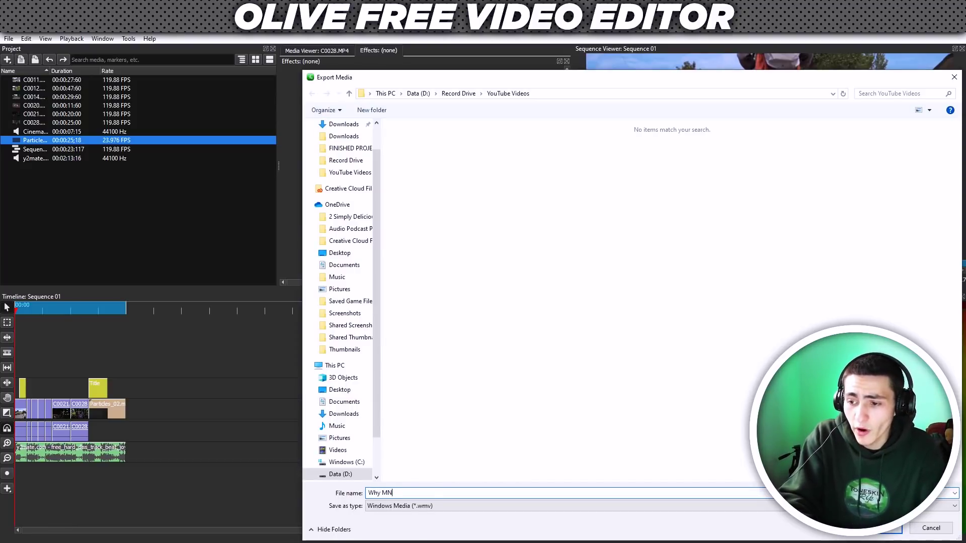
key("BackSpace")
key("BackSpace")
type("Not")
key("Return")
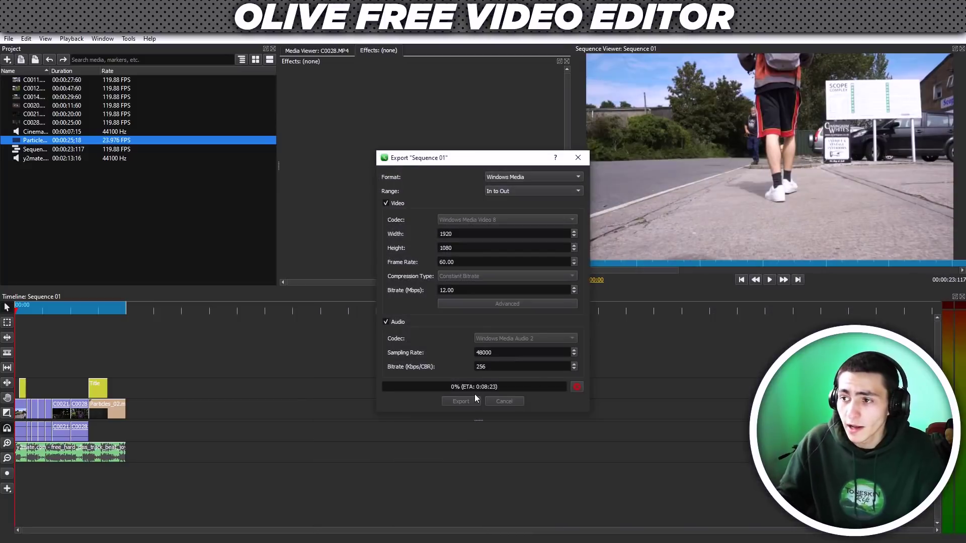
left_click(539, 296)
Set the output format to QuickTime MOV, after briefly trying Windows Media, with the MPEG-4 part 2 codec
left_click(538, 177)
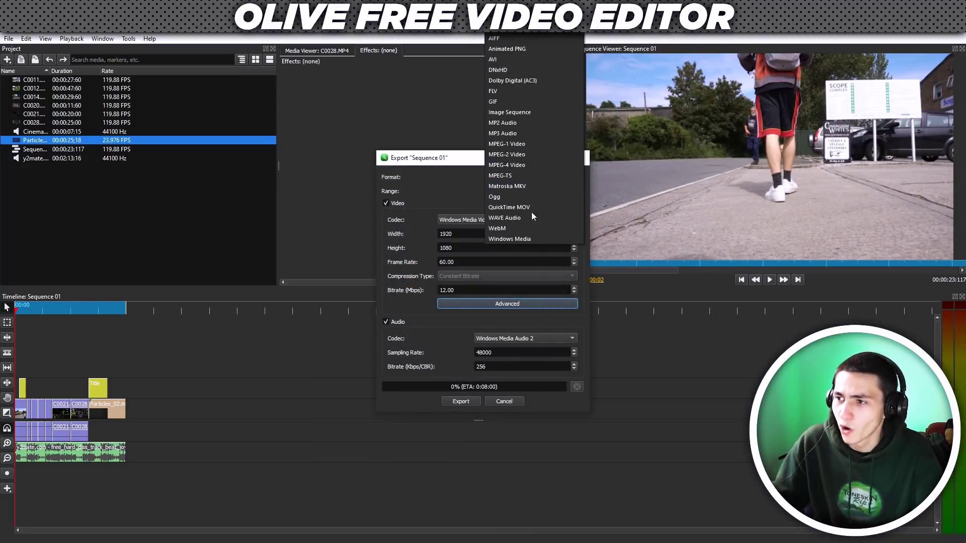
left_click(507, 240)
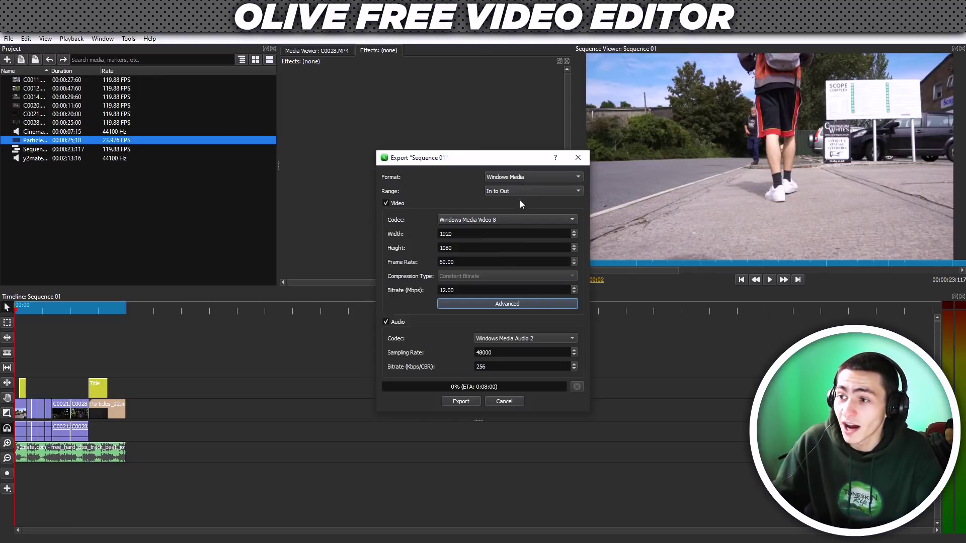
left_click(524, 177)
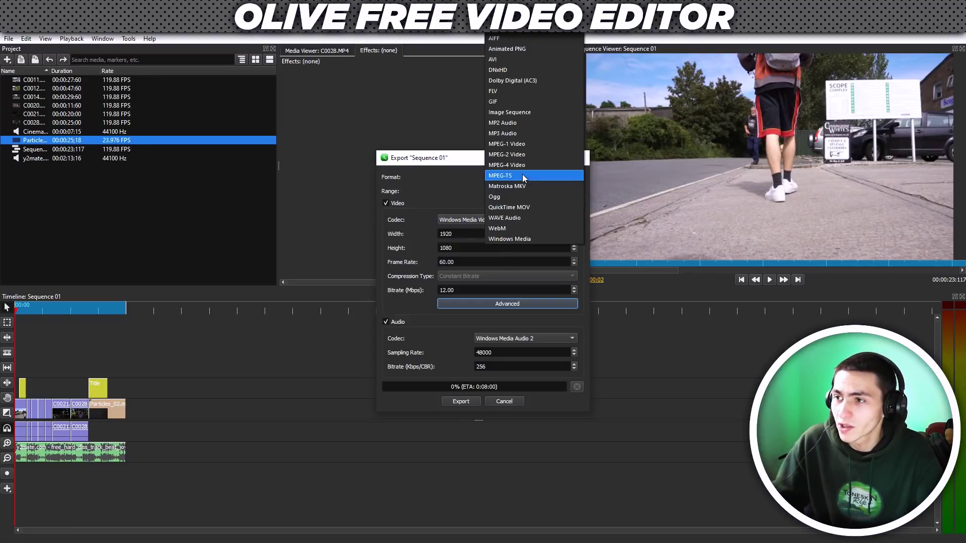
left_click(527, 206)
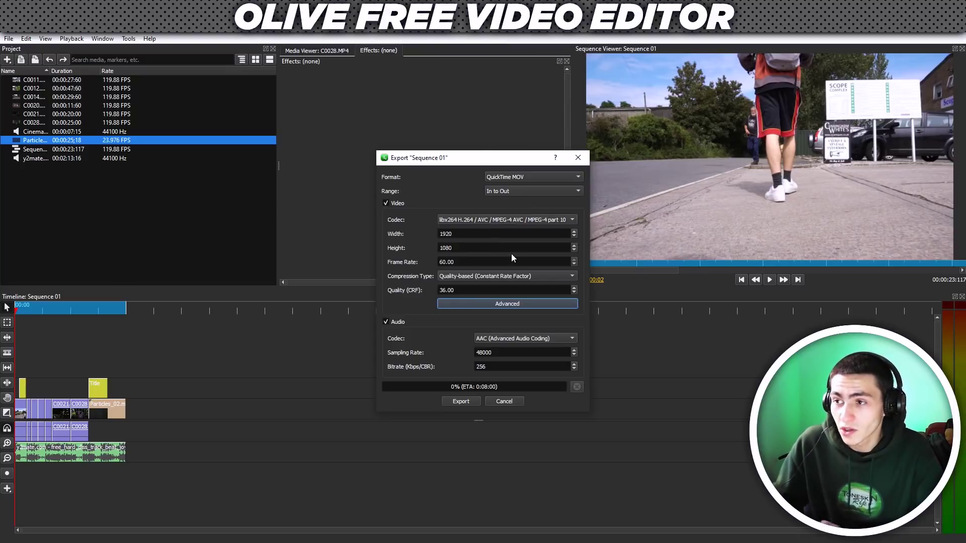
left_click(508, 219)
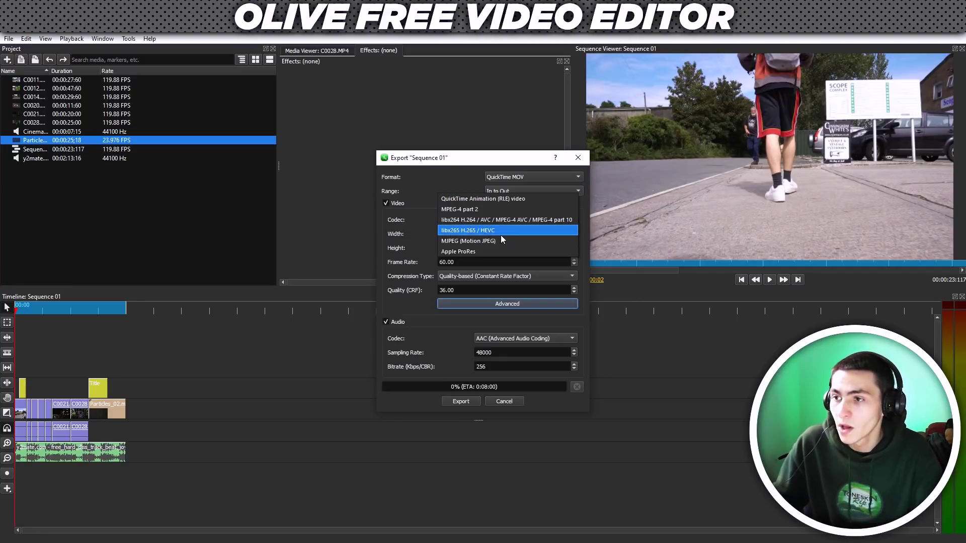
left_click(511, 209)
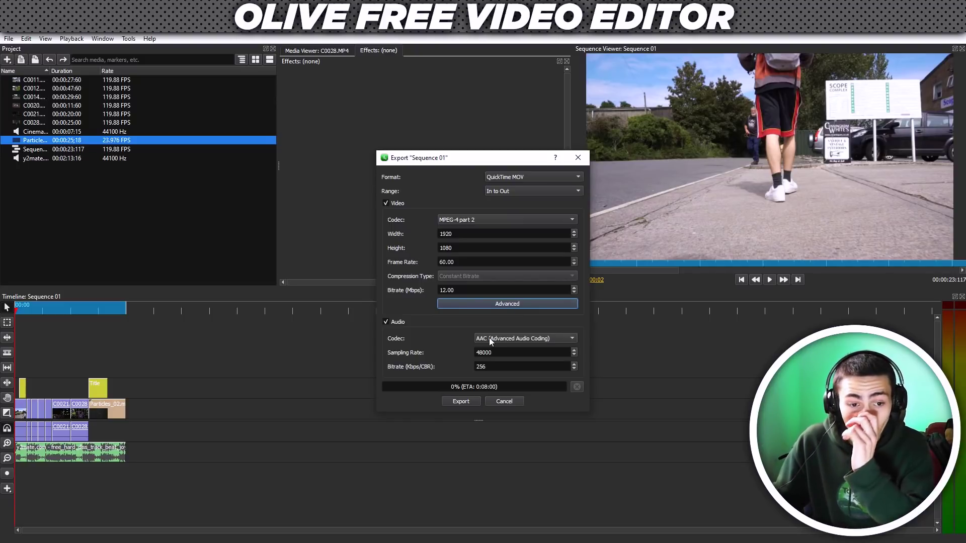
Export the video as 'Should Be Okay' and dismiss the resulting failure message
left_click(469, 402)
type("S")
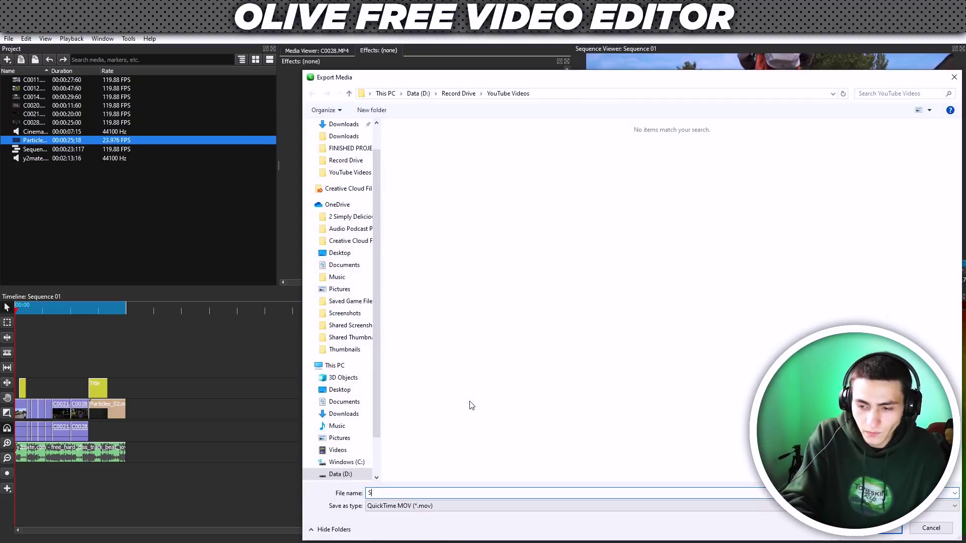
type("hould Be Oka")
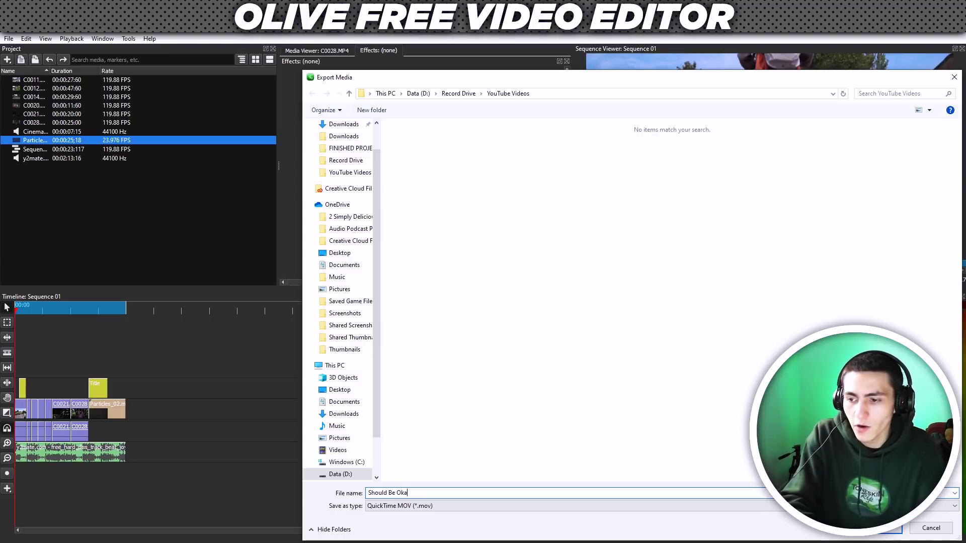
type("y")
key("Return")
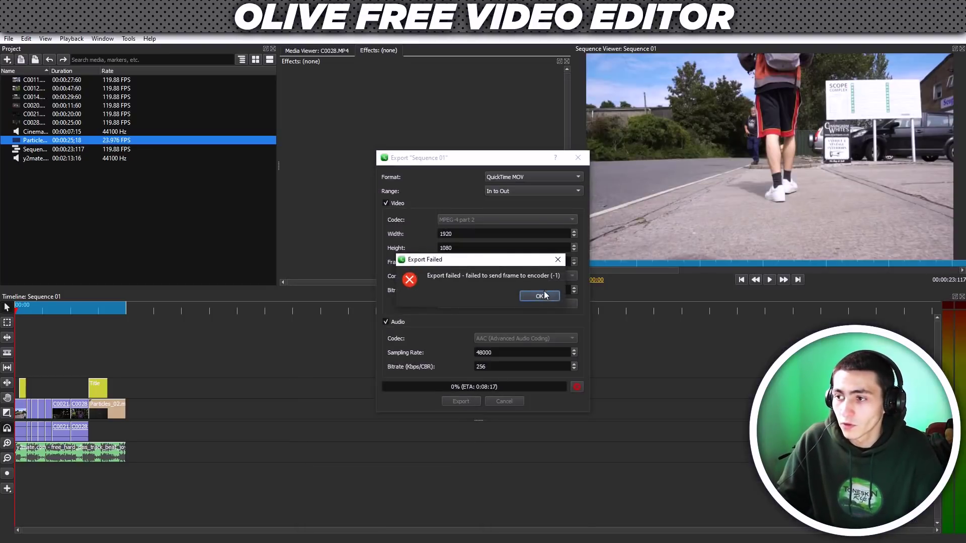
left_click(541, 296)
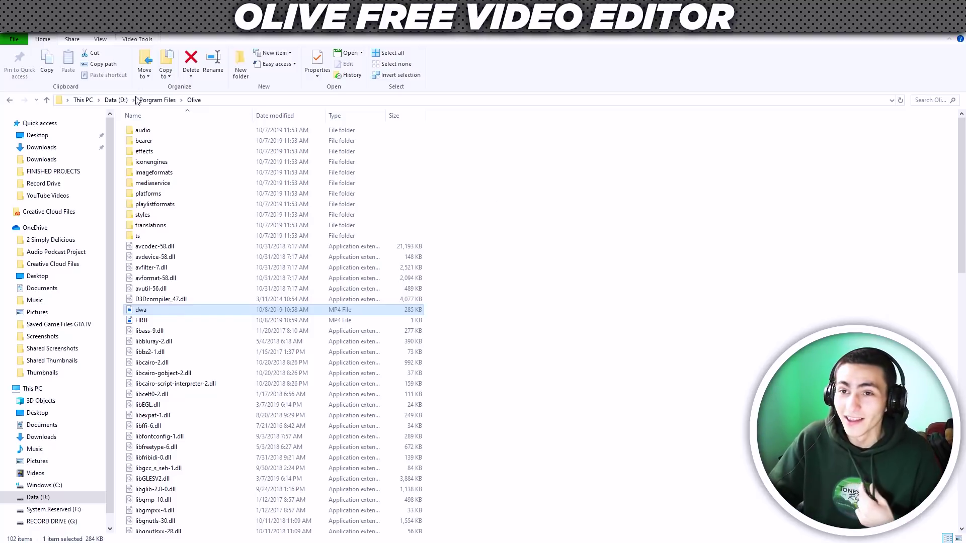
Navigate File Explorer up to the Data (D:) drive
left_click(118, 100)
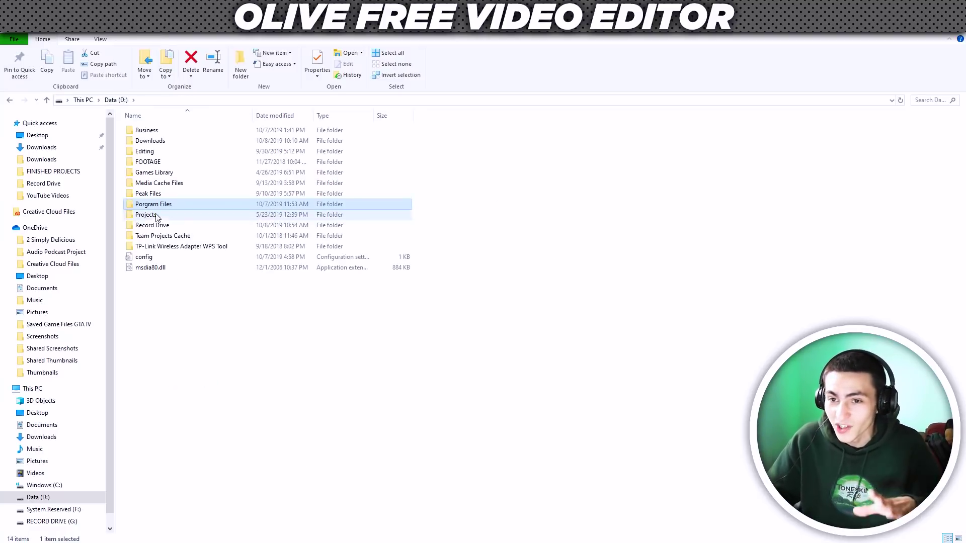
Go to Record Drive > YouTube Videos and play the Sample 1 video
double_click(152, 226)
double_click(928, 156)
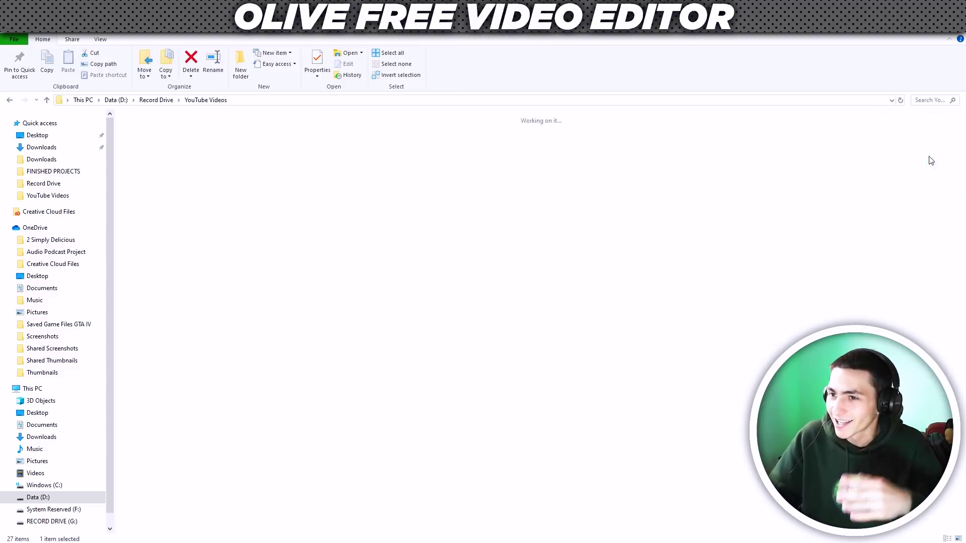
left_click(363, 270)
double_click(363, 268)
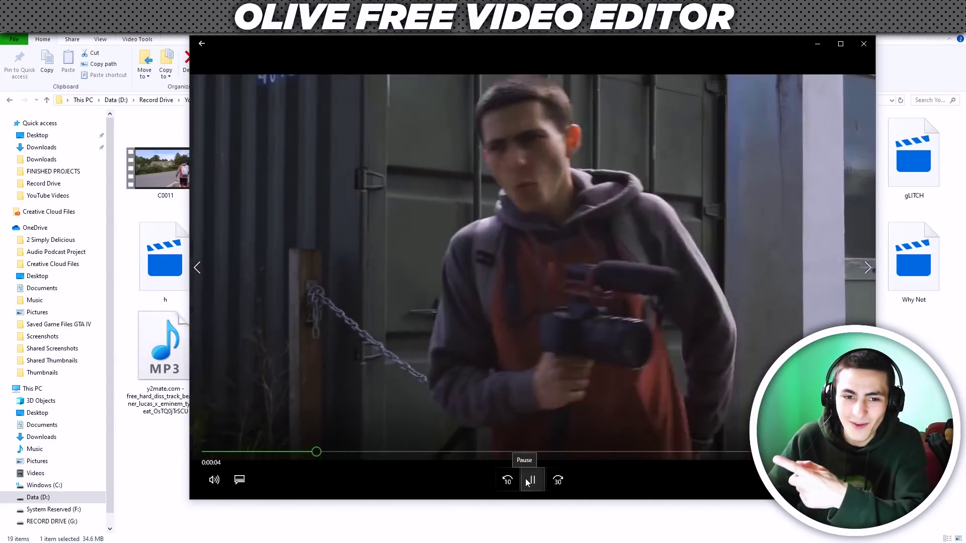
Pause, scrub ahead to the WALK IN THE PARK end title, then close the player
left_click(528, 481)
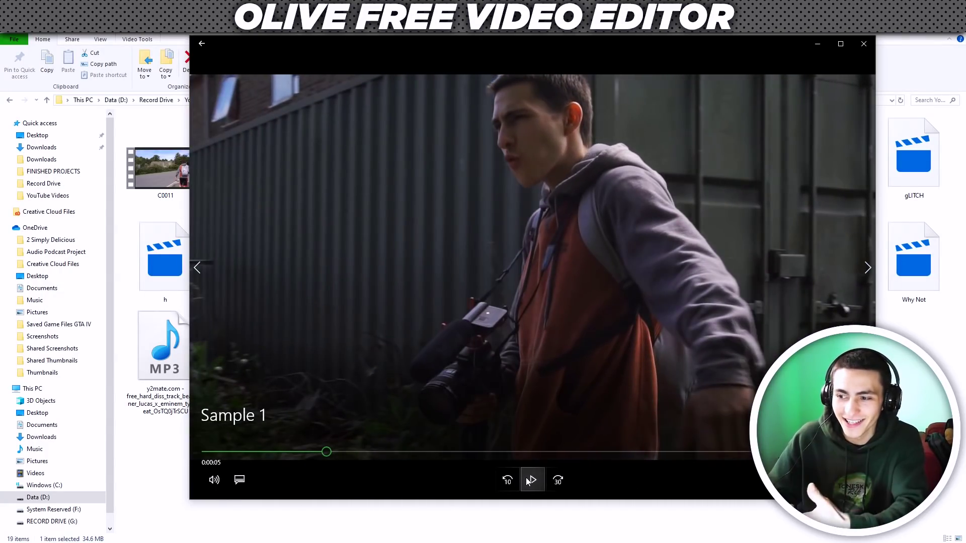
left_click(527, 482)
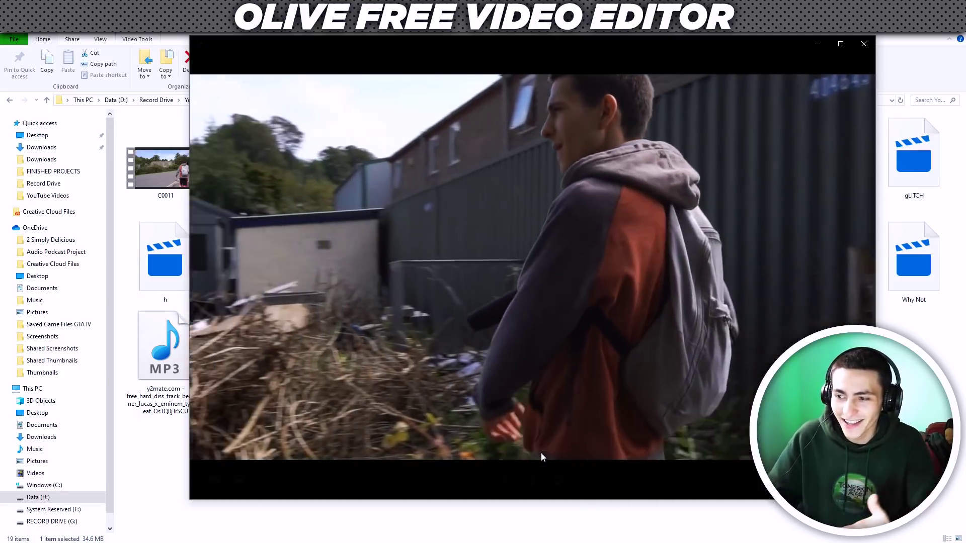
left_click_drag(541, 452, 685, 452)
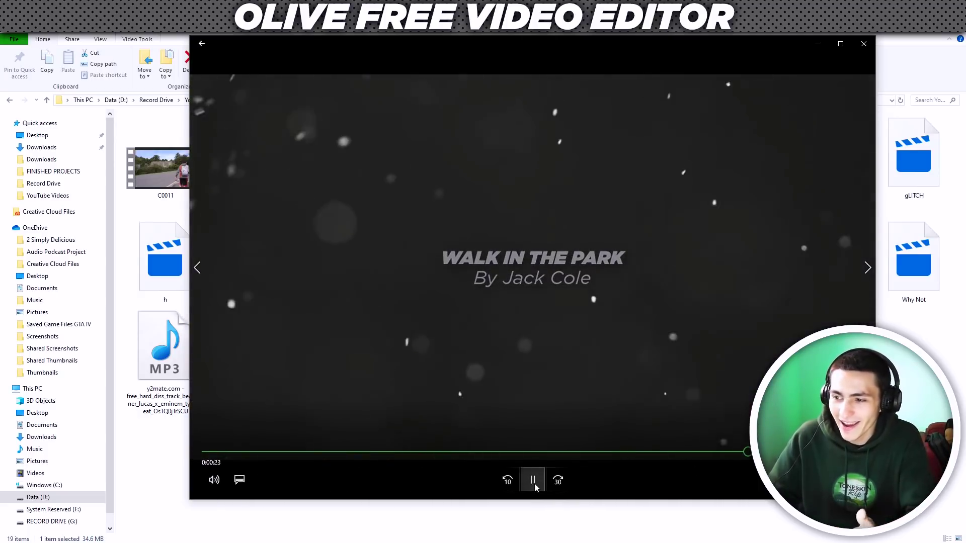
left_click(534, 483)
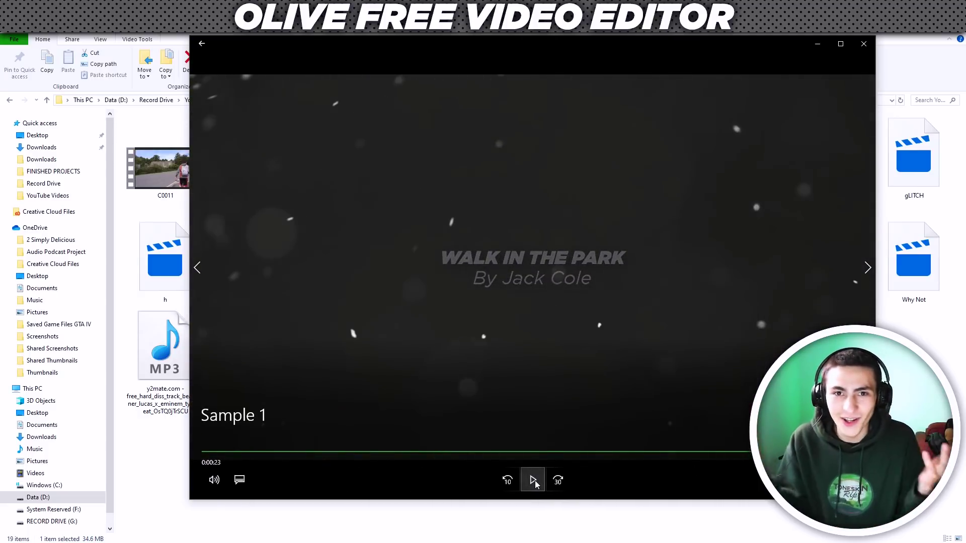
left_click(864, 44)
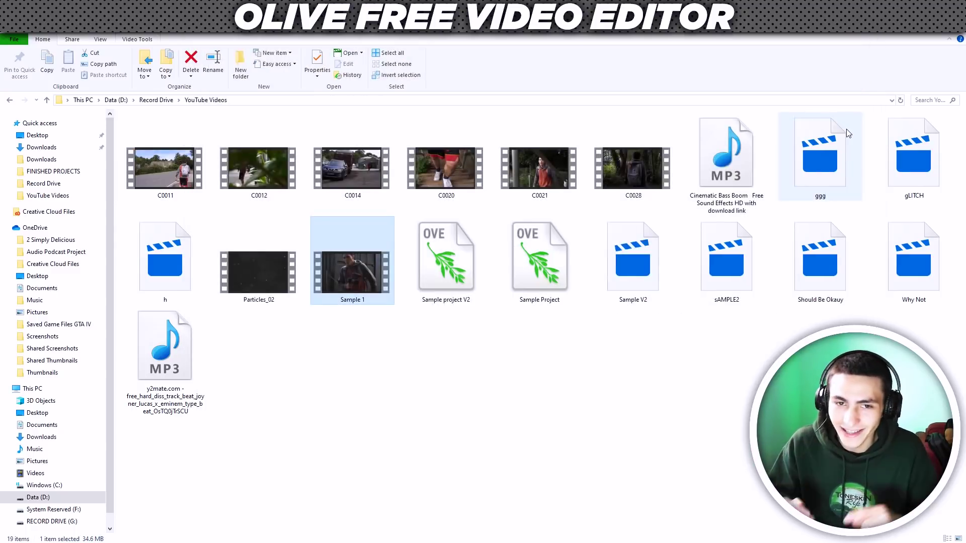